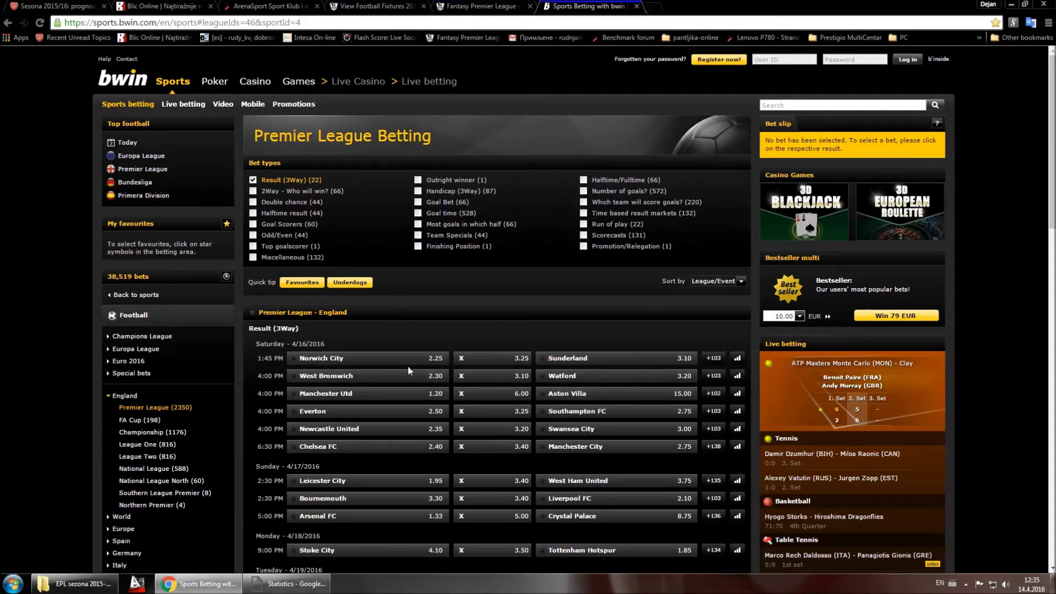
Step: Review the season fixtures and highlight the first ten Gameweek 34 matches, Norwich v Sunderland through Stoke v Spurs, on the Fantasy Premier League page
left_click(409, 5)
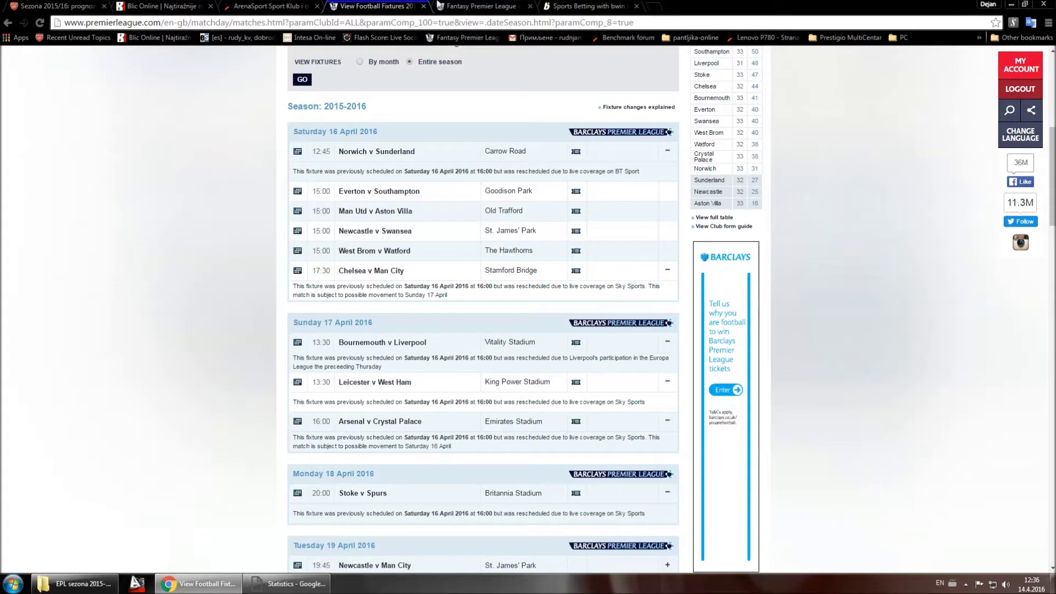
left_click(463, 6)
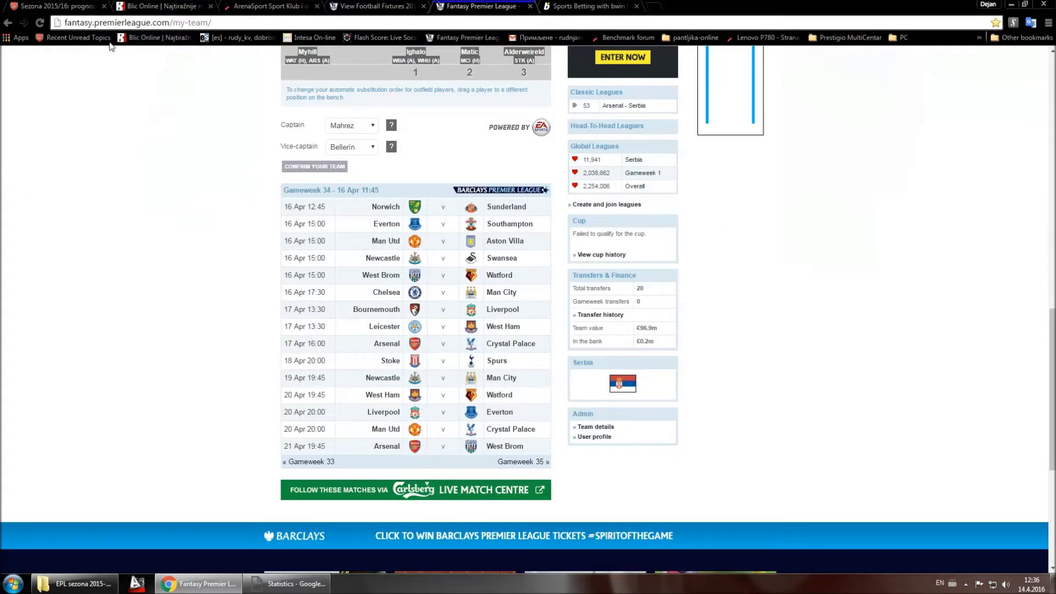
left_click_drag(370, 209, 518, 362)
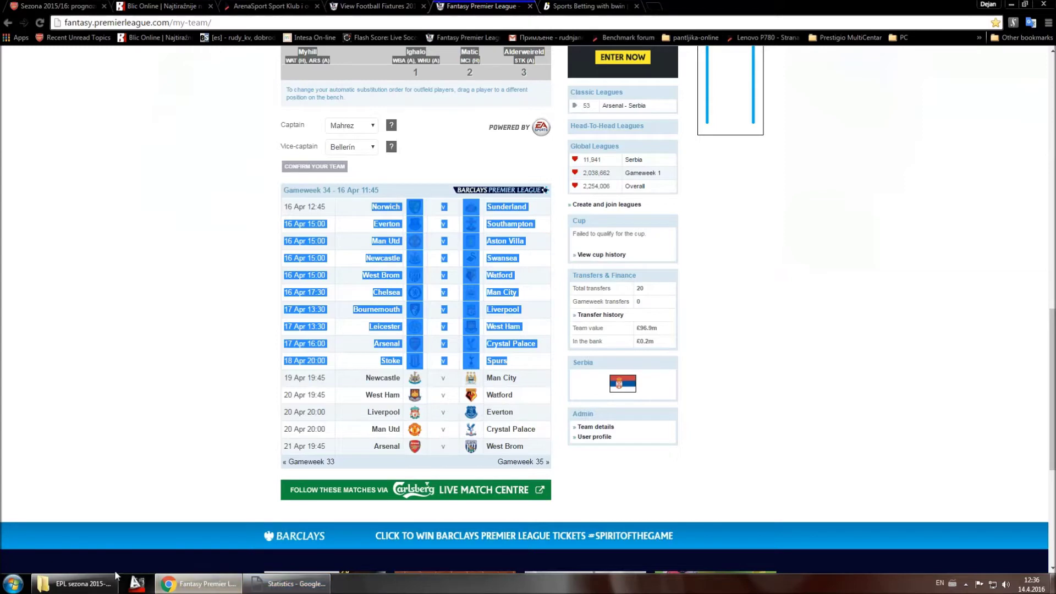
Step: Shrink the browser window, open the workbook EPL tabela 2015-2016.xlsm in Excel beside it and dismiss the splash window
double_click(865, 7)
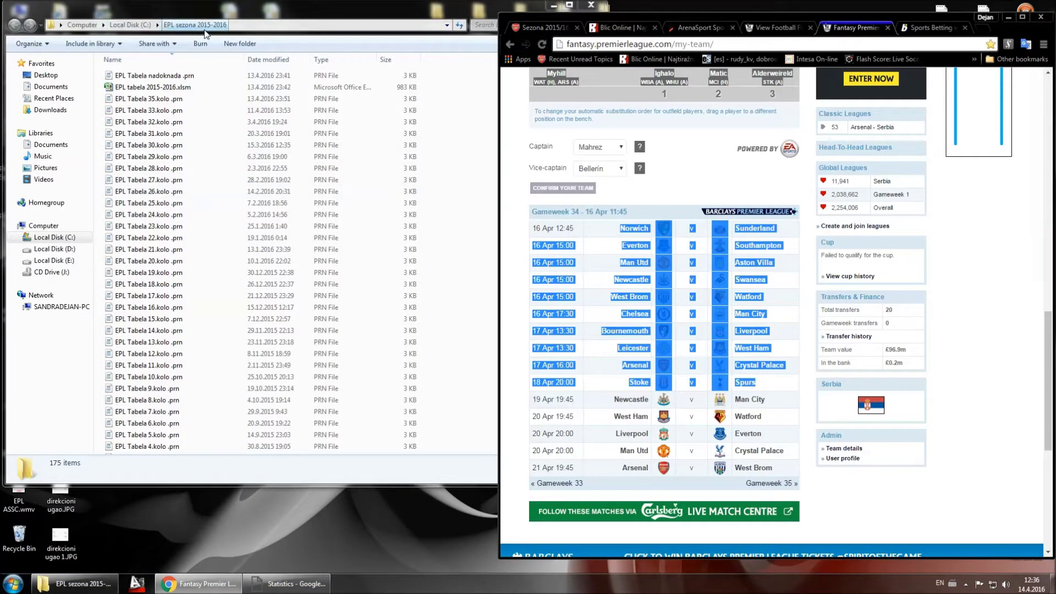
left_click(176, 226)
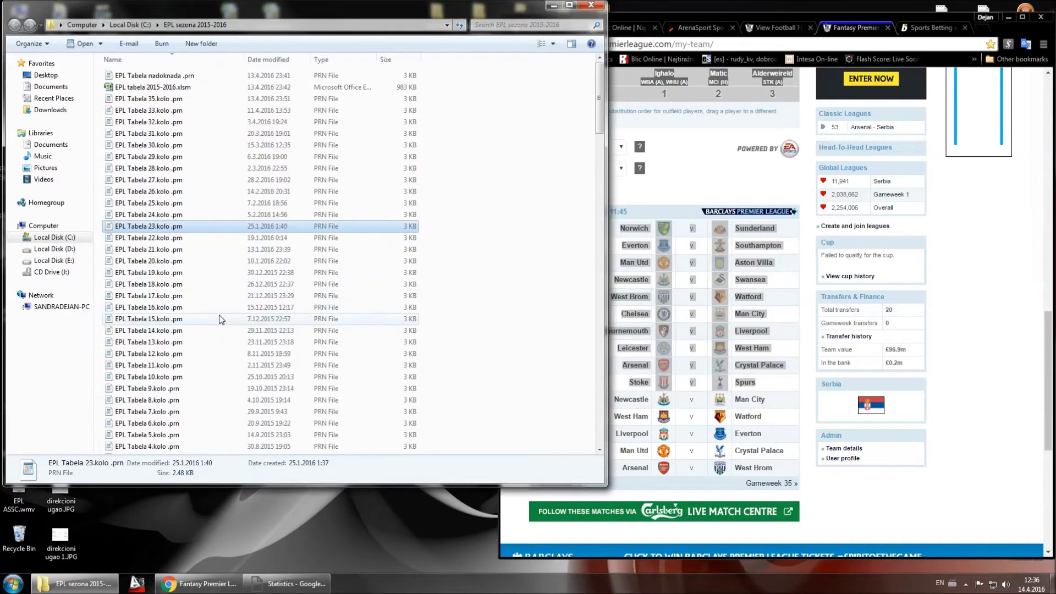
double_click(141, 88)
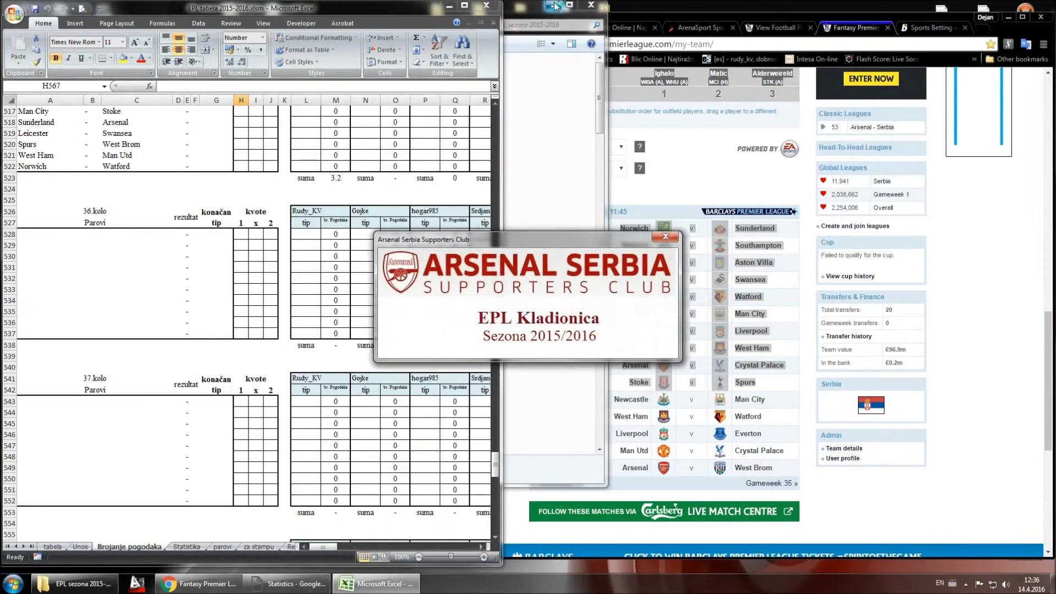
left_click(552, 5)
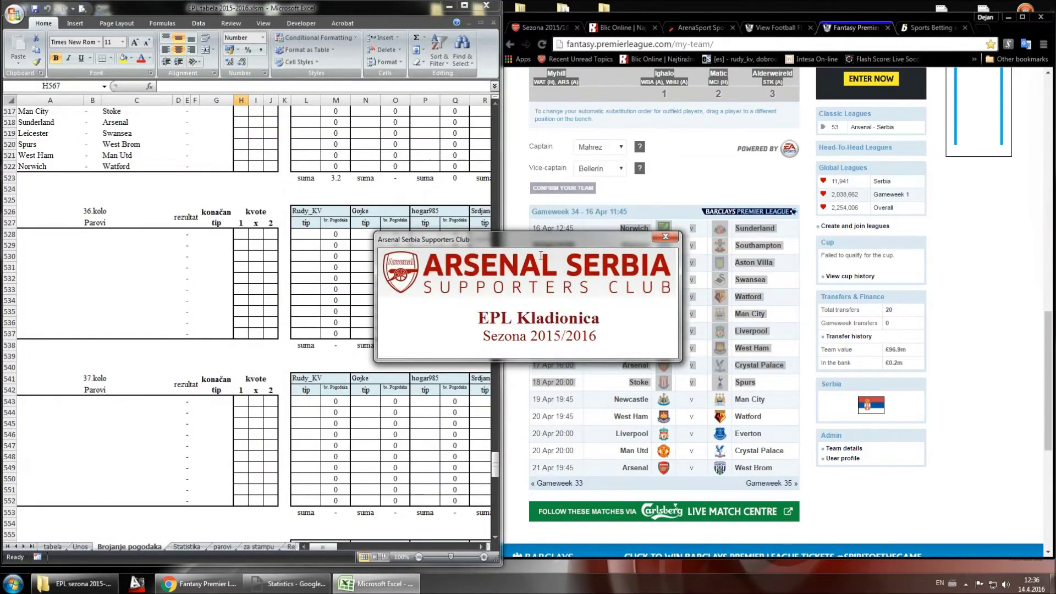
left_click(666, 237)
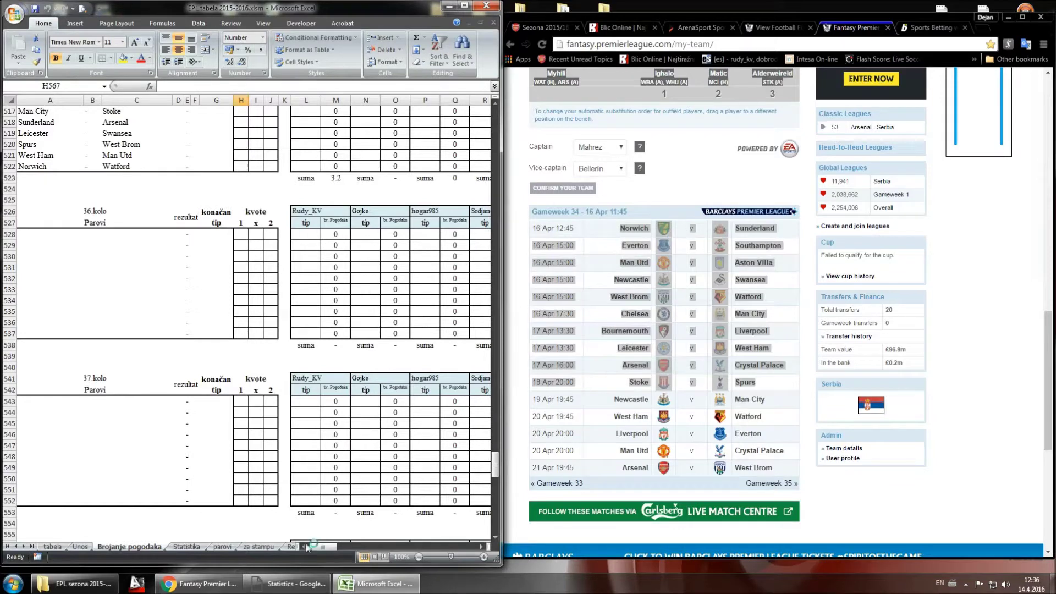
Step: Set the round in cell A1 of the parovi sheet to 34.kolo
left_click(222, 548)
left_click(29, 108)
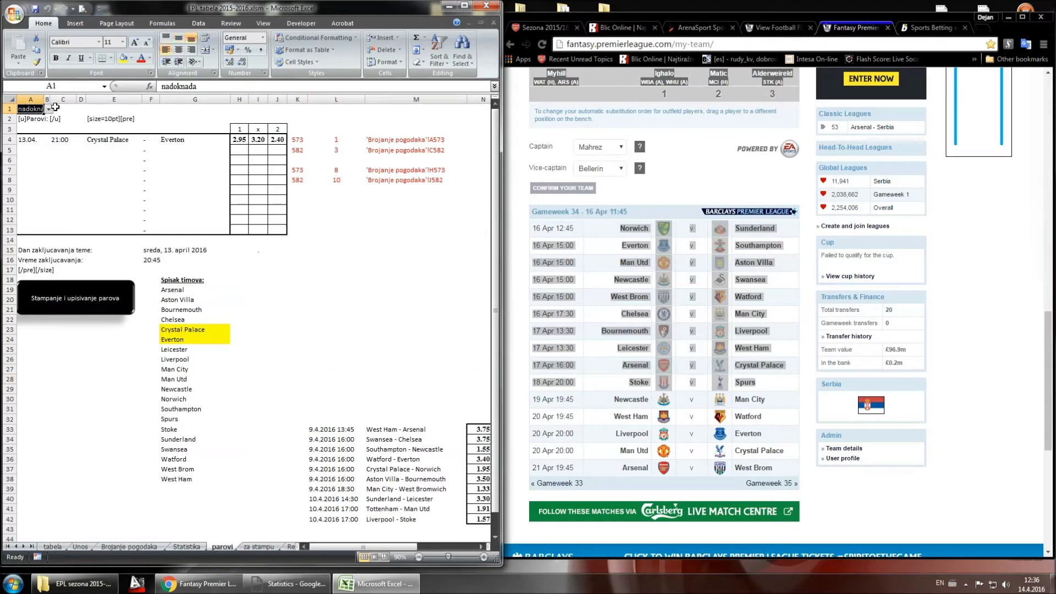
left_click(49, 109)
left_click(40, 132)
Step: Clear the old date, time, teams and odds from the match table, keeping the dash separators
left_click_drag(34, 139, 108, 226)
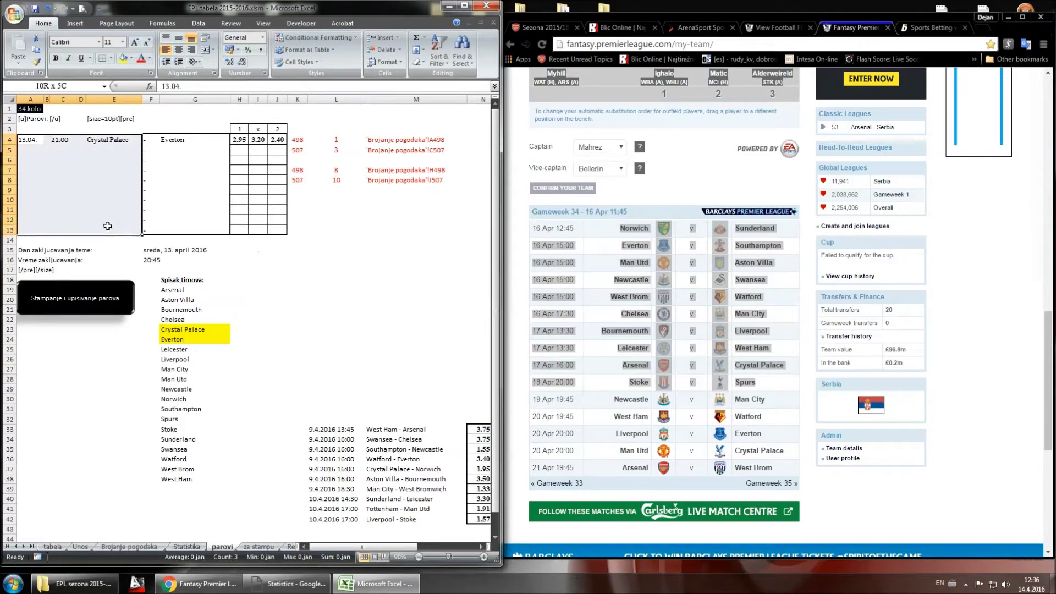
key("Delete")
left_click_drag(167, 141, 289, 202)
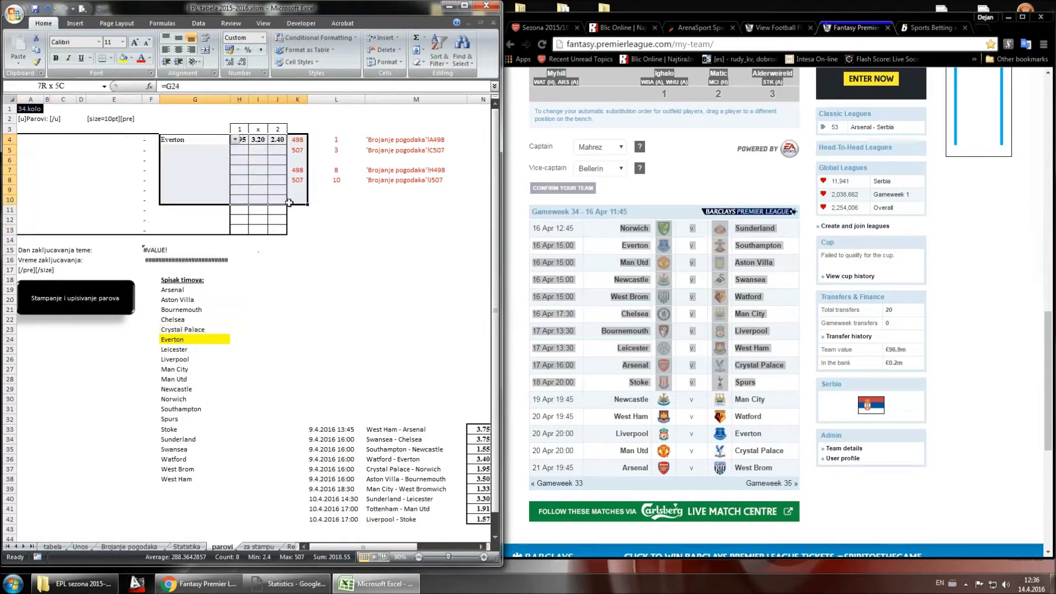
key("Delete")
left_click(102, 182)
Step: Enter the date 16.04. for the first six matches, in cells A4 to A9
left_click(28, 141)
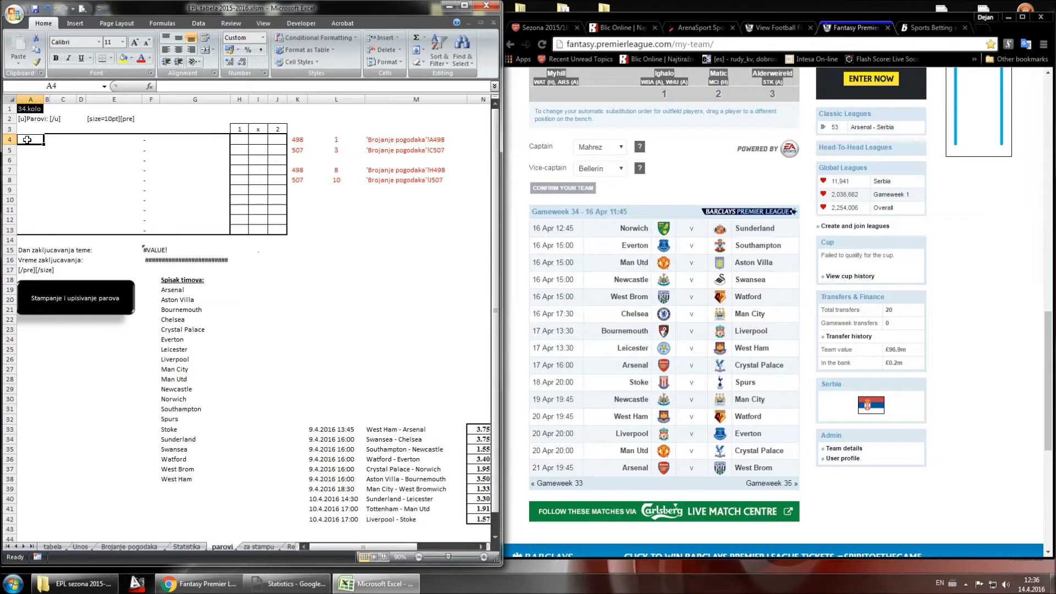
type("16.04.")
key("Return")
type("1")
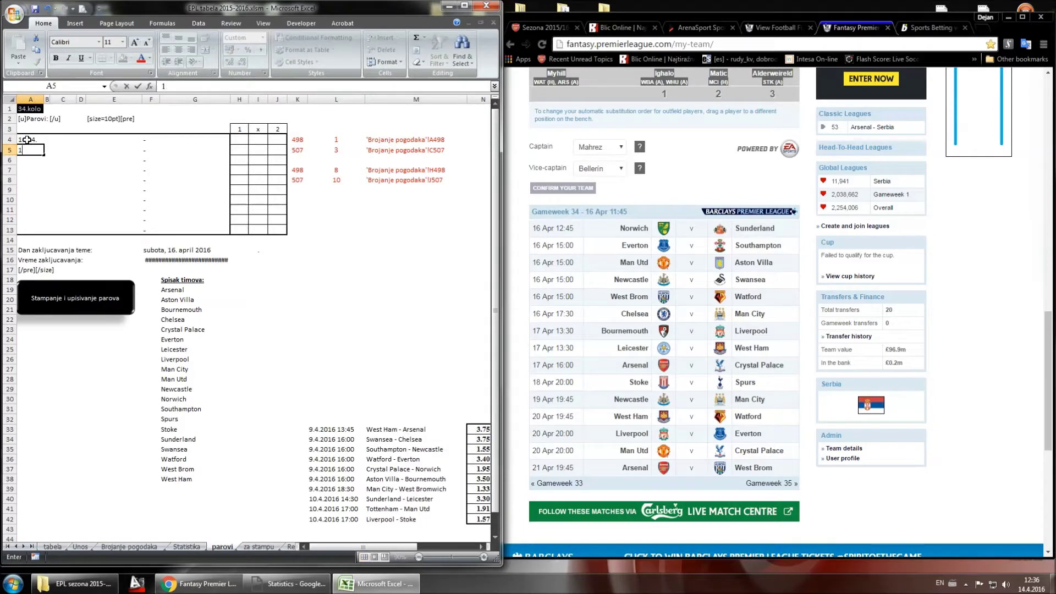
type("6.04.")
key("Return")
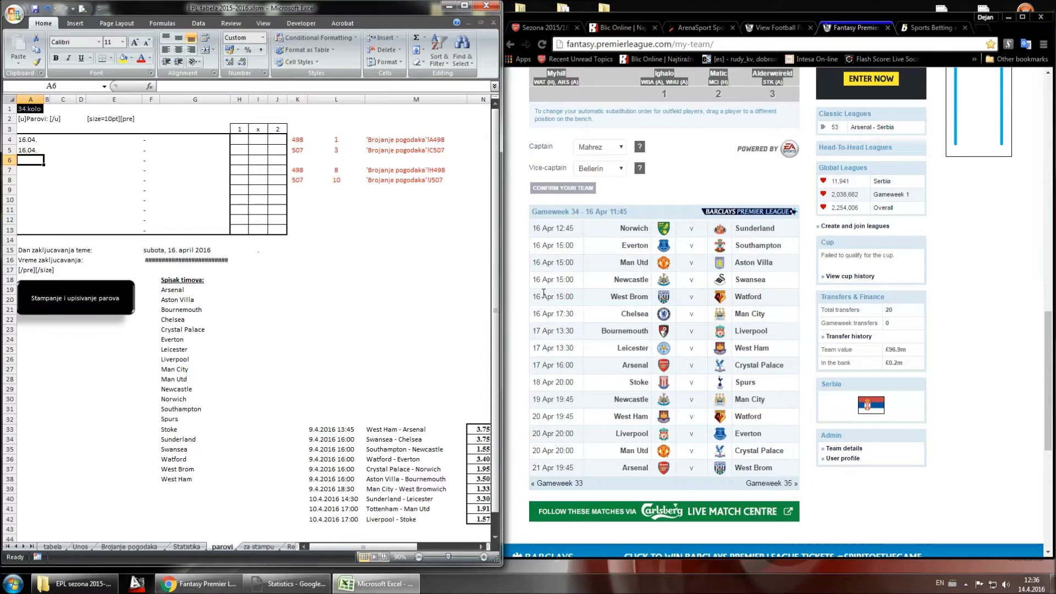
left_click(37, 148)
left_click_drag(43, 157, 35, 197)
Step: Enter the date 17.04. in cells A10 to A12 and 18.04. in A13
left_click(34, 199)
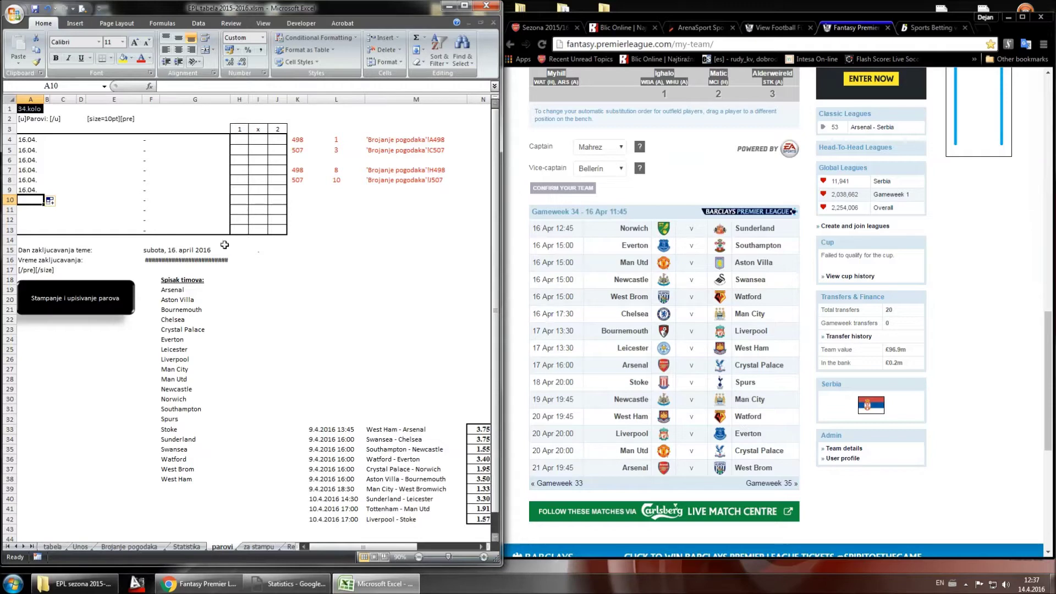
type("17")
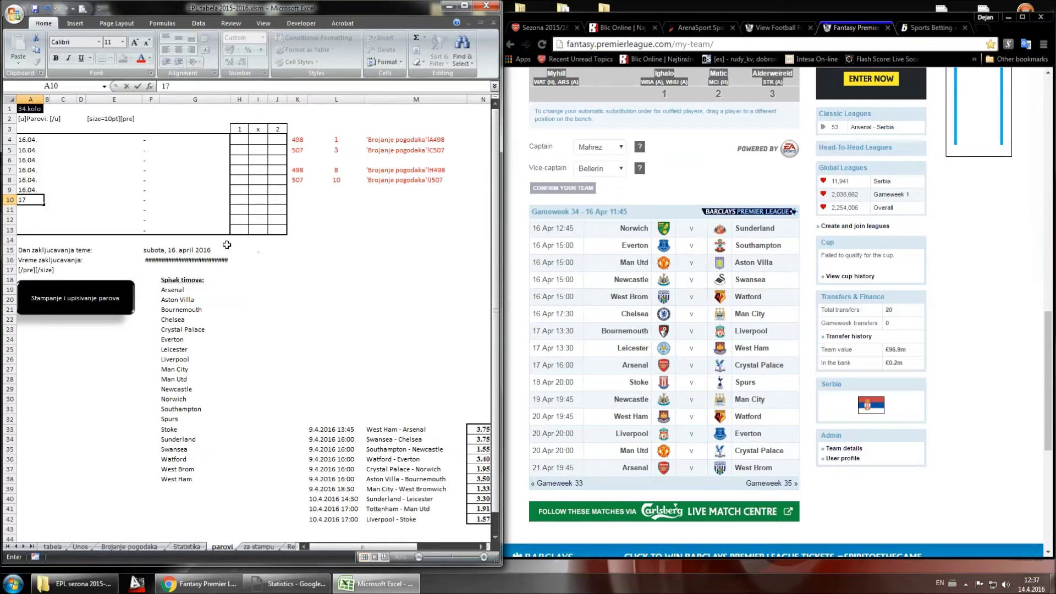
type(".04.")
key("Return")
type("14.04.")
key("Return")
type("17.04")
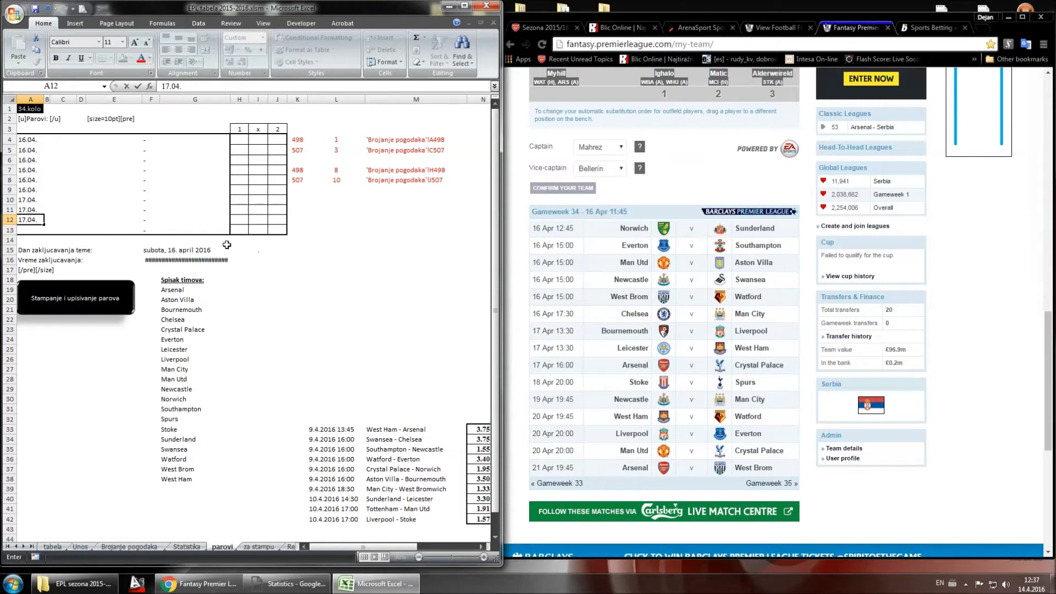
type(".")
key("Return")
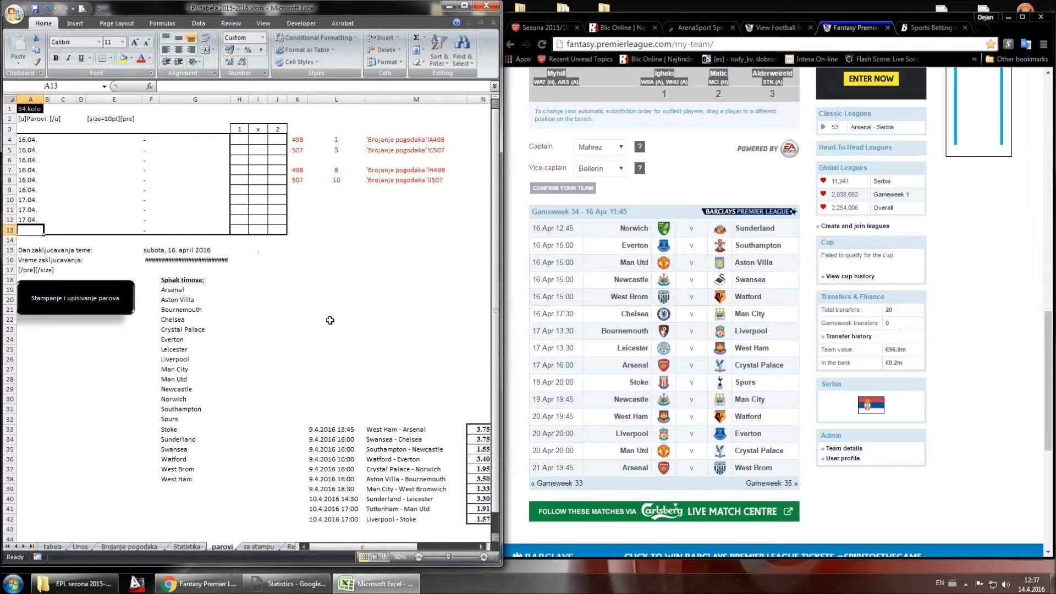
type("18.04")
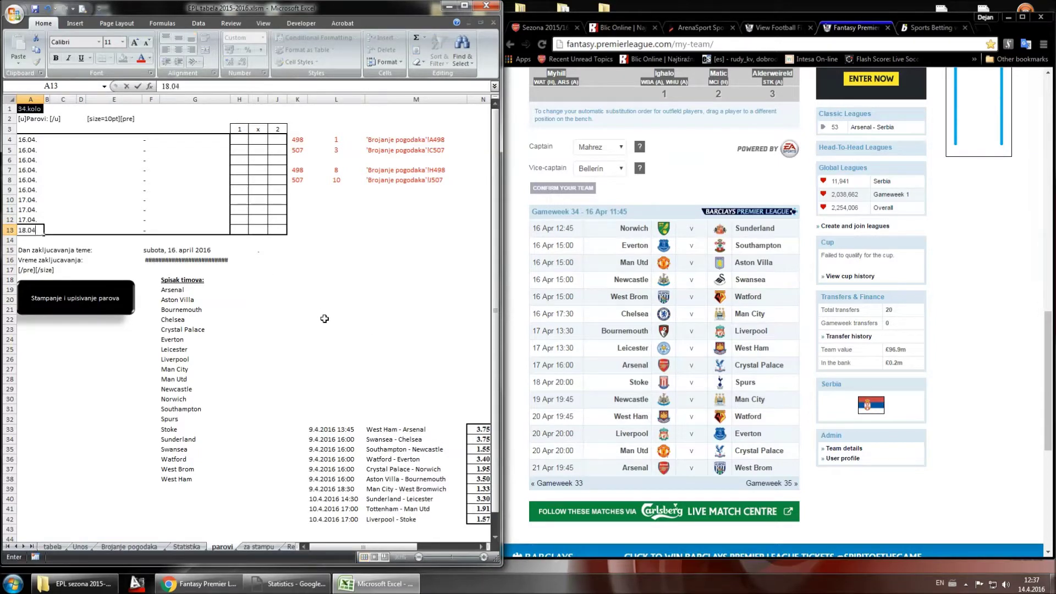
type(".")
key("Return")
Step: Enter the kick-off time 13:45 in C4 and 16:00 in cells C5 to C8
left_click(59, 140)
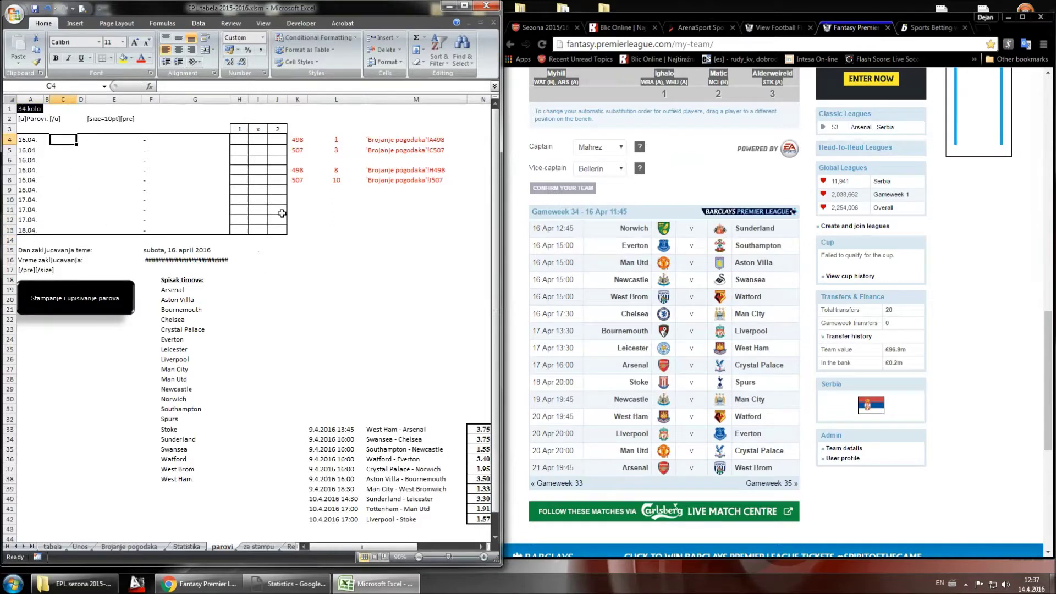
type("13:45")
key("Return")
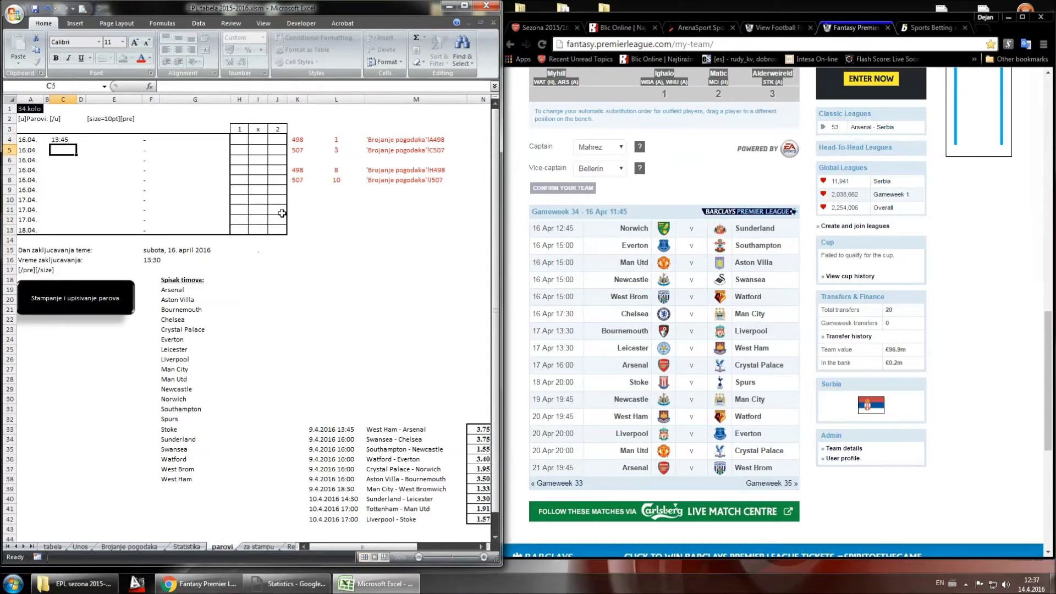
type("16:00")
key("Return")
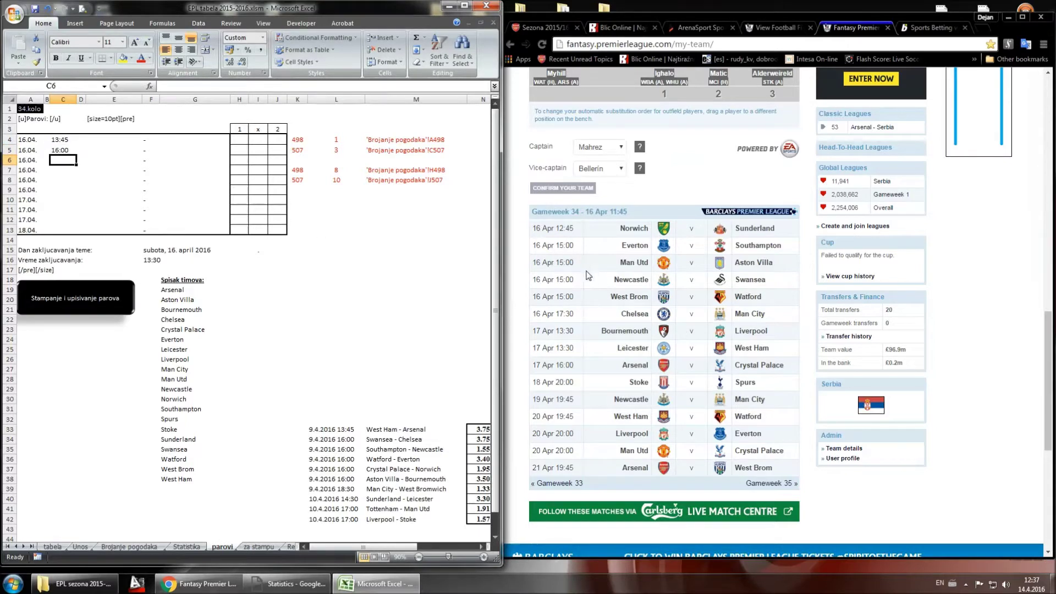
left_click(63, 150)
left_click_drag(76, 156, 73, 186)
Step: Enter the kick-off time 18:30 in C9 and 14:30 in both C10 and C11
left_click(63, 190)
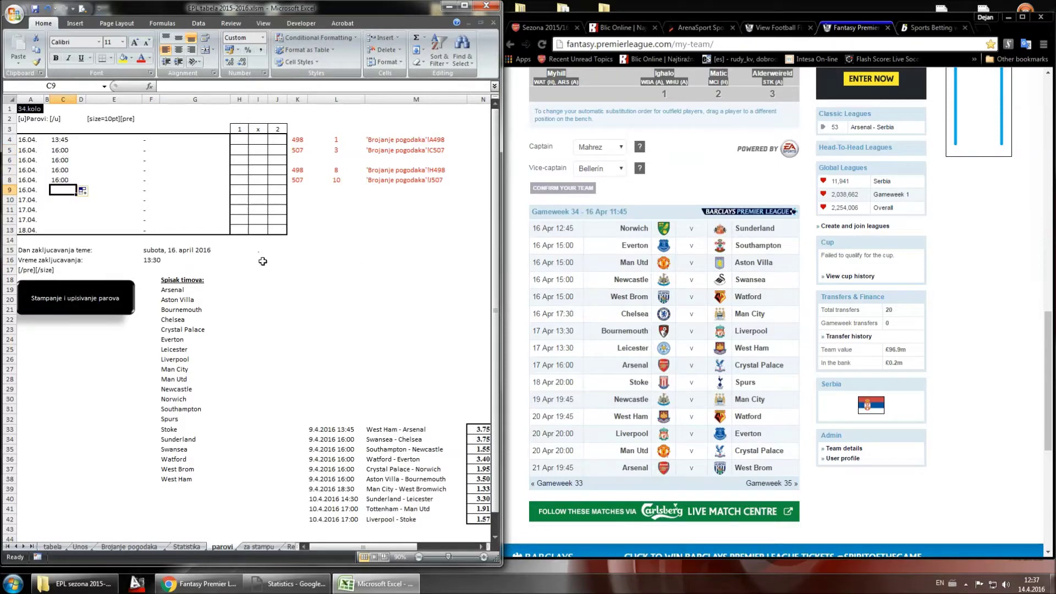
type("18")
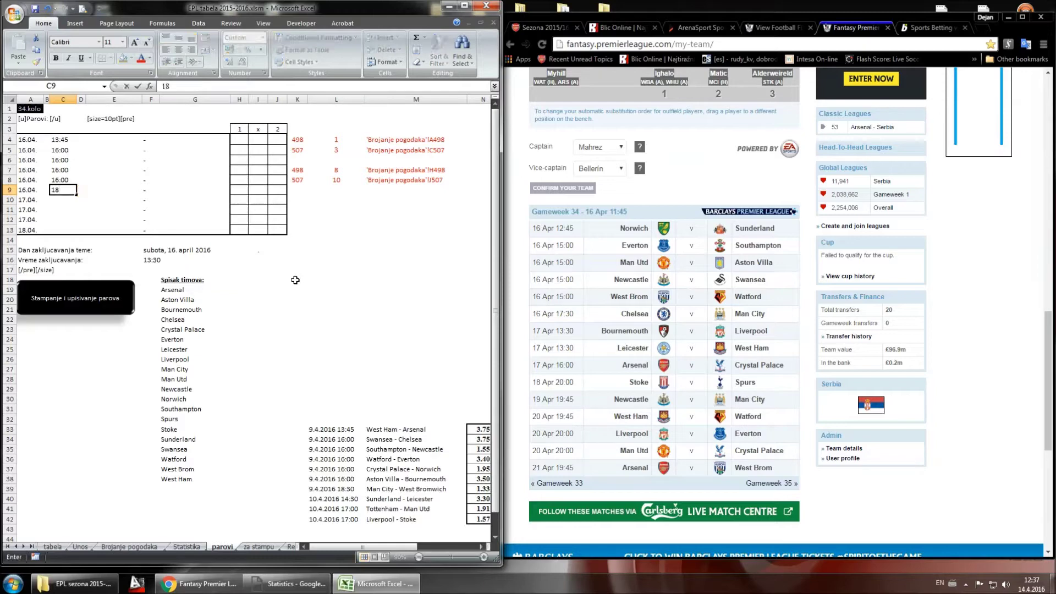
type(":30")
key("Return")
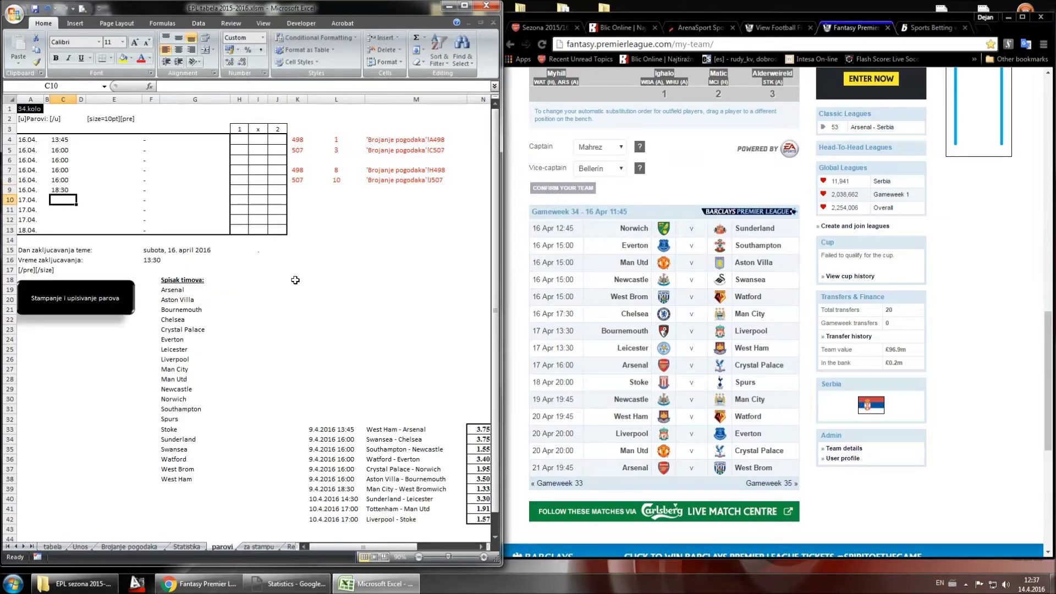
type("14:30")
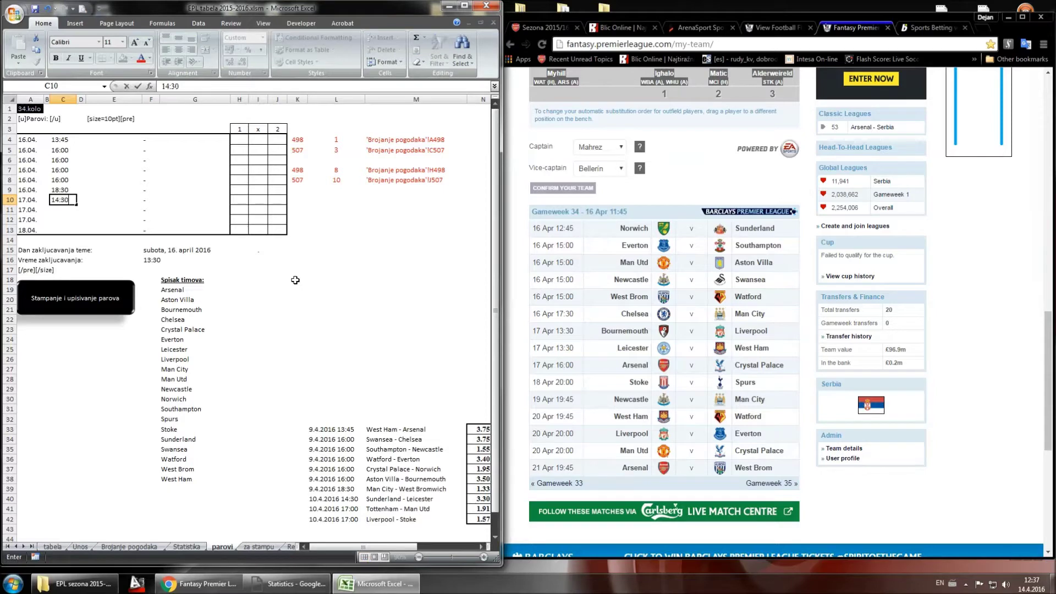
key("Return")
type("14:30")
key("Return")
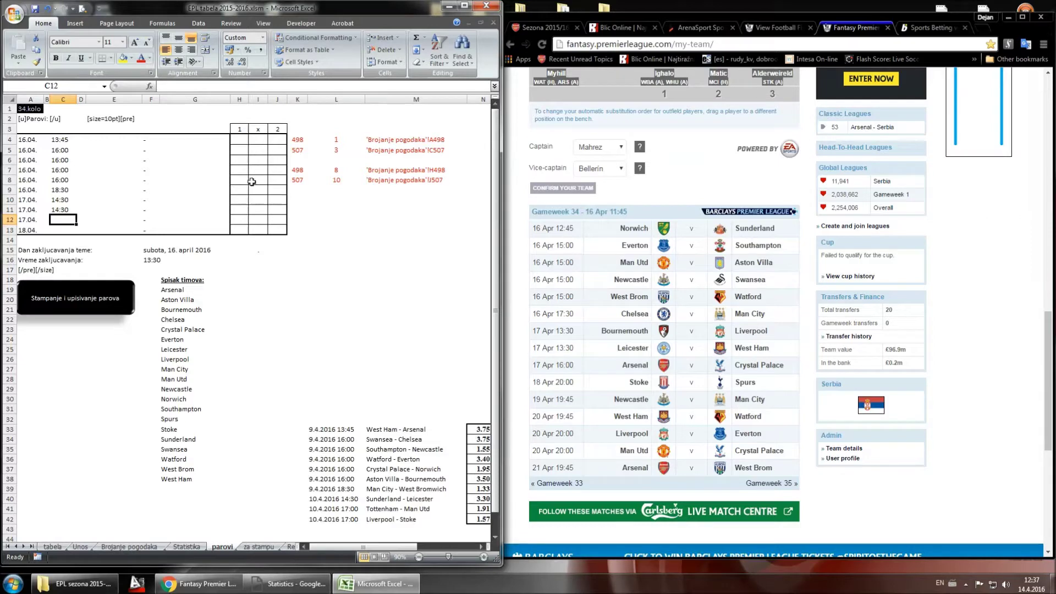
Step: Enter the kick-off times 17:00 in C12 and 21:00 in C13
type("17")
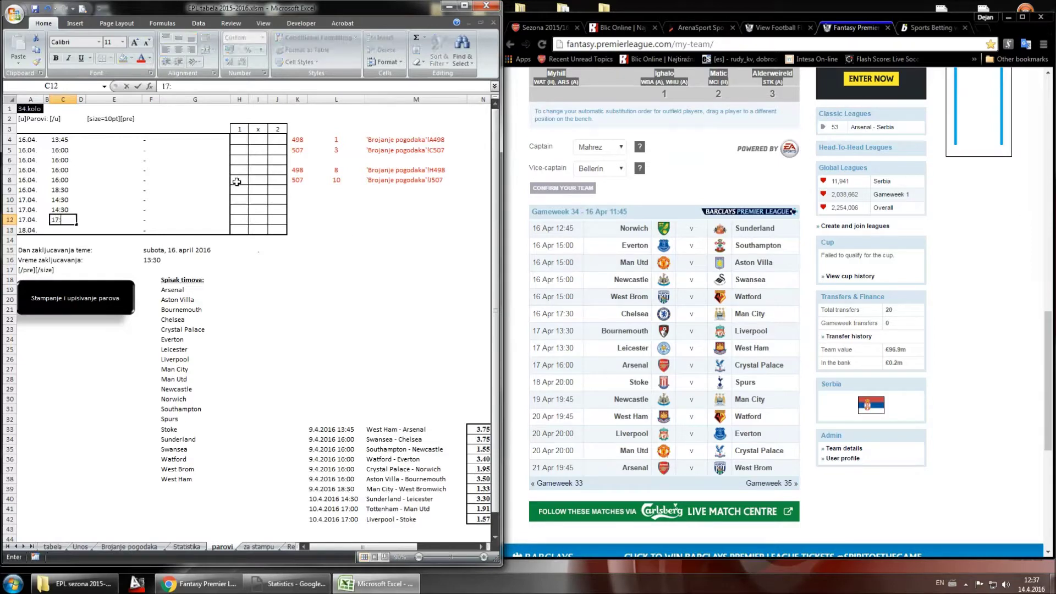
type(":")
key("Return")
type("21")
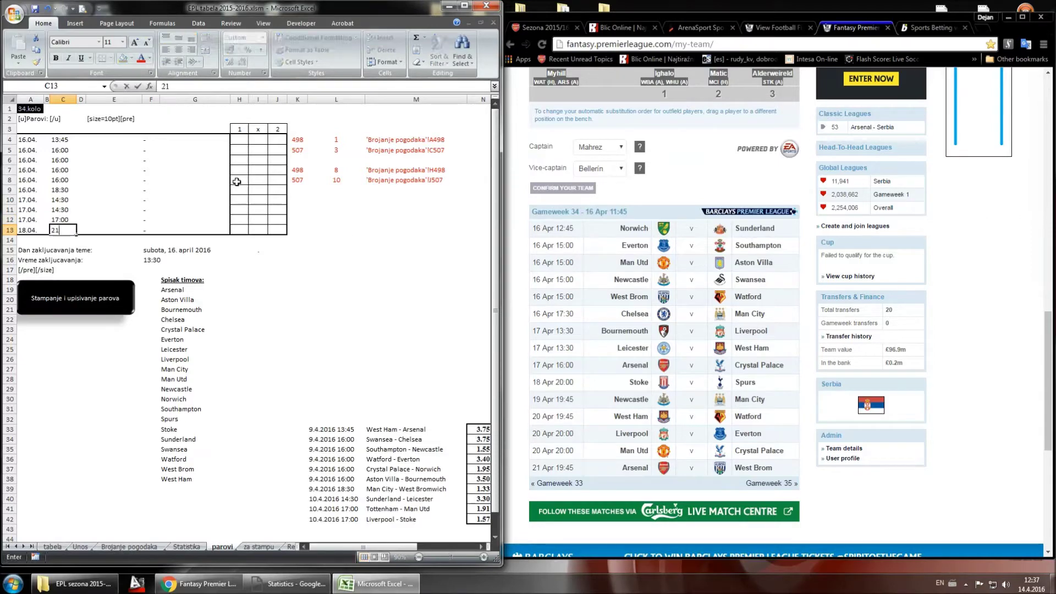
key("Return")
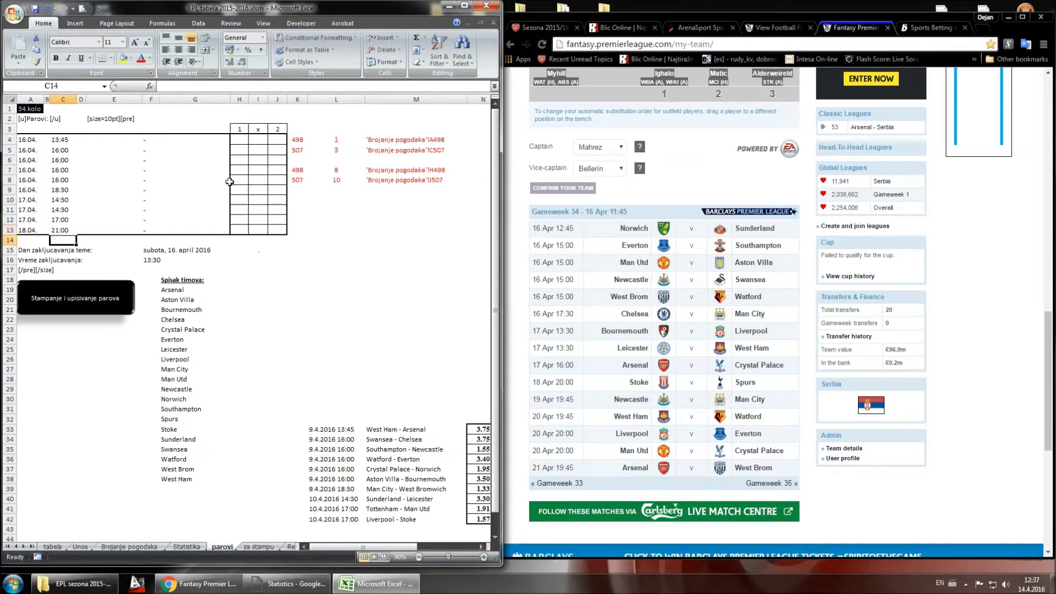
Step: Link home-team cells E4 and E5 to Norwich and Everton in the Spisak timova list
left_click(125, 138)
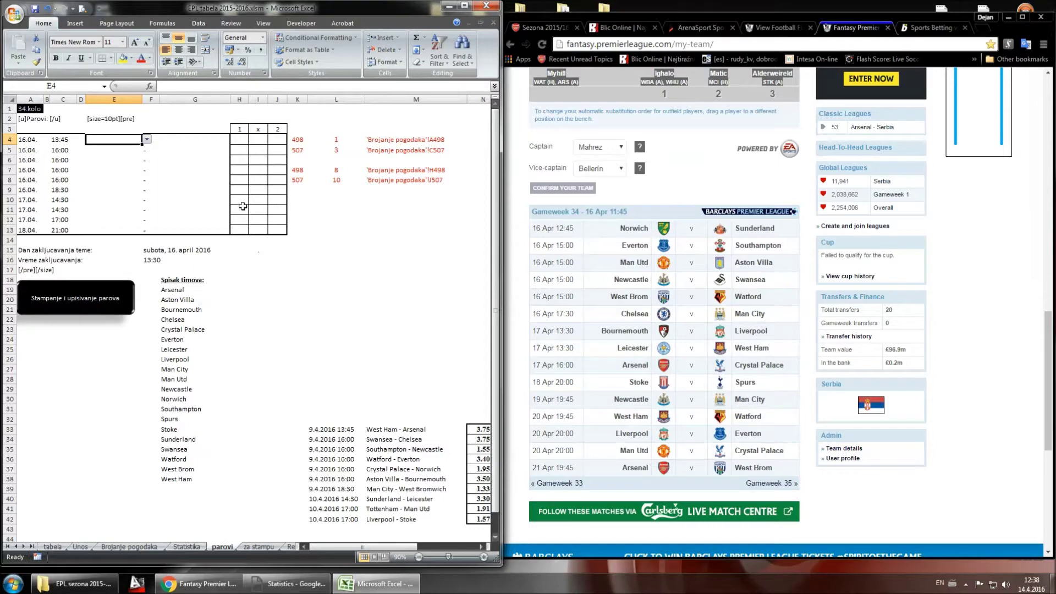
type("=")
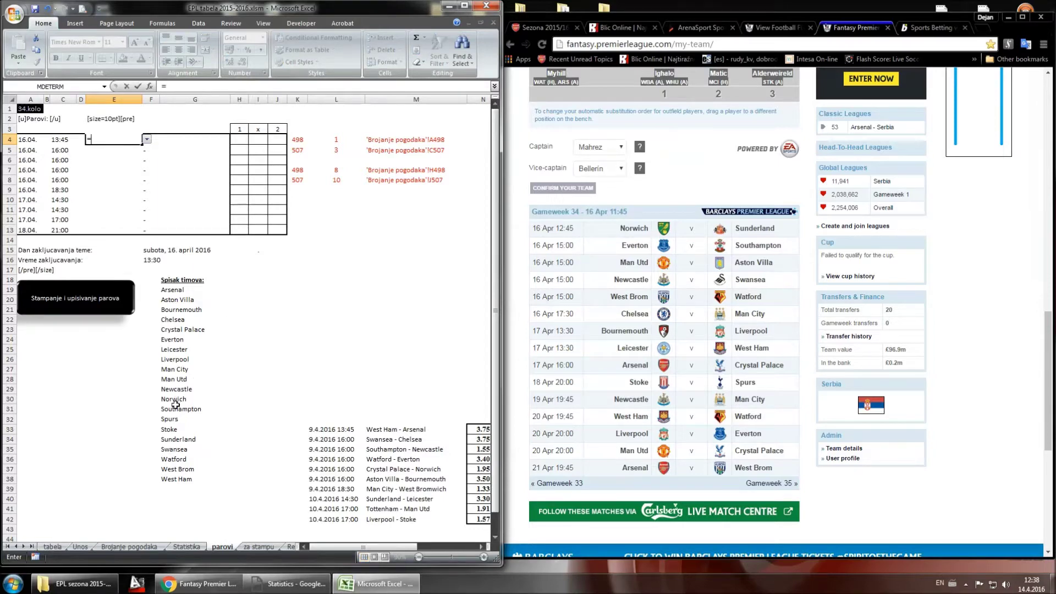
left_click(174, 403)
key("Return")
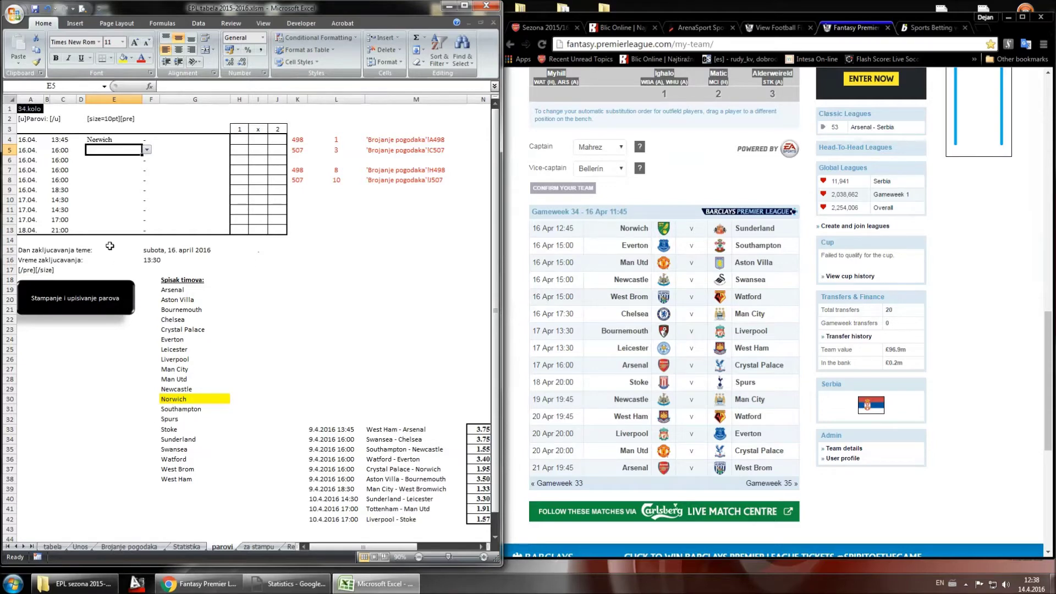
type("=")
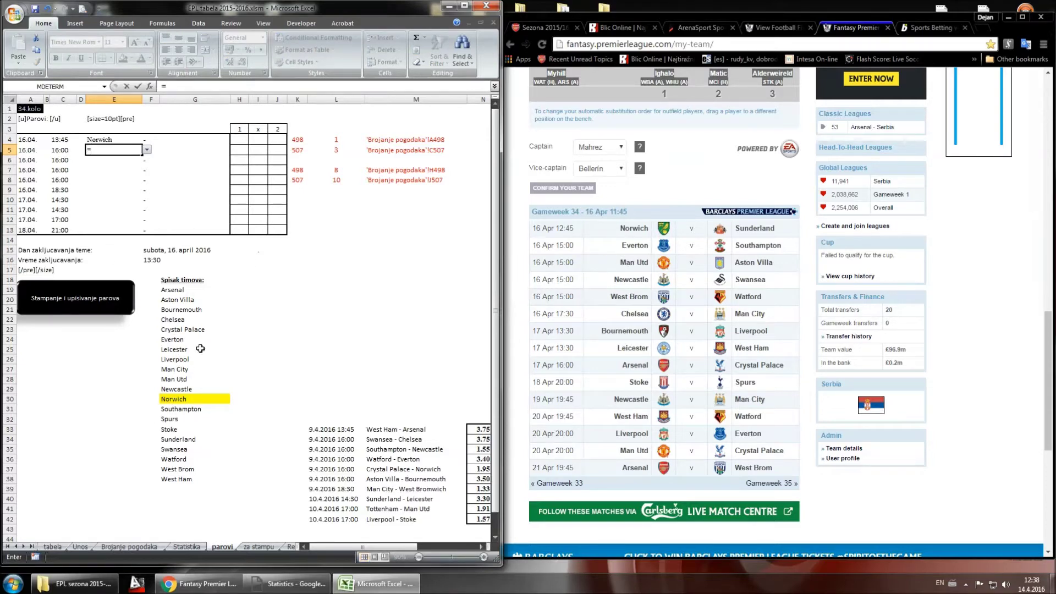
left_click(177, 340)
key("Return")
Step: Link home-team cells E6 and E7 to Man Utd and Newcastle in the team list
type("=")
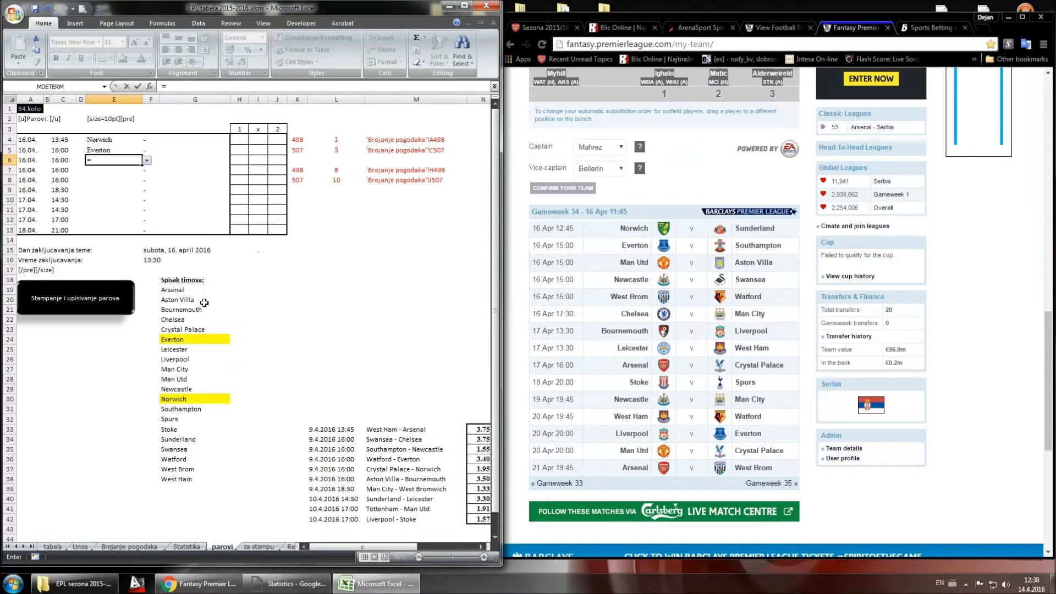
left_click(177, 379)
key("Return")
type("=")
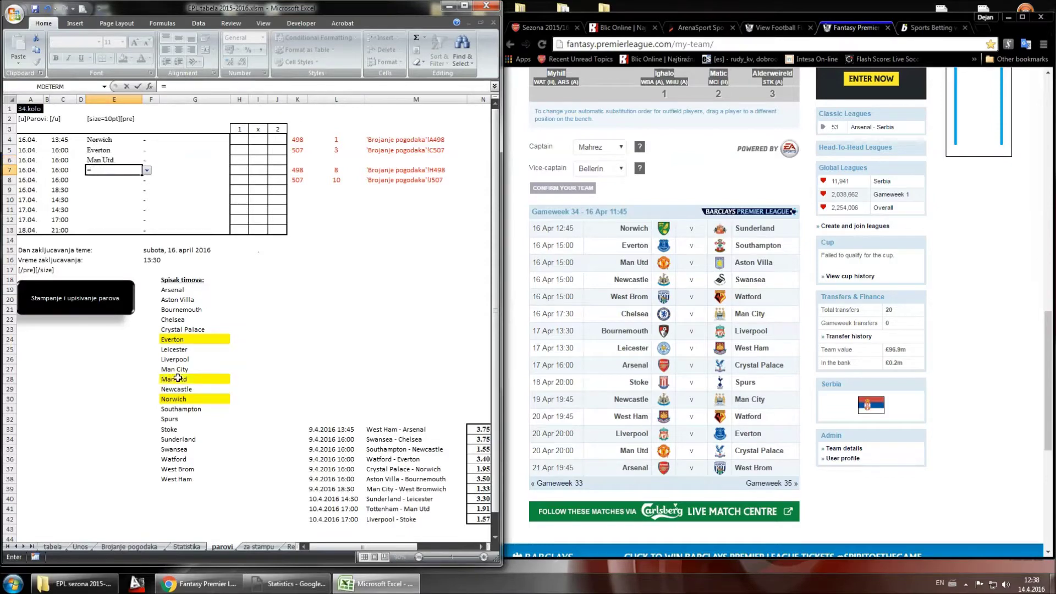
left_click(182, 391)
key("Return")
Step: Link home-team cells E8, E9 and E10 to West Brom, Chelsea and Bournemouth in the team list
type("=")
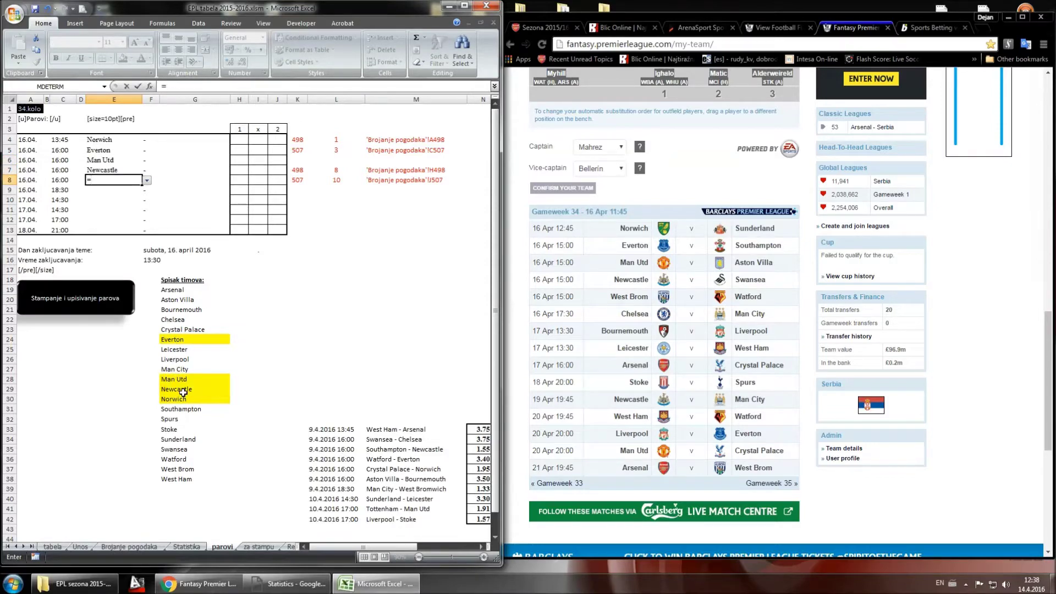
left_click(183, 469)
key("Return")
type("=")
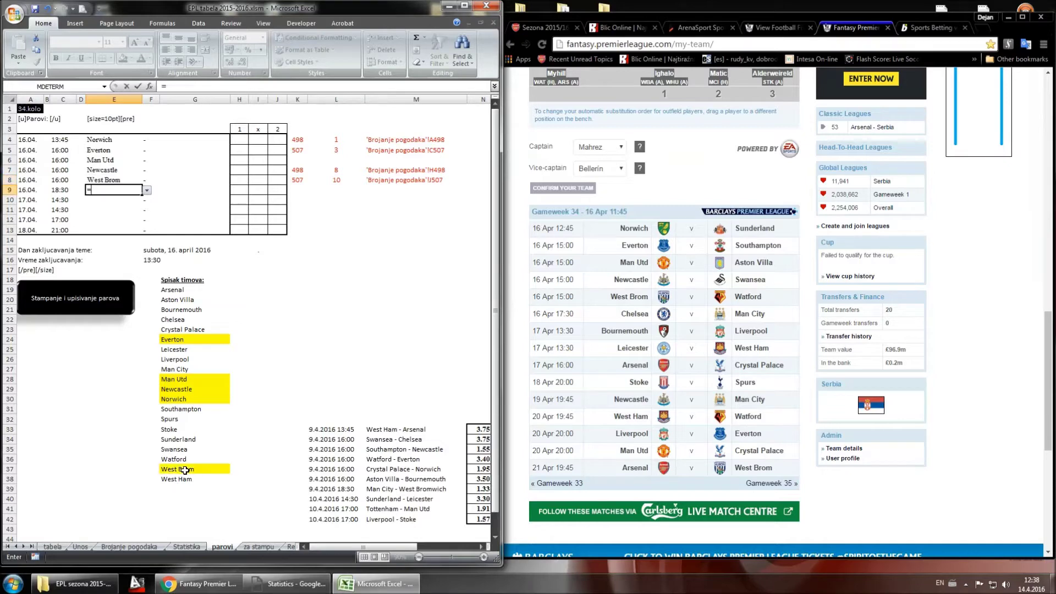
left_click(183, 322)
key("Return")
type("=")
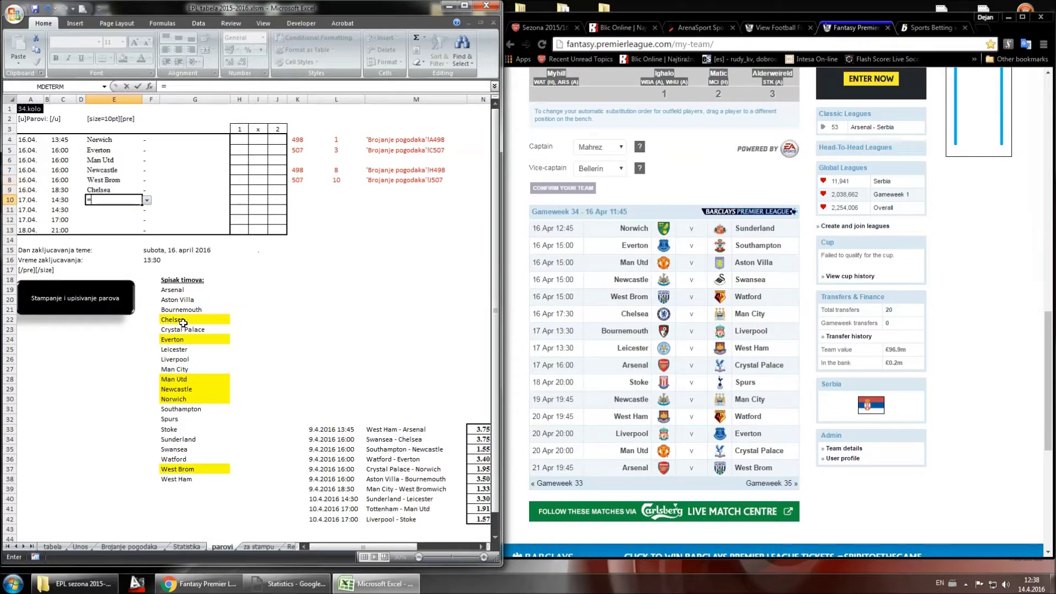
left_click(184, 309)
key("Return")
Step: Link home-team cell E11 to Liverpool in the team list
type("=")
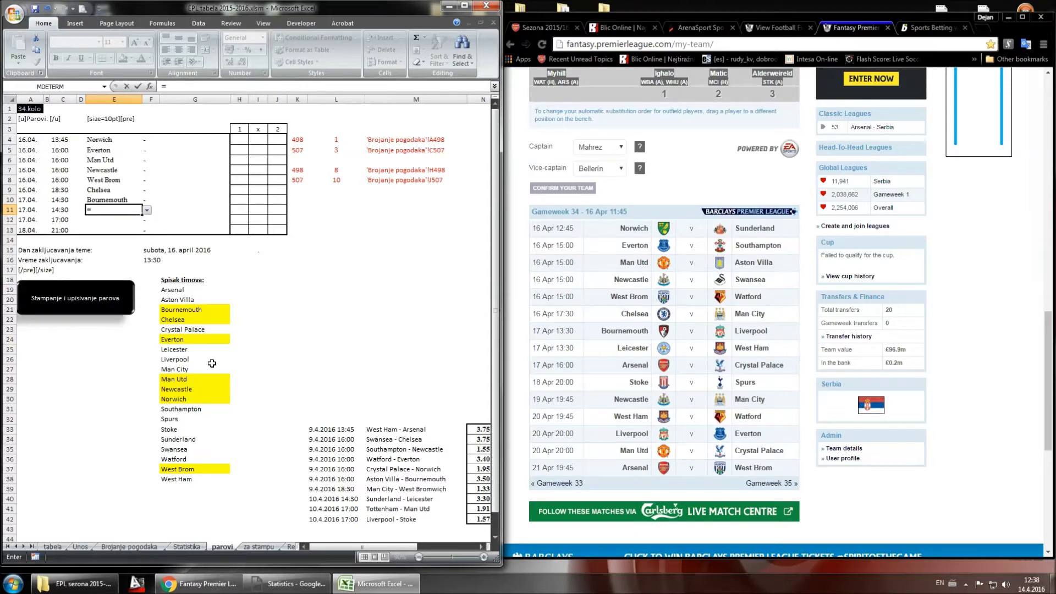
left_click(175, 360)
key("Return")
Step: Link home-team cells E12 and E13 to Arsenal and Stoke in the team list
type("=")
left_click(183, 290)
key("Return")
type("=")
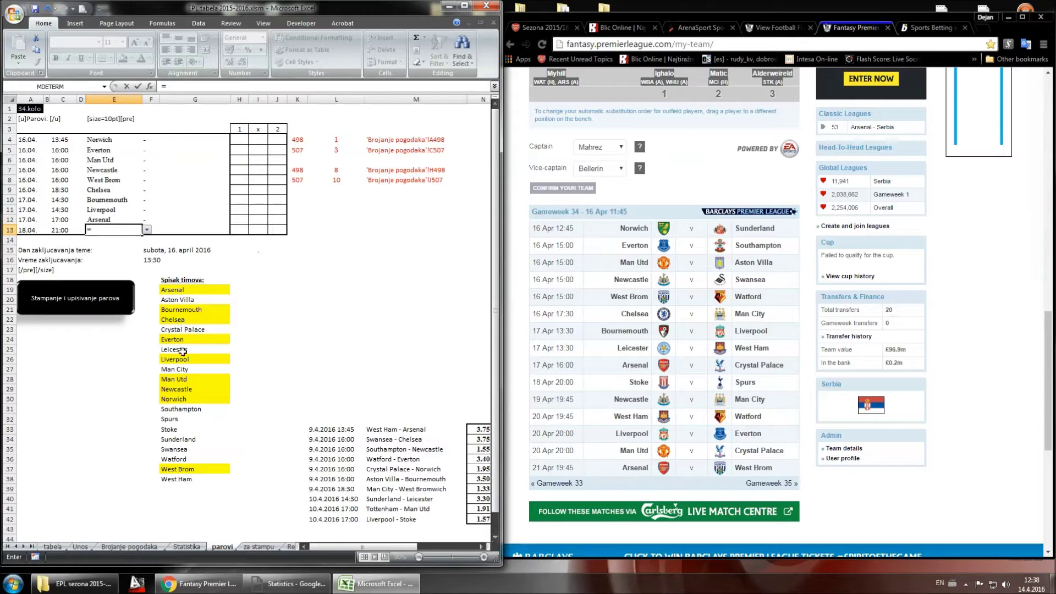
left_click(169, 429)
key("Return")
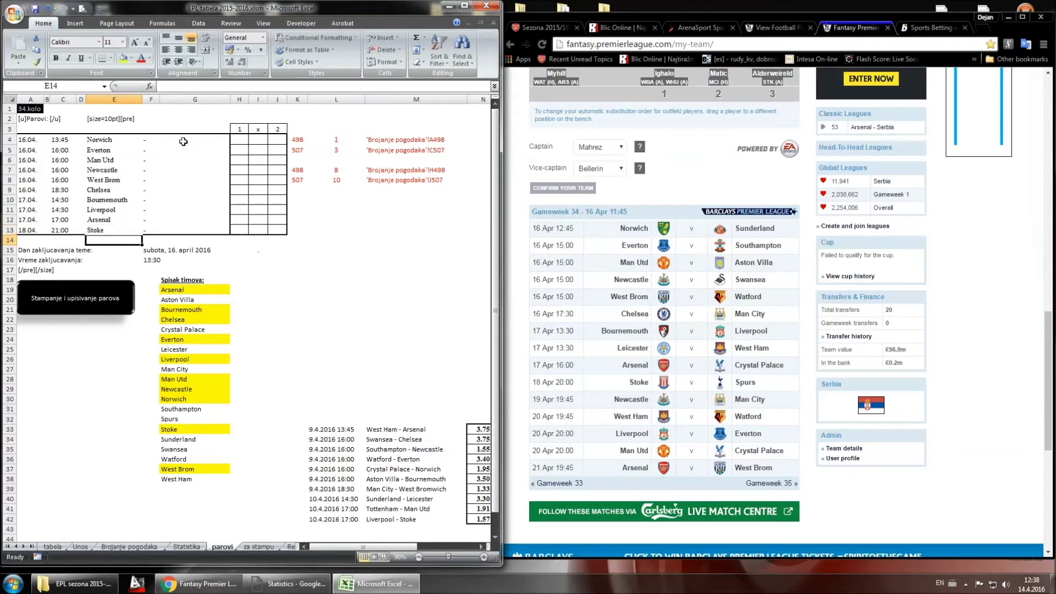
Step: Link away-team cells G4 and G5 to Sunderland and Southampton in the team list
left_click(183, 140)
type("=")
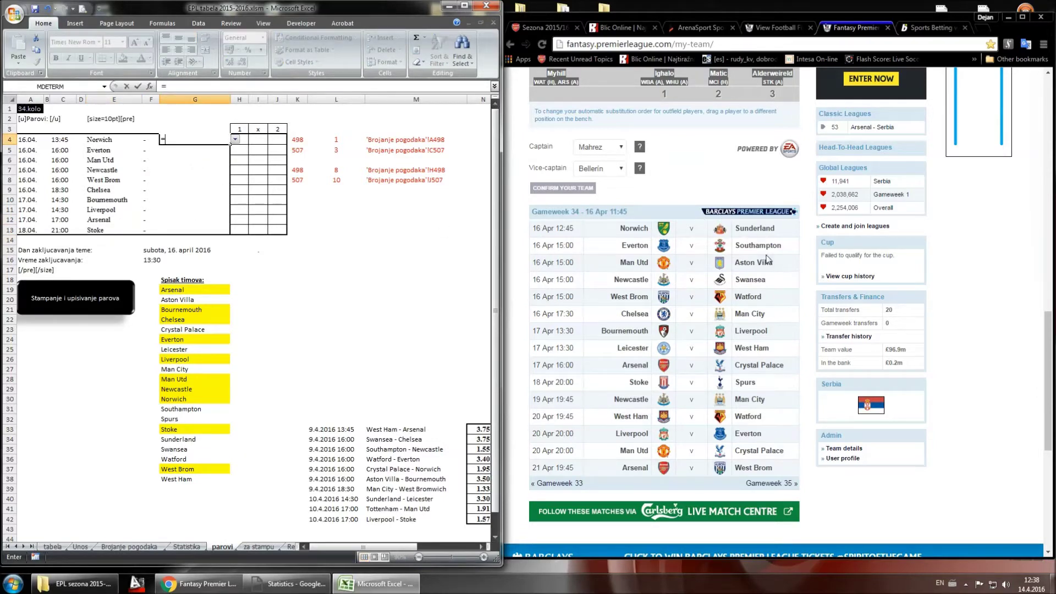
left_click(187, 440)
key("Return")
type("=")
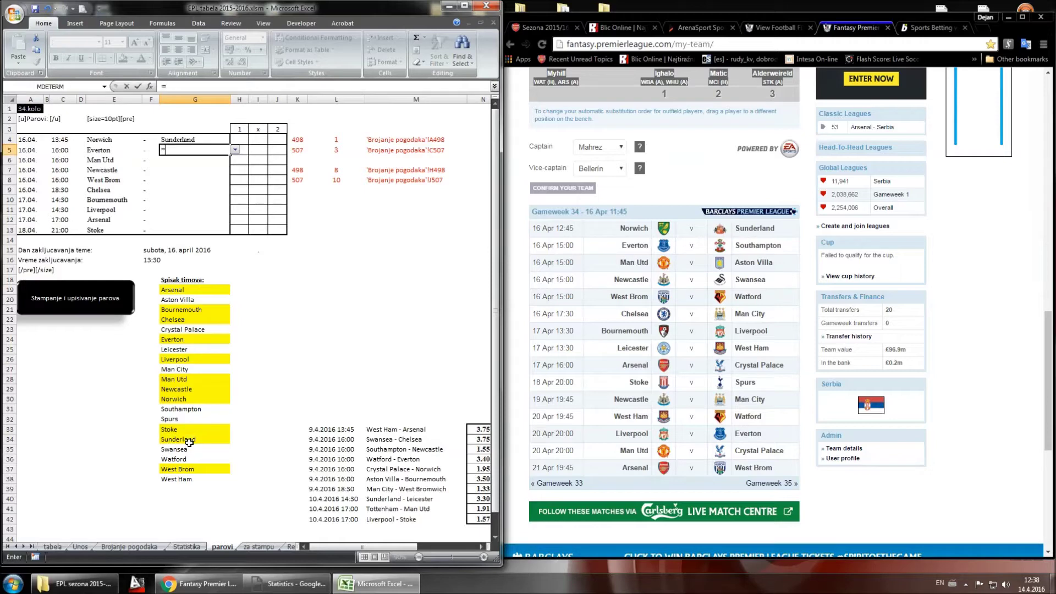
left_click(188, 411)
key("Return")
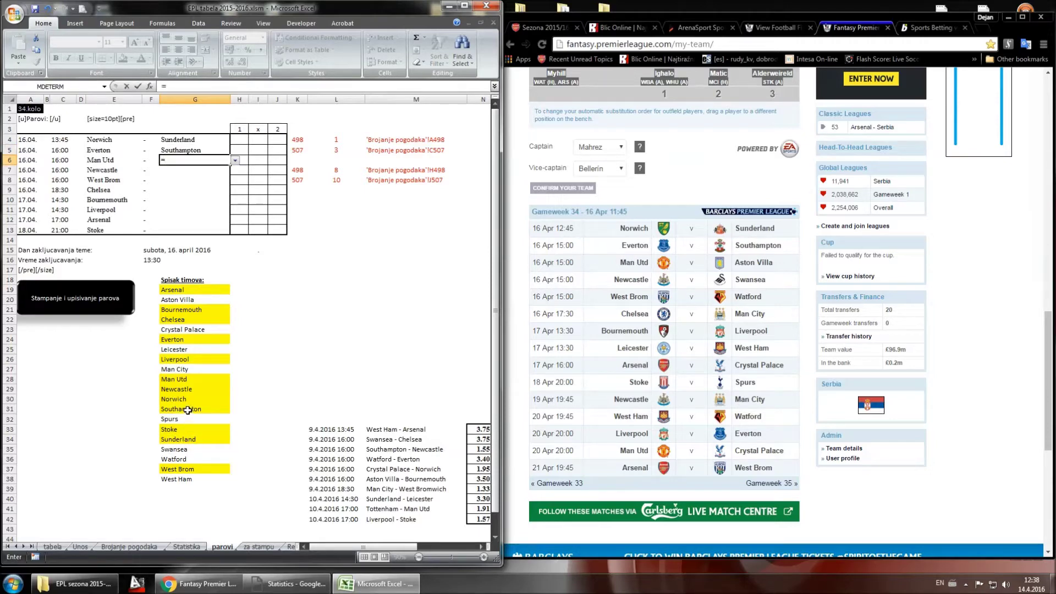
Step: Link away-team cells G6 and G7 to Aston Villa and Swansea in the team list
left_click(174, 301)
key("Return")
type("=")
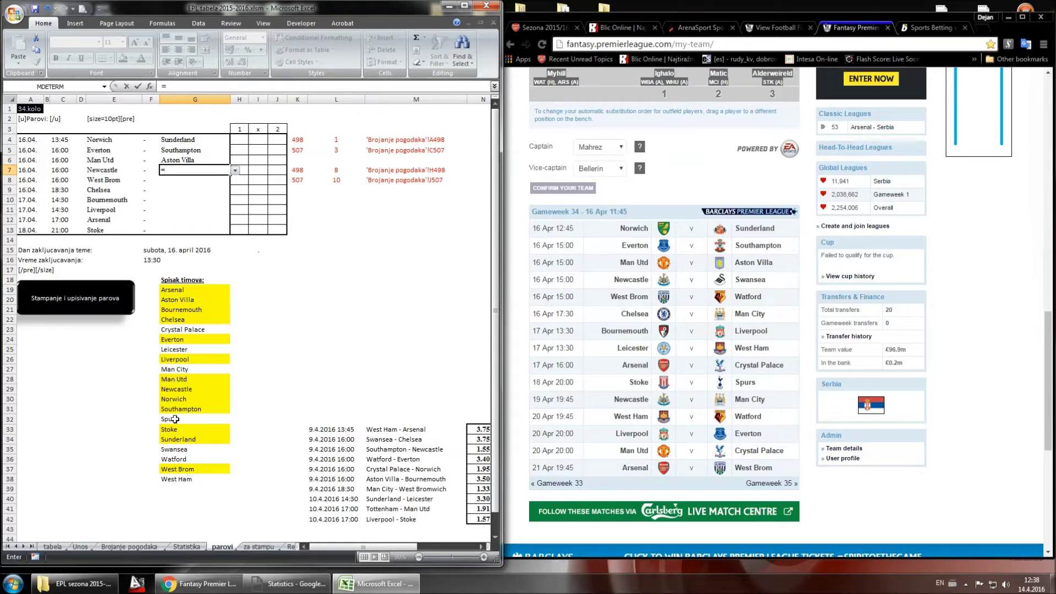
left_click(179, 450)
key("Return")
Step: Link away-team cells G8, G9 and G10 to Watford, Man City and Liverpool in the team list
type("=")
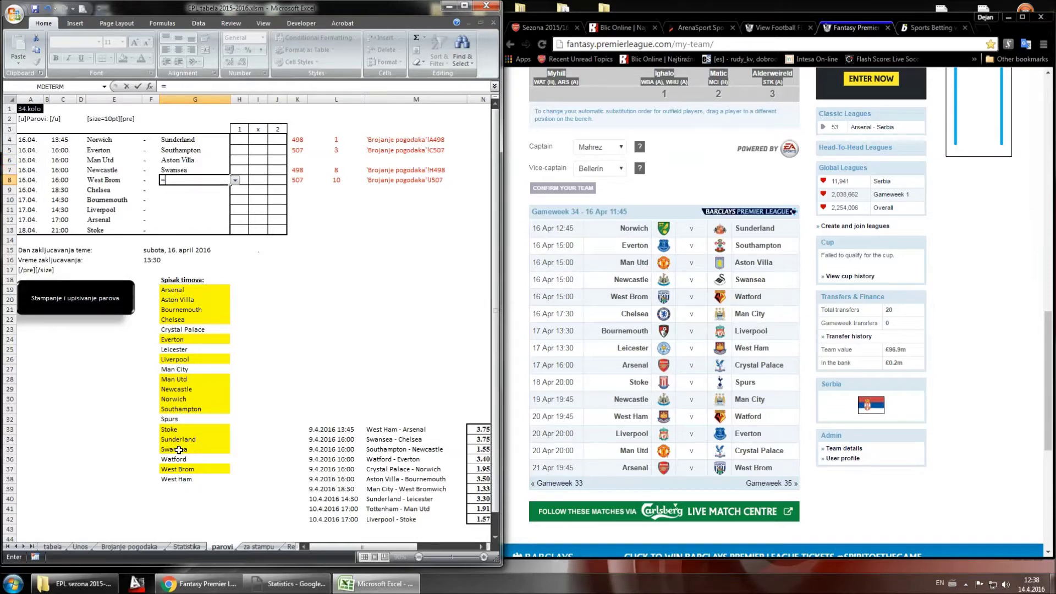
left_click(182, 460)
key("Return")
type("=")
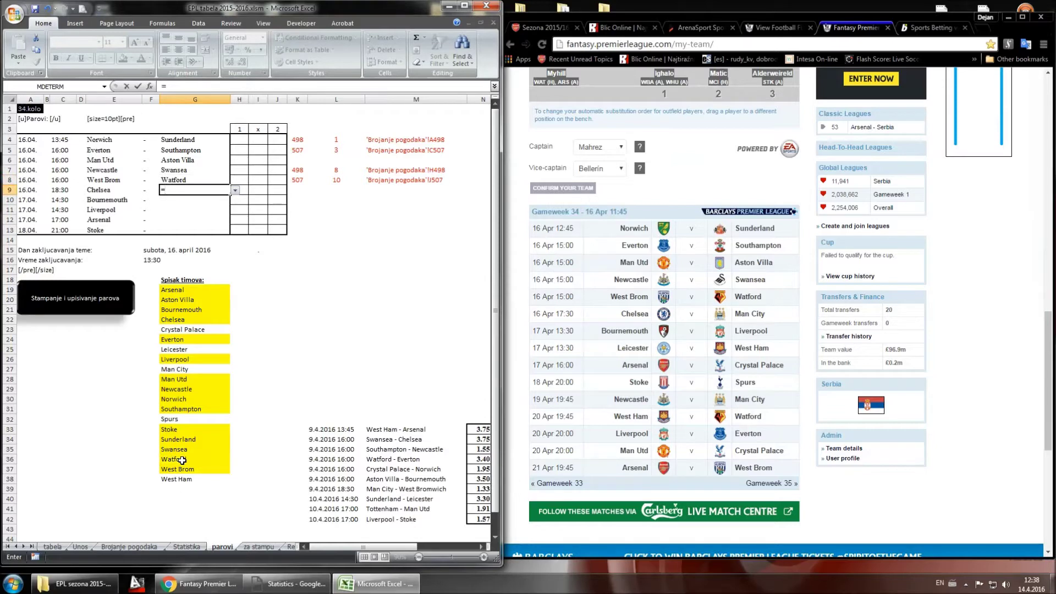
left_click(182, 371)
key("Return")
type("=")
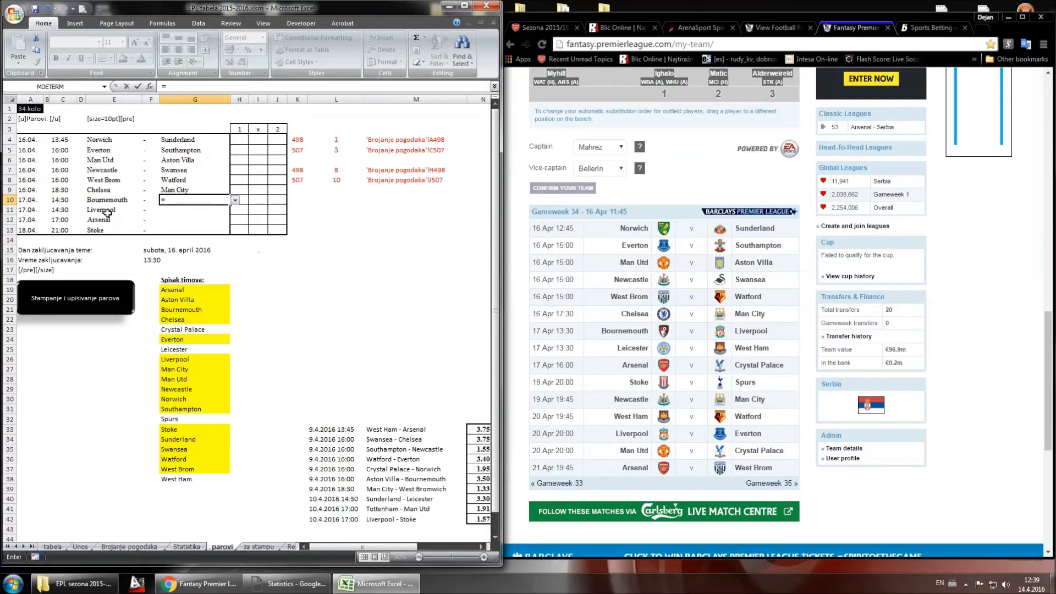
left_click(181, 361)
key("Return")
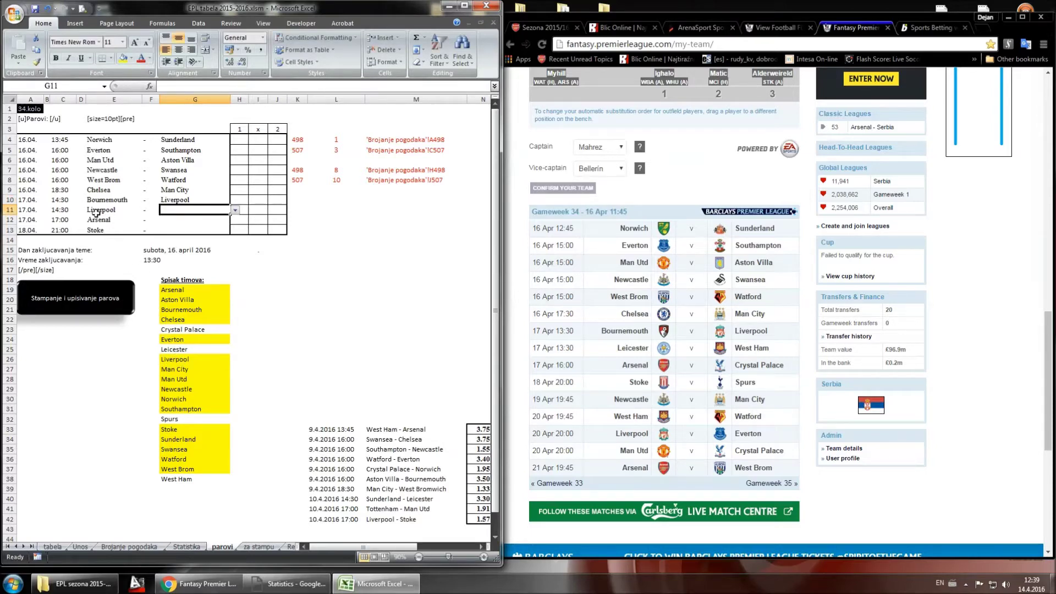
Step: Correct home-team cell E11 to reference Leicester and link away-team cell G11 to West Ham in the team list
key("Left")
key("Left")
type("=")
left_click(181, 349)
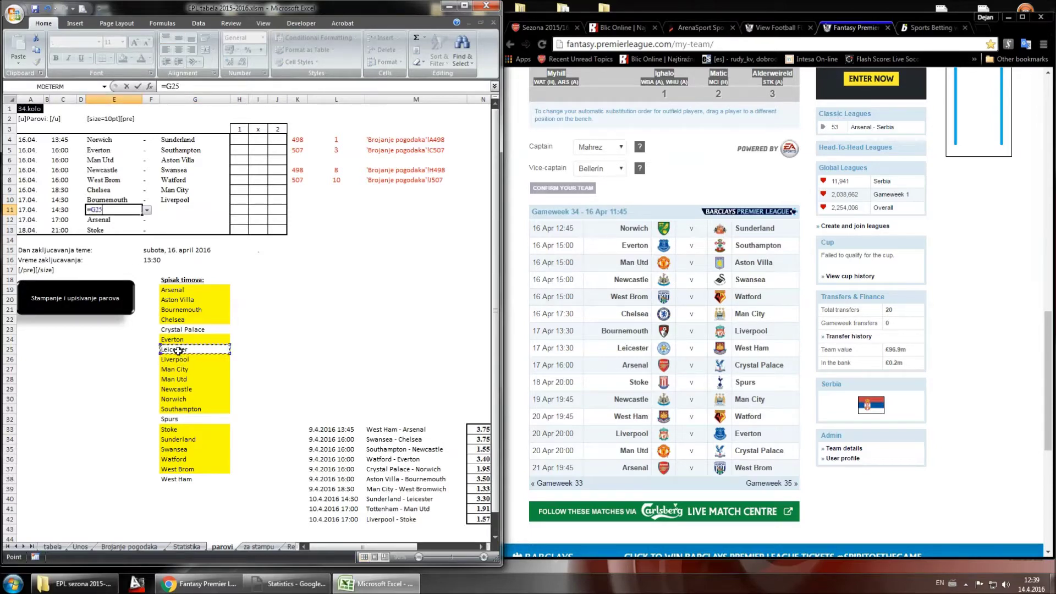
key("Return")
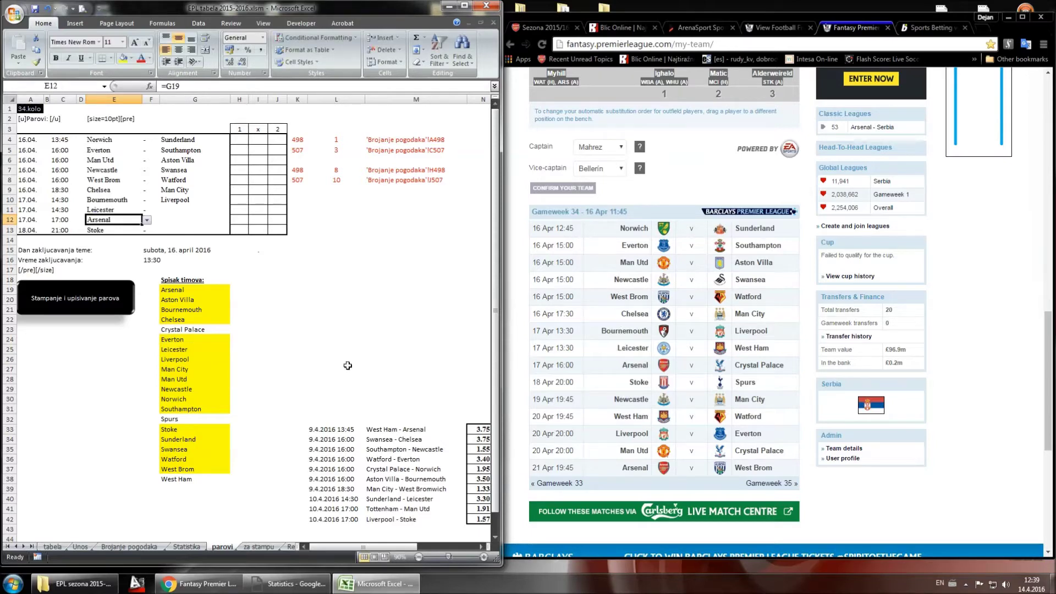
left_click(176, 210)
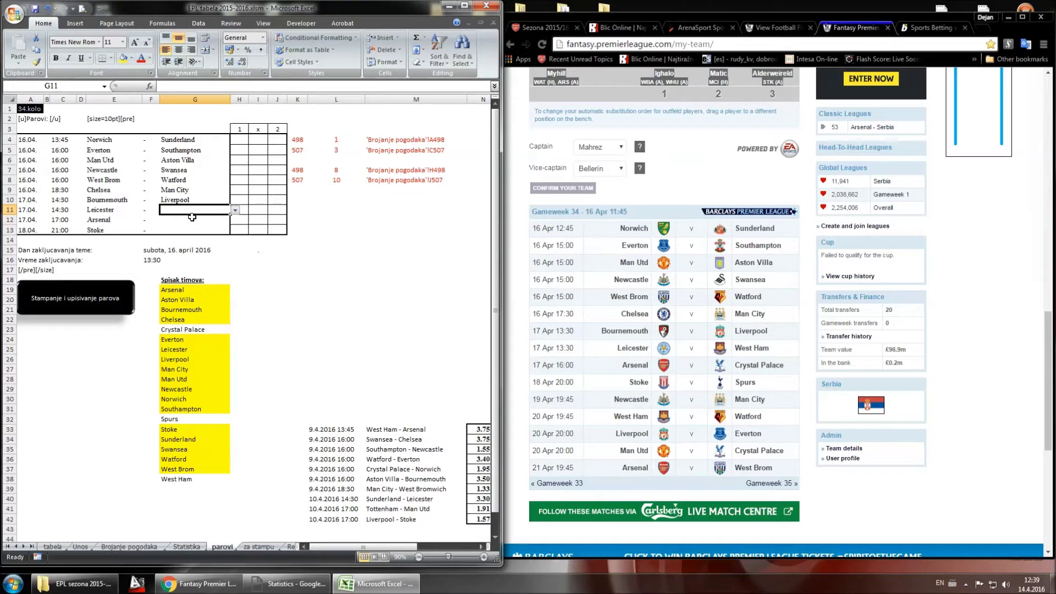
type("=")
left_click(188, 481)
key("Return")
Step: Link away-team cells G12 and G13 to Crystal Palace and Spurs in the team list
type("=")
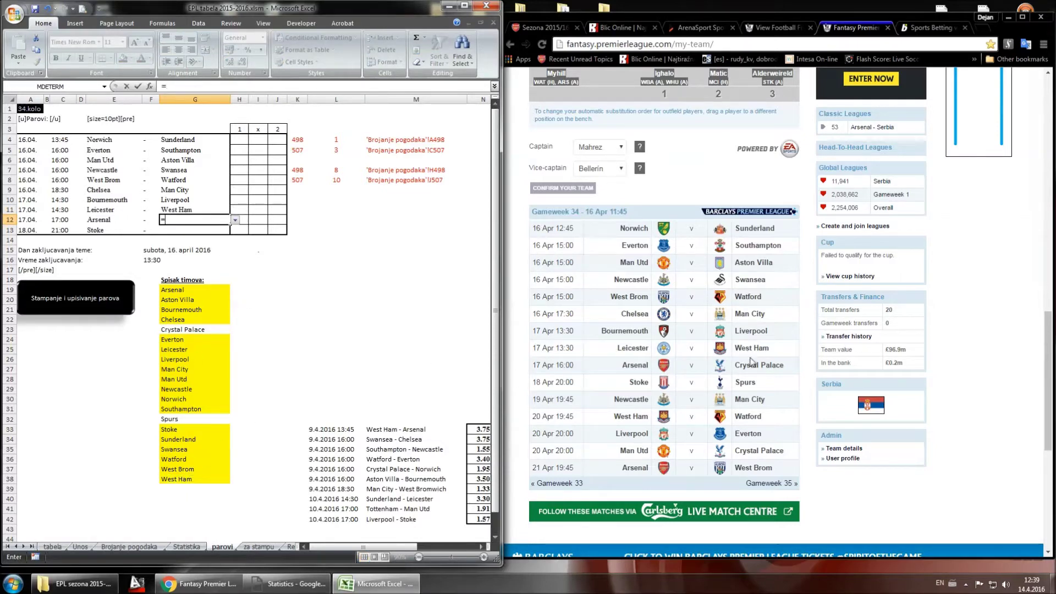
left_click(187, 329)
key("Return")
type("=")
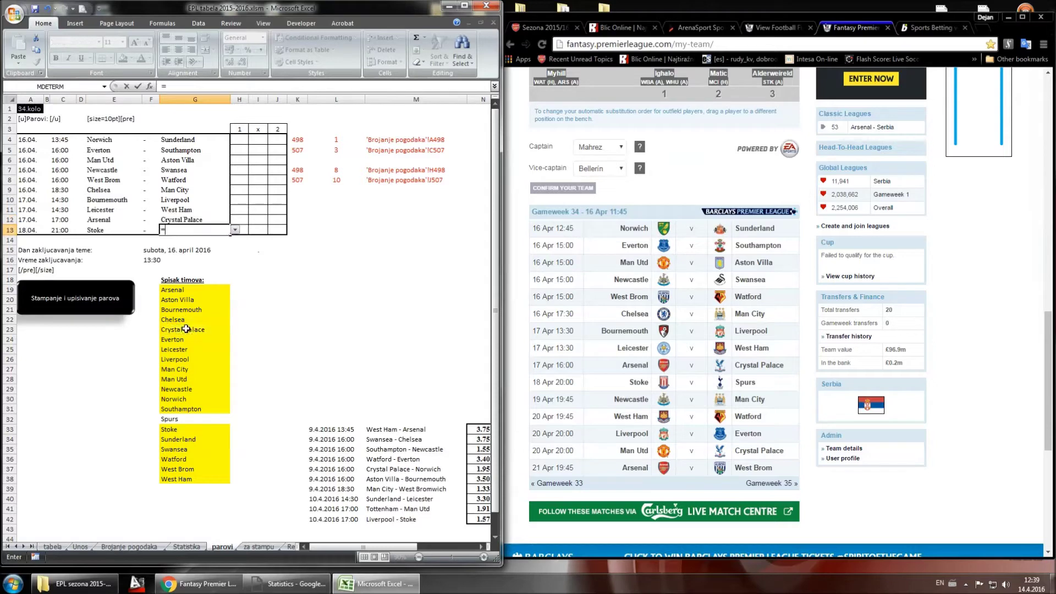
left_click(179, 420)
key("Return")
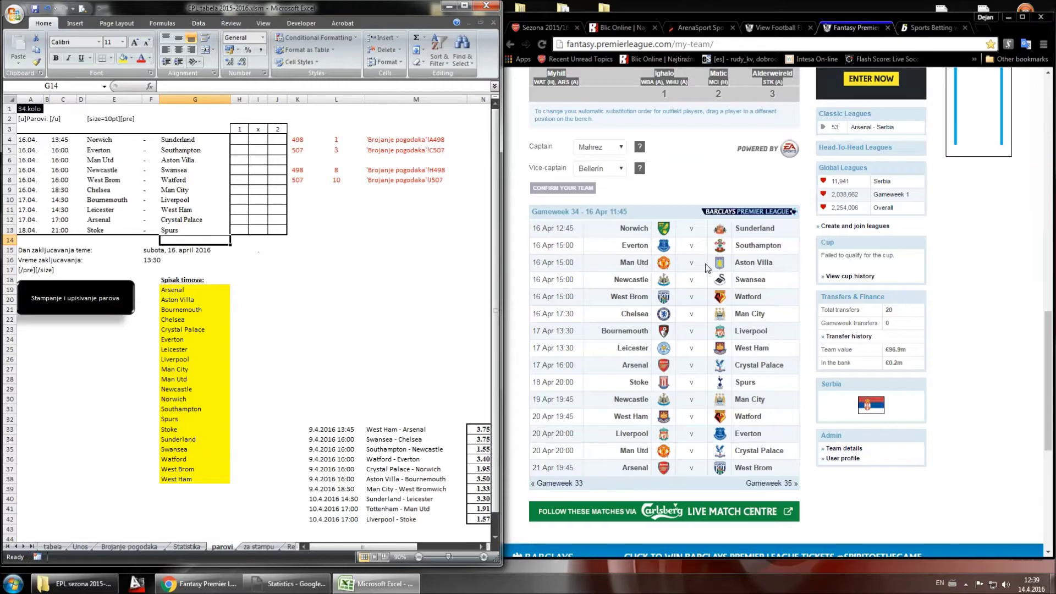
Step: Switch to the bwin Premier League betting page, view the fixtures in the separate Statistics window and close that window
left_click(920, 28)
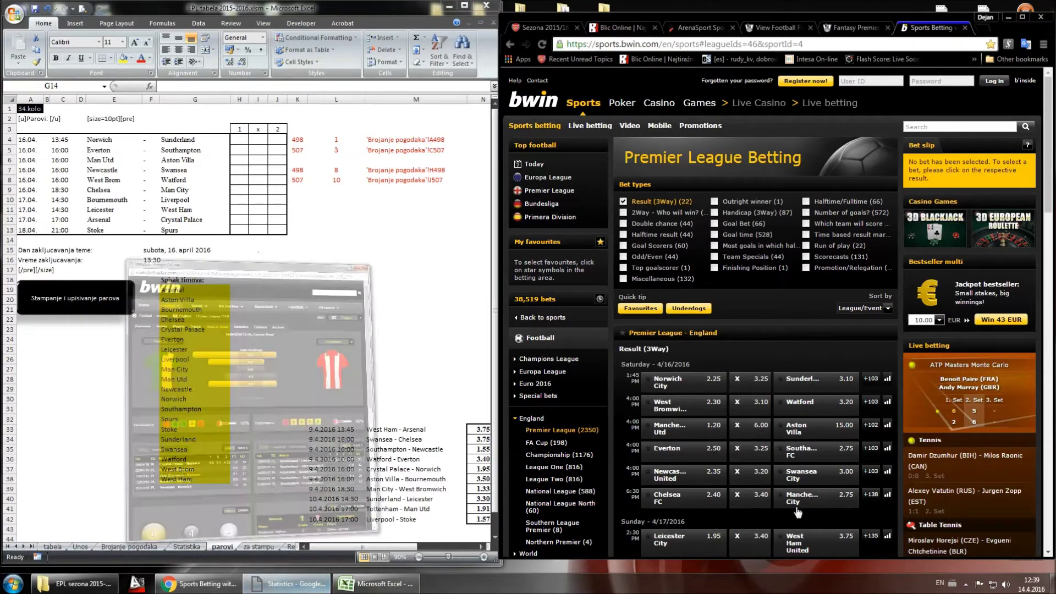
left_click(289, 583)
left_click(237, 125)
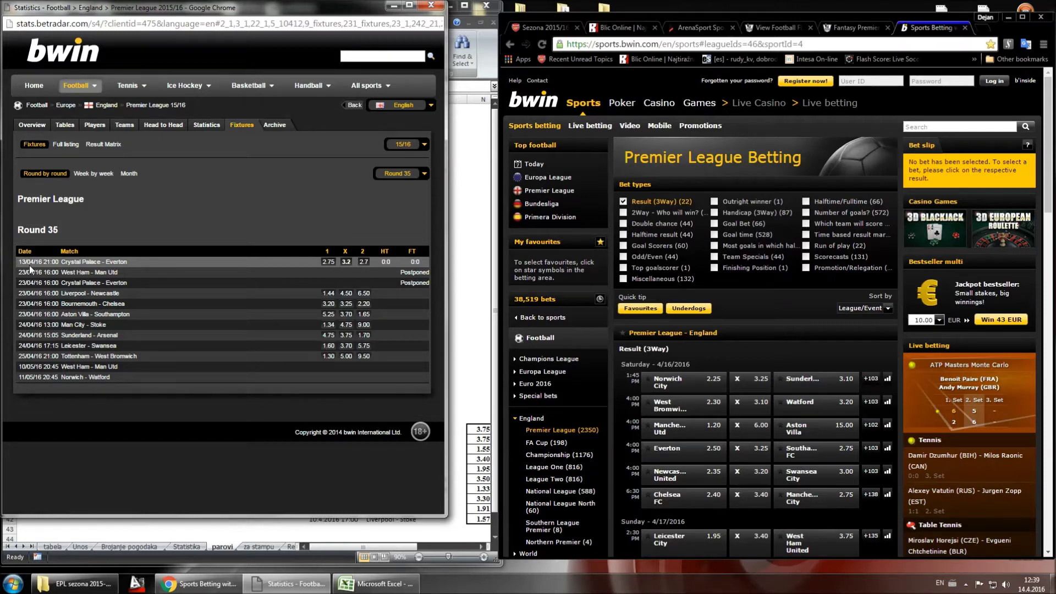
left_click(431, 5)
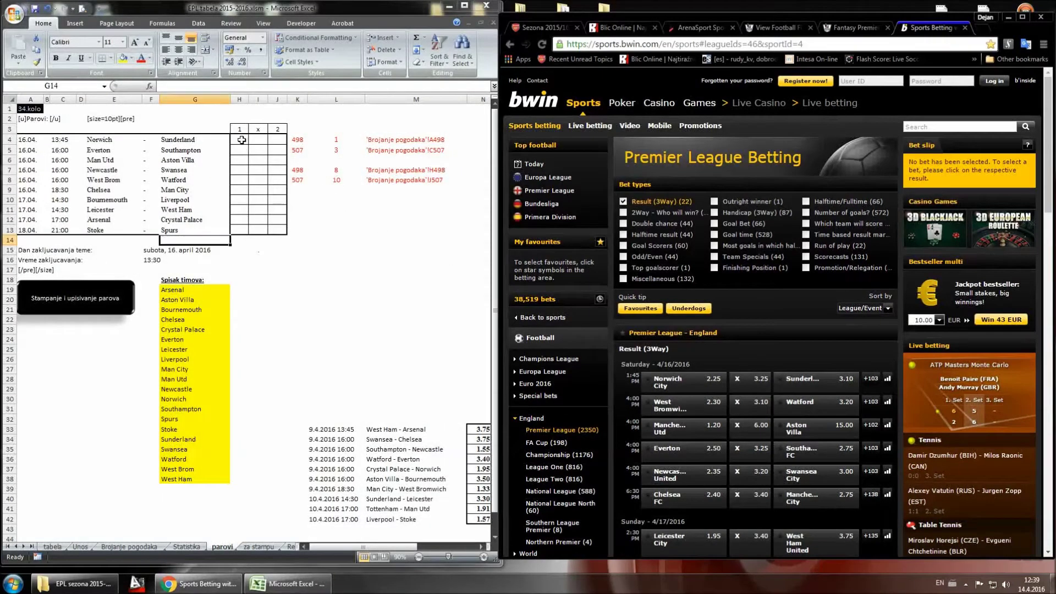
Step: Enter the Norwich–Sunderland odds 2.25, 3.25 and 3.10 for 1, x and 2 in cells H4 to J4
left_click(241, 140)
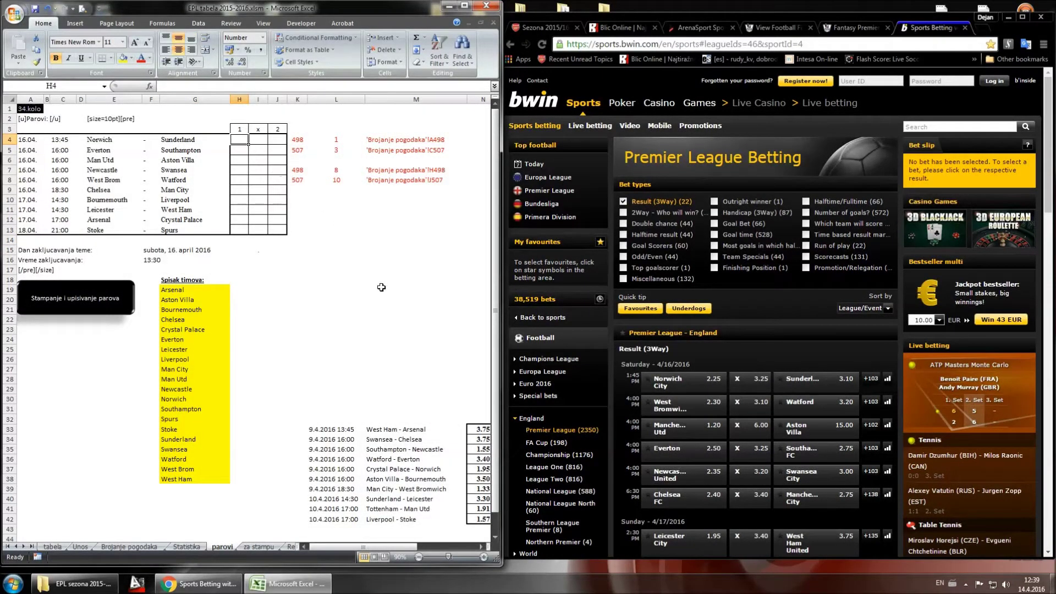
type("2.25")
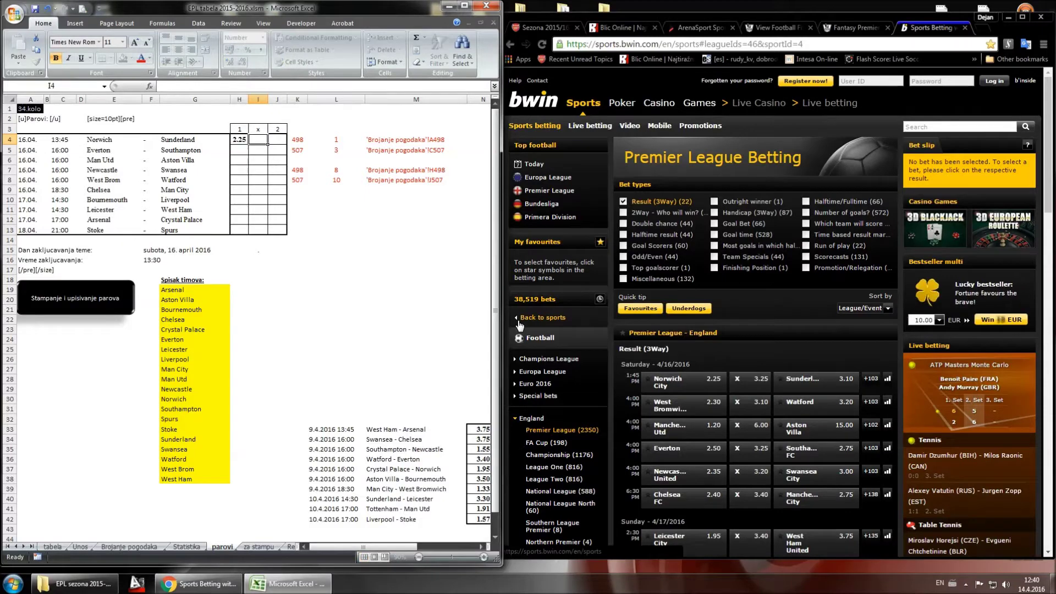
key("Tab")
type("3.")
key("Tab")
type("3.10")
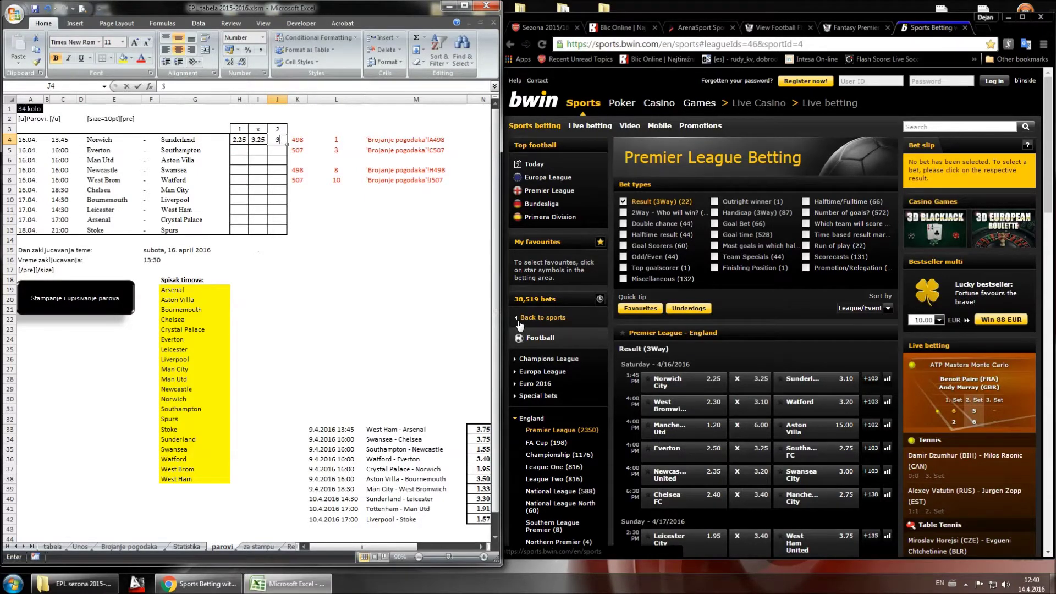
key("Return")
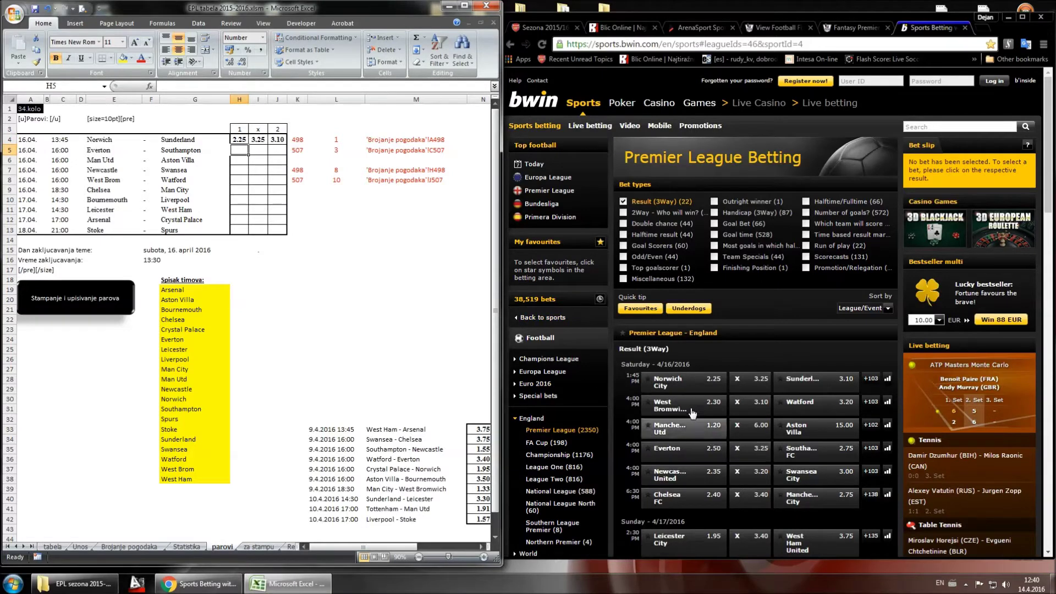
Step: Enter the Everton–Southampton odds 2.50, 3.25 and 2.75 in cells H5 to J5
type("2.5")
key("Tab")
type("3")
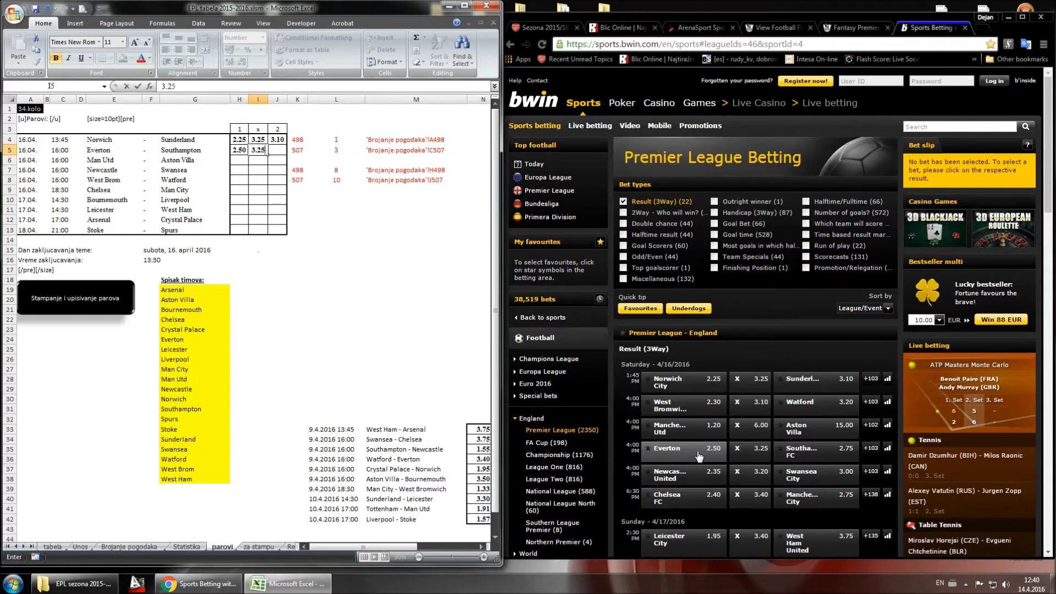
key("Tab")
type("2.75")
key("Return")
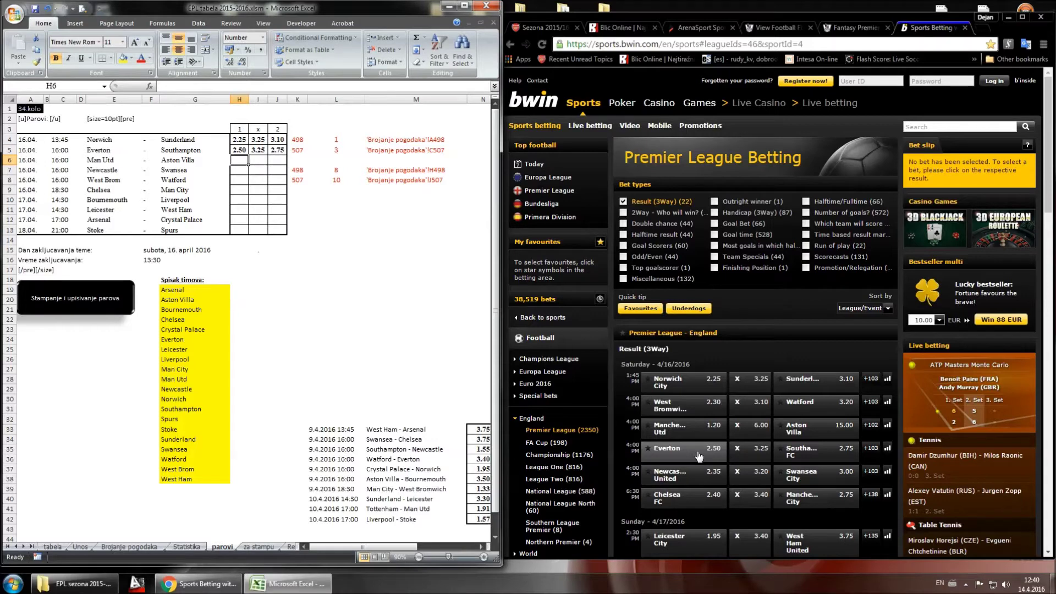
Step: Enter the Man Utd–Aston Villa odds 1.20, 6.00 and 15.00 for 1, x and 2 in cells H6 to J6
type("1.2")
key("Tab")
type("6")
key("Tab")
type("1")
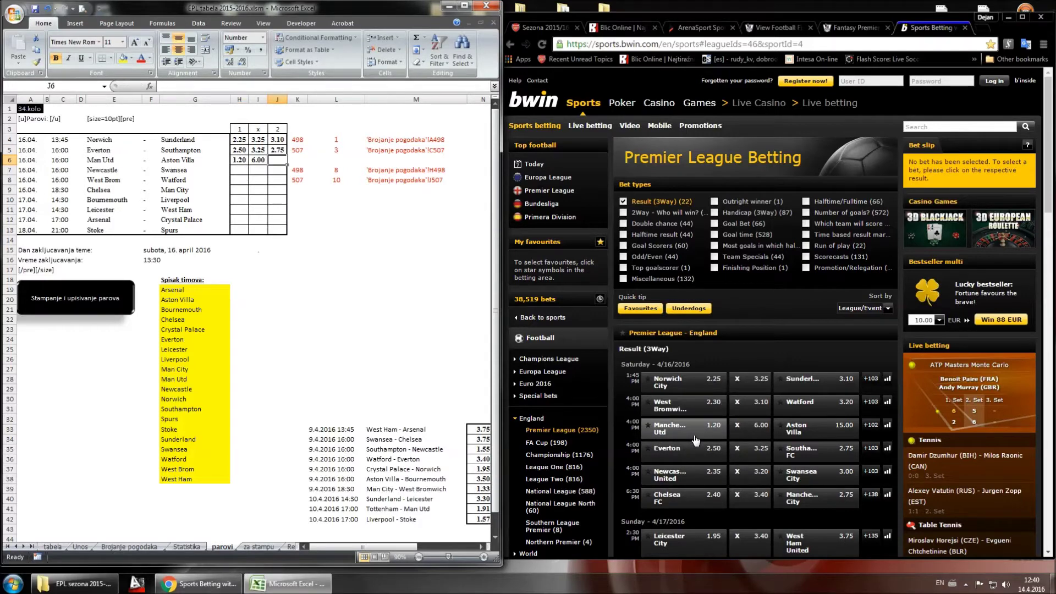
type("5")
key("Return")
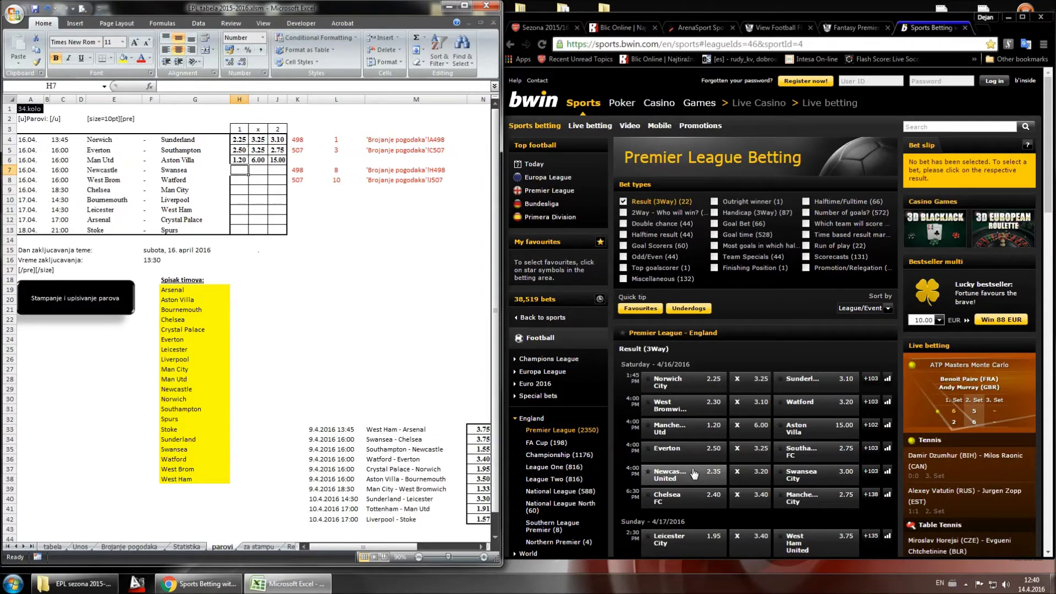
Step: Enter the Newcastle–Swansea odds 2.35, 3.20 and 3.00 in cells H7 to J7
type("2.35")
key("Tab")
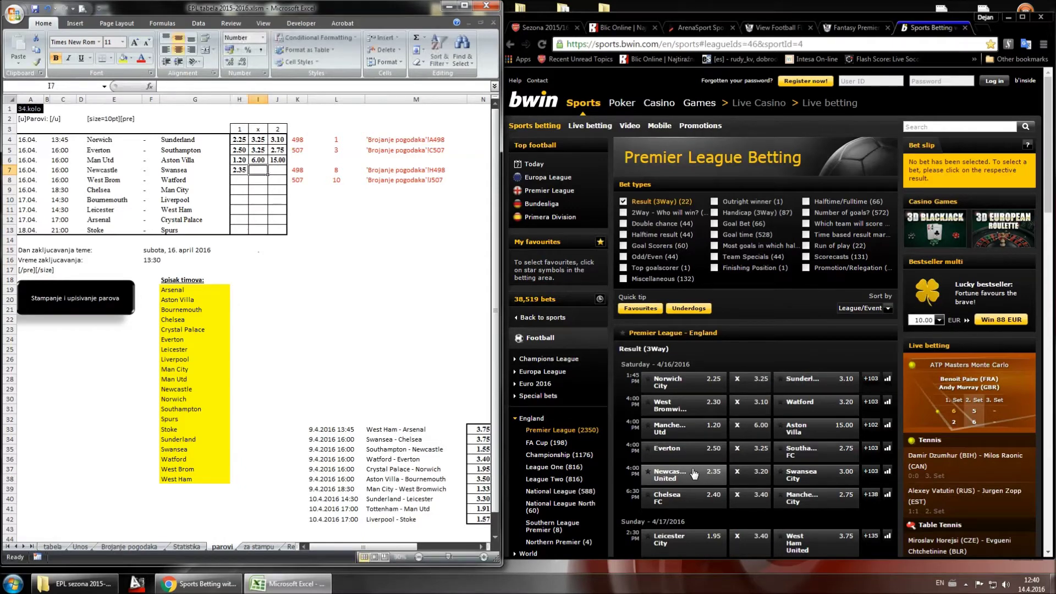
type("3.2")
key("Tab")
type("3")
key("Return")
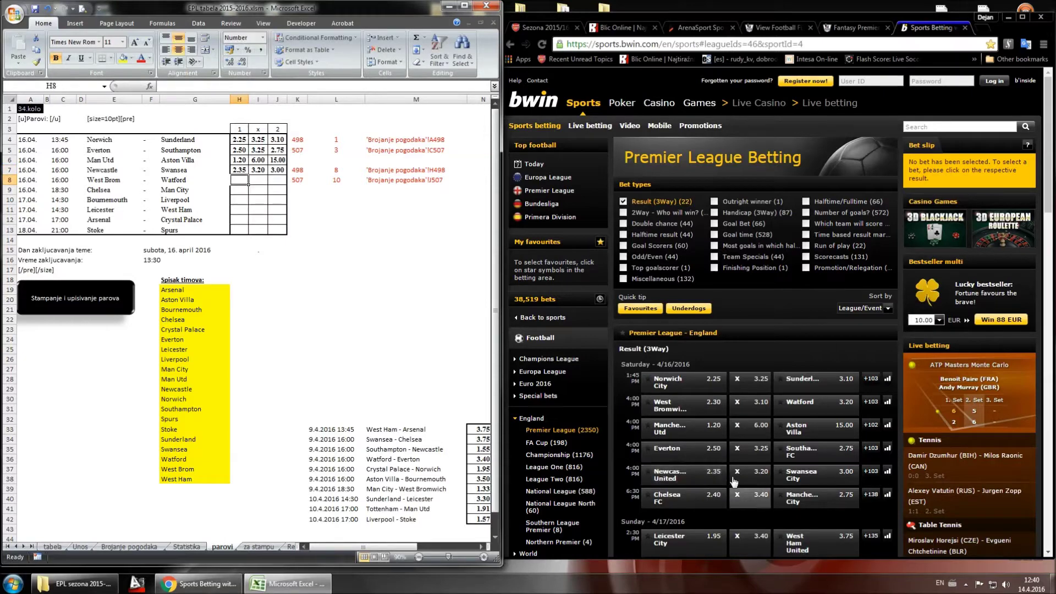
Step: Enter the West Brom–Watford odds 2.30, 3.10 and 3.20 in cells H8 to J8
type("2.3")
key("Tab")
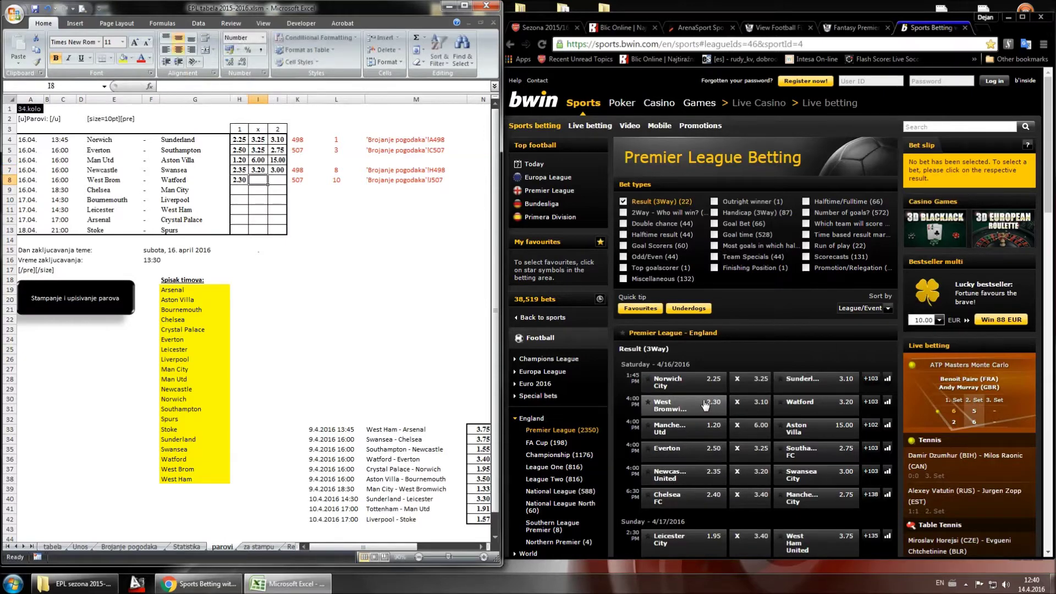
type("3.1")
key("Tab")
type("3.2")
key("Return")
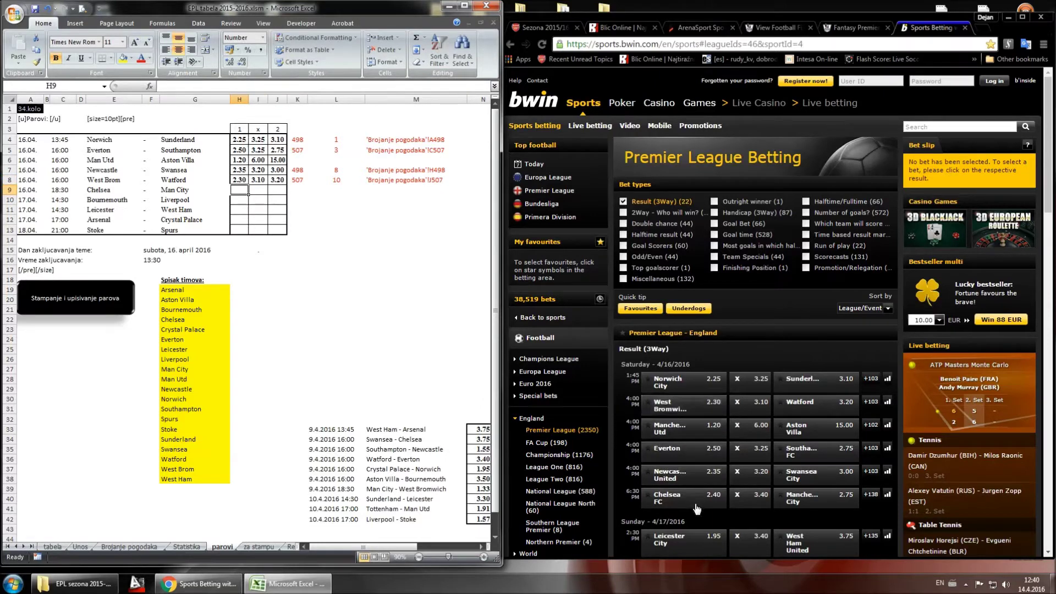
Step: Enter the Chelsea–Man City odds 2.40, 3.40 and 2.75 in cells H9 to J9
type("2.4")
key("Tab")
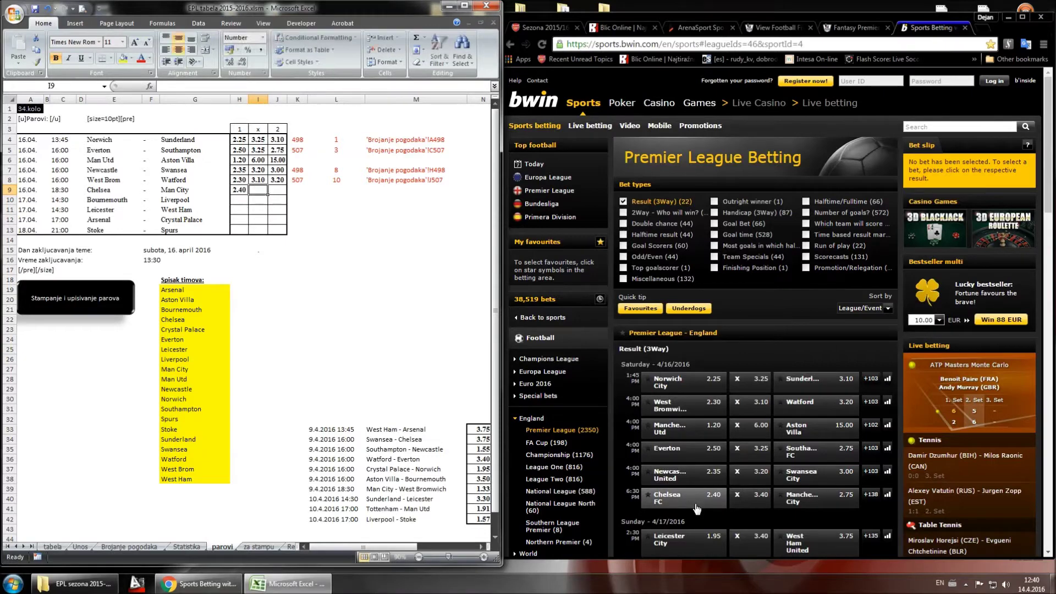
type("3.4")
key("Tab")
type("2")
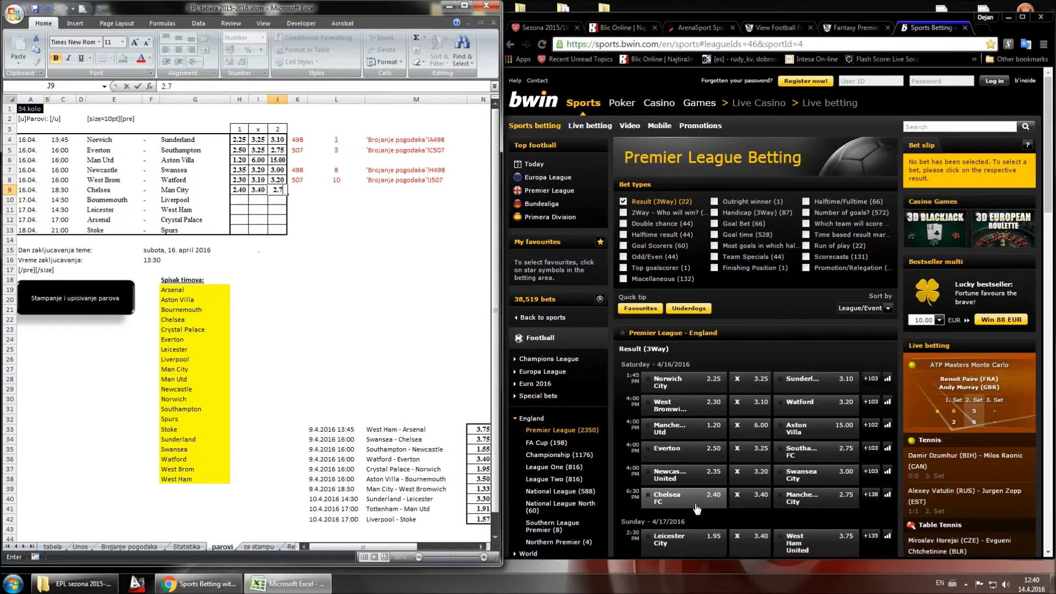
type(".75")
key("Return")
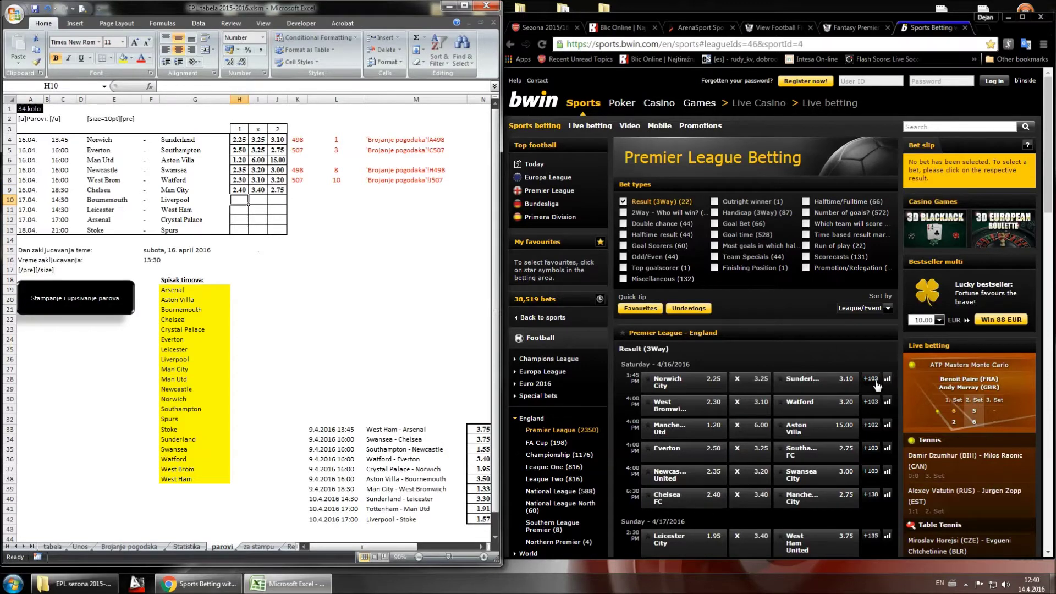
Step: Find the Bournemouth–Liverpool odds on the bwin page and enter 3.30, 3.40 and 2.10 in cells H10 to J10
scroll(811, 385, "down", 2)
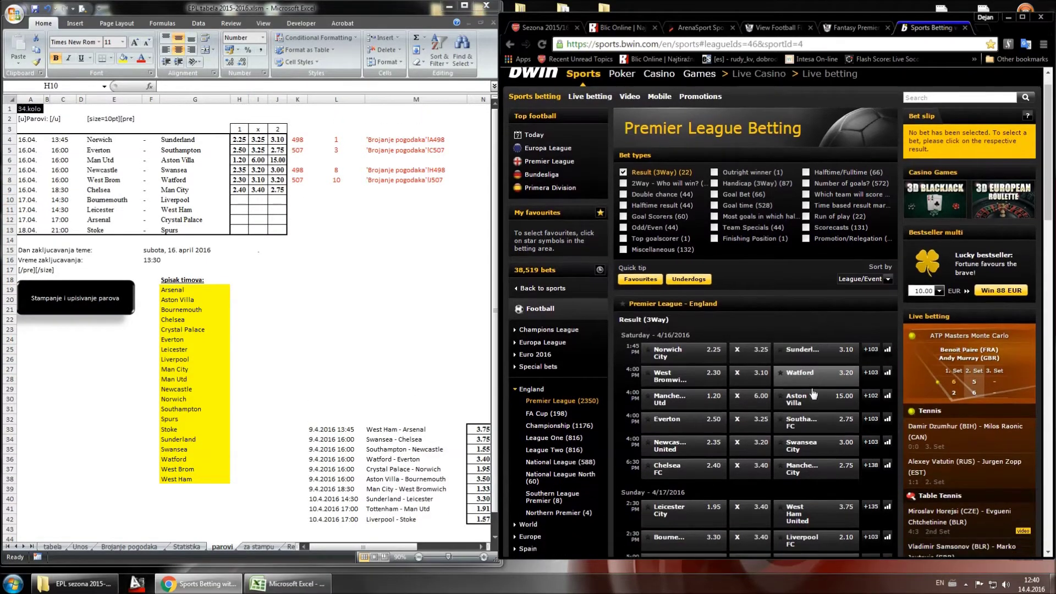
scroll(813, 400, "down", 3)
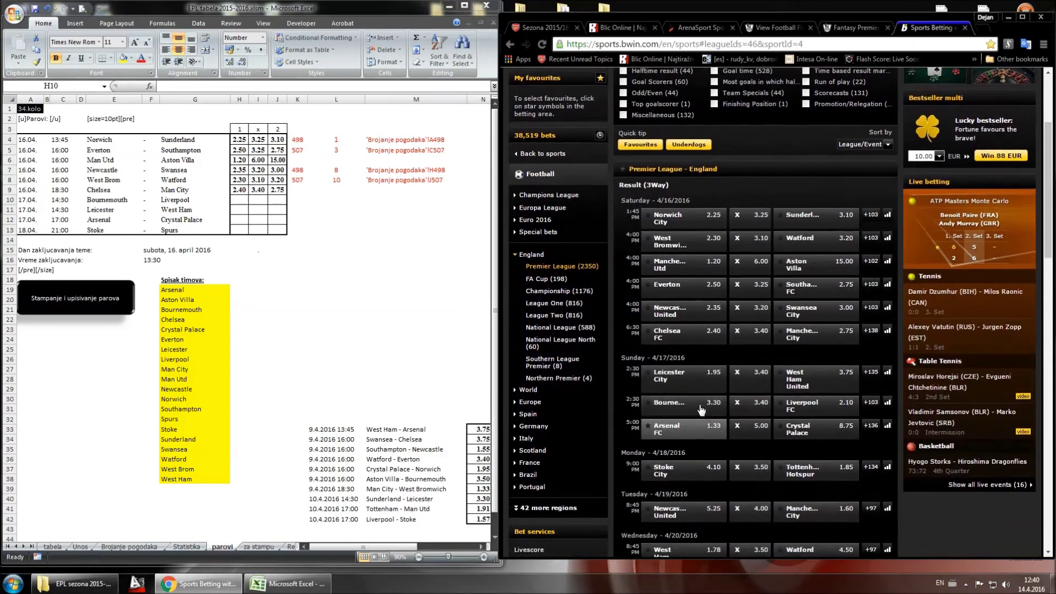
scroll(702, 367, "down", 1)
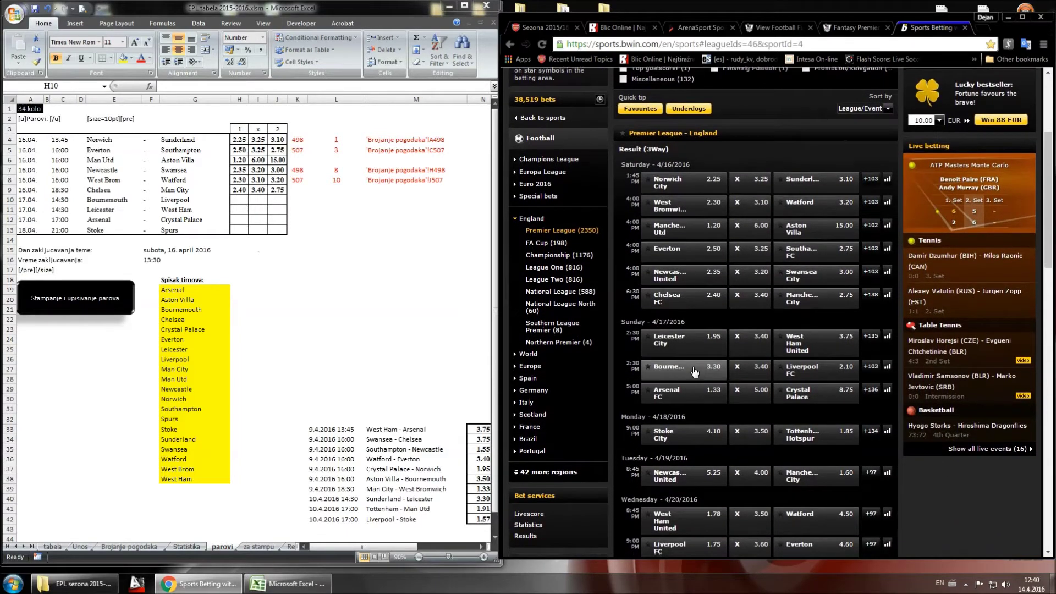
key("alt+Tab")
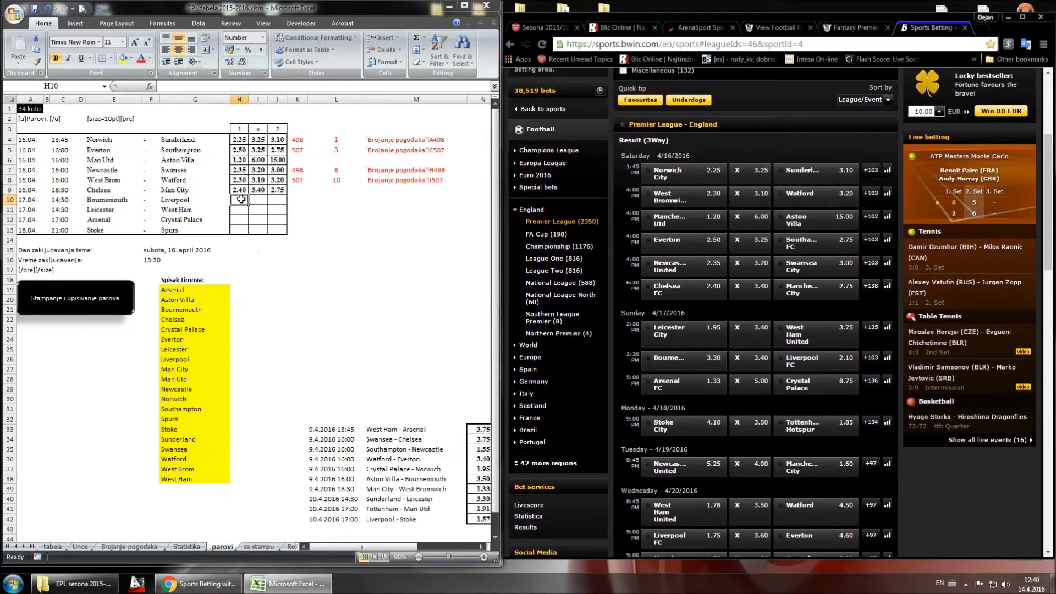
type("3.30")
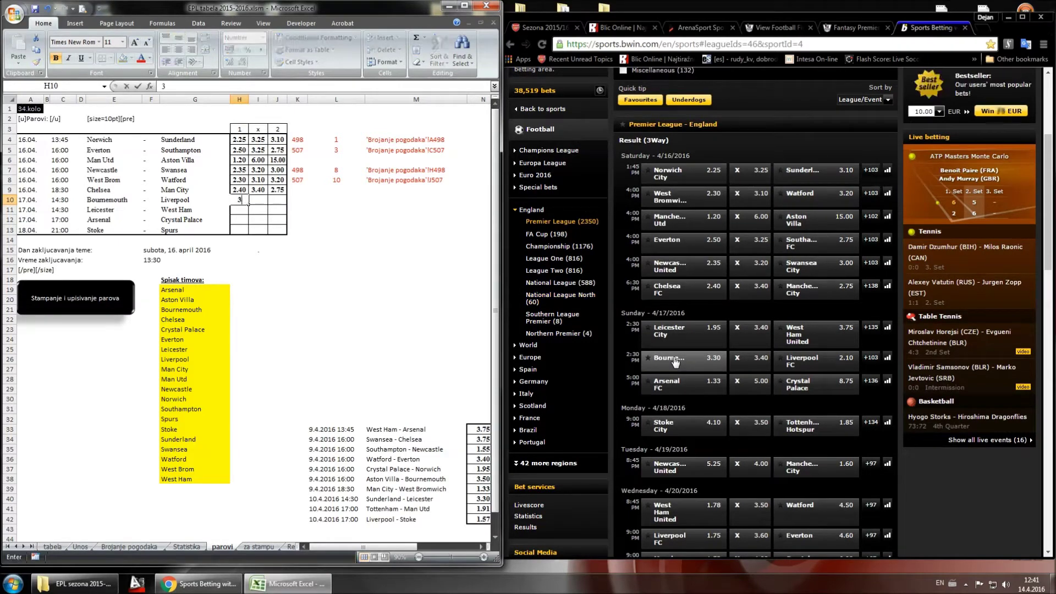
key("Tab")
type("3.4")
key("Tab")
type("2.1")
key("Return")
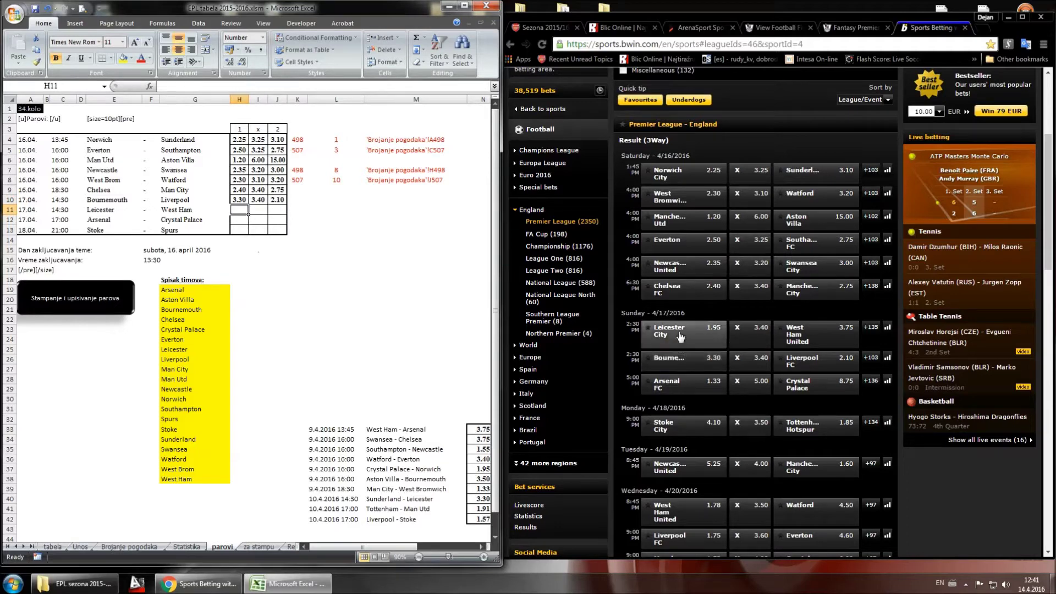
Step: Enter the Leicester–West Ham odds 1.95, 3.40 and 3.75 in cells H11 to J11
type("1.95")
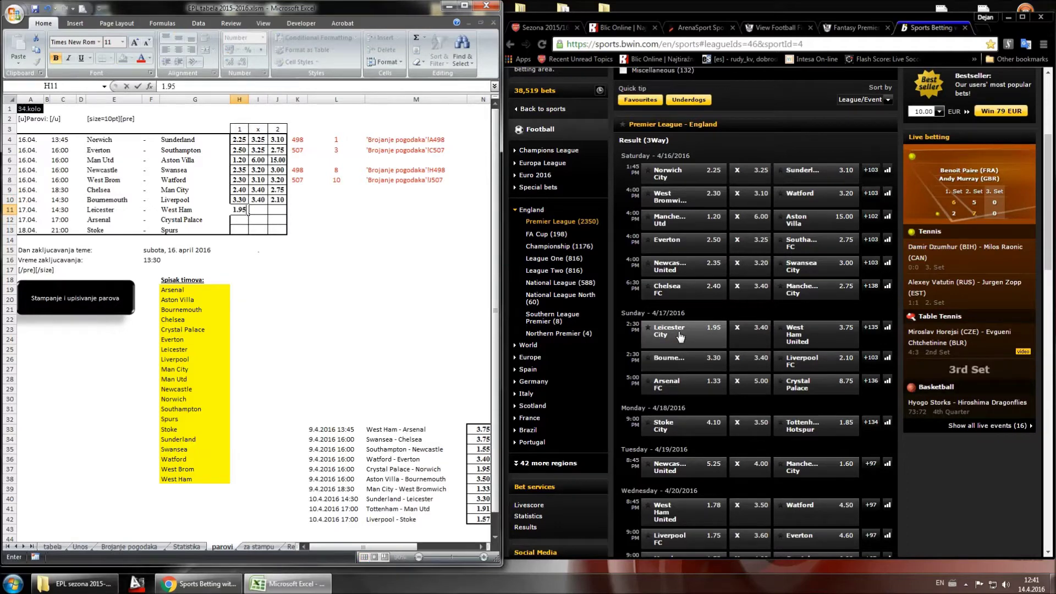
key("Tab")
type("3.")
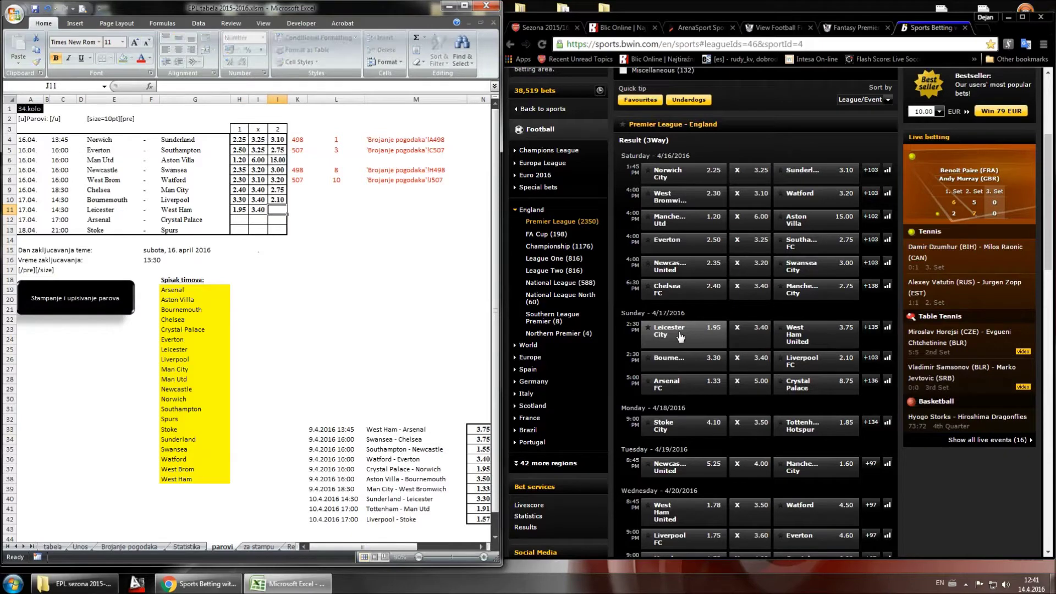
type("4")
key("Tab")
type("3.75")
key("Return")
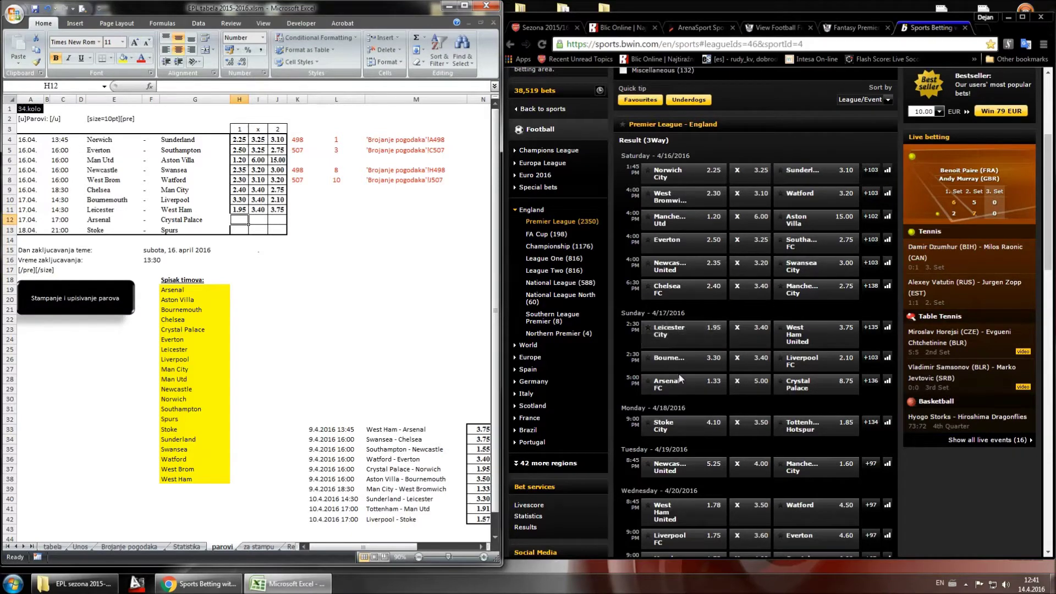
Step: Enter the Arsenal–Crystal Palace odds 1.33, 5.00 and 8.75 in cells H12 to J12
type("1.33")
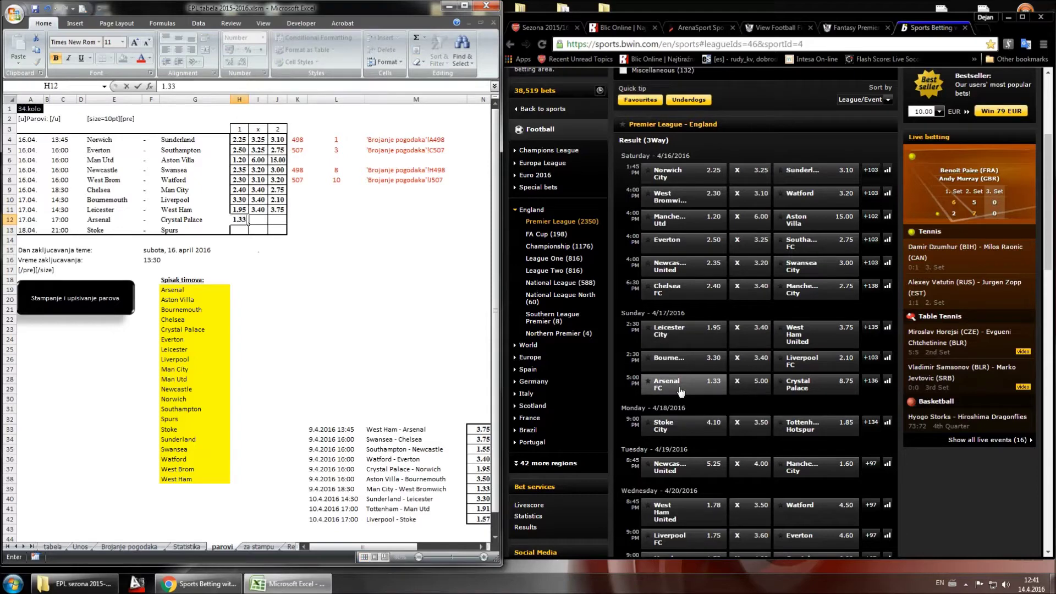
key("Tab")
type("5")
key("Tab")
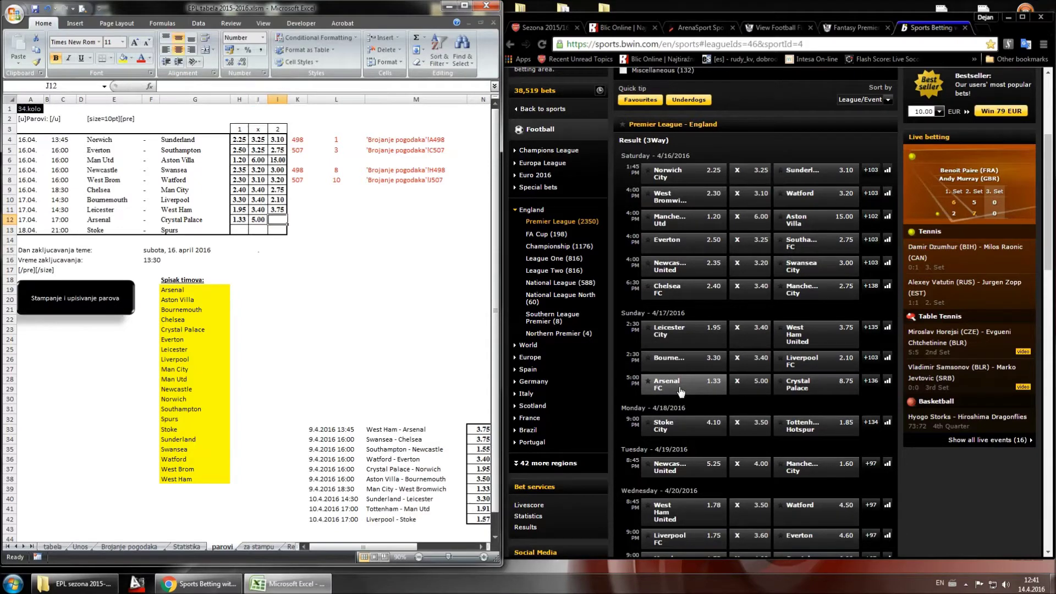
type("8.75")
key("Return")
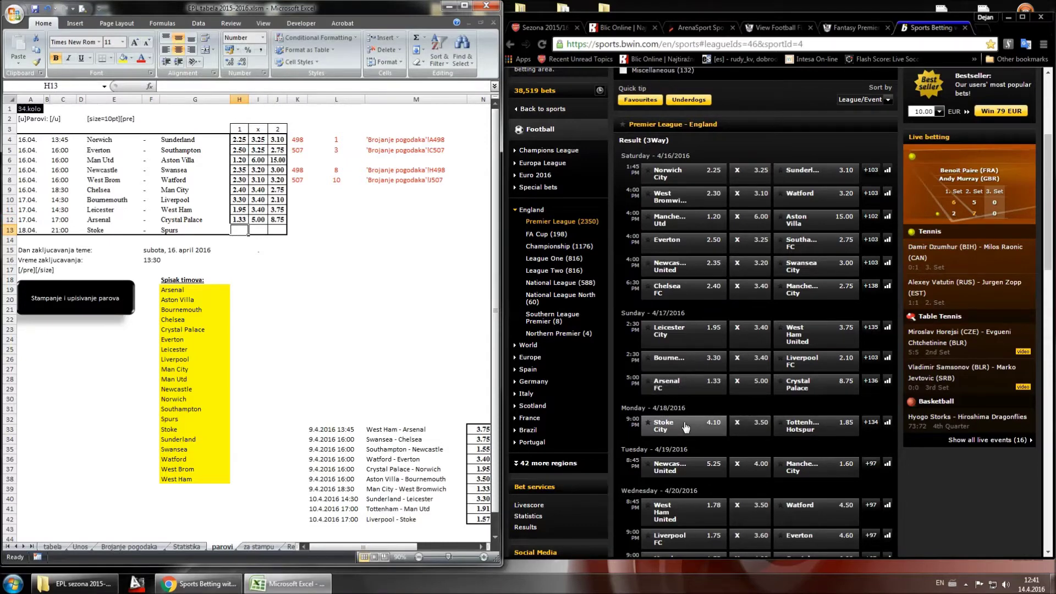
Step: Enter the Stoke–Spurs odds 4.10, 3.50 and 1.85 in cells H13 to J13
type("4.10")
key("Tab")
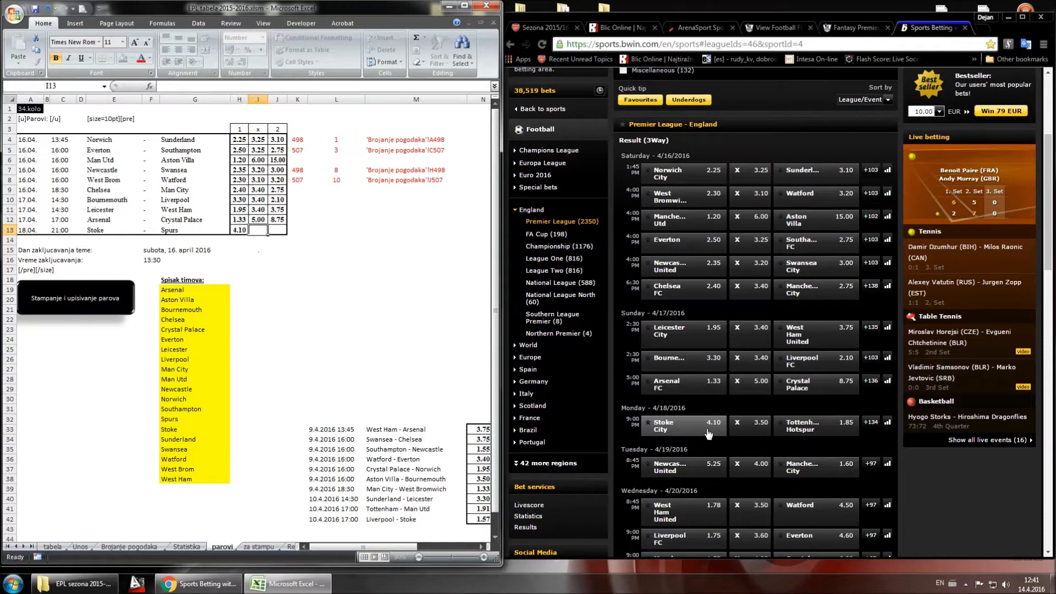
type("3.5")
key("Tab")
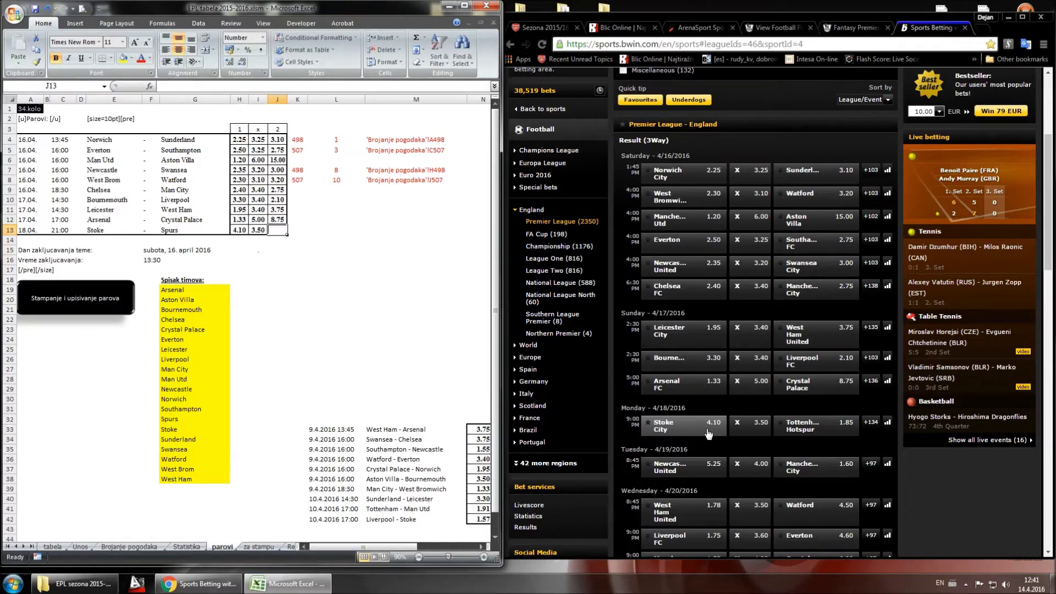
type("1.85")
key("Return")
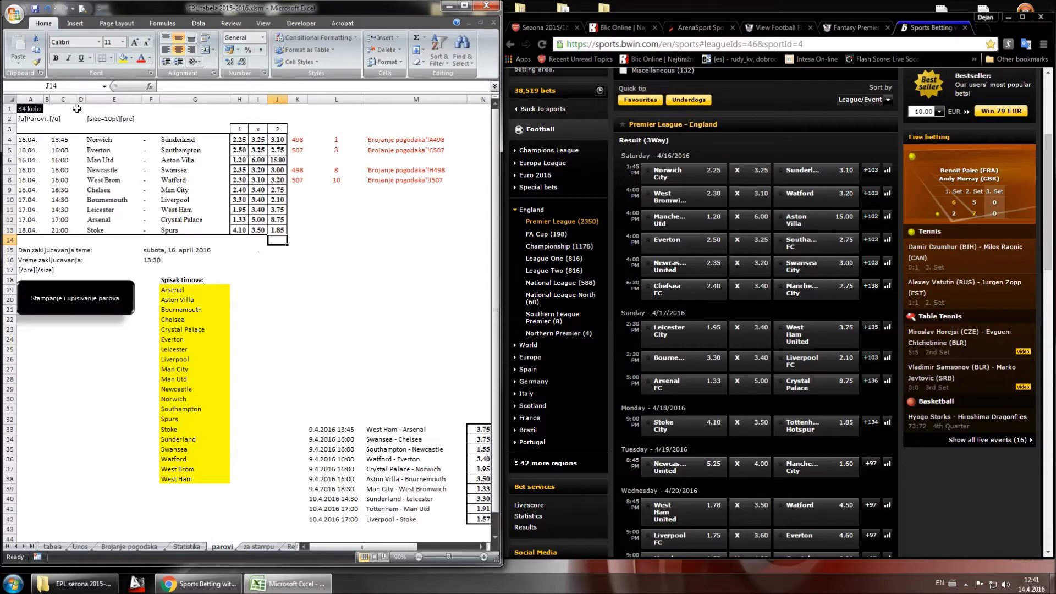
Step: Check the topic locking date and locking time cells below the fixture table
left_click(148, 250)
left_click(149, 268)
left_click(150, 261)
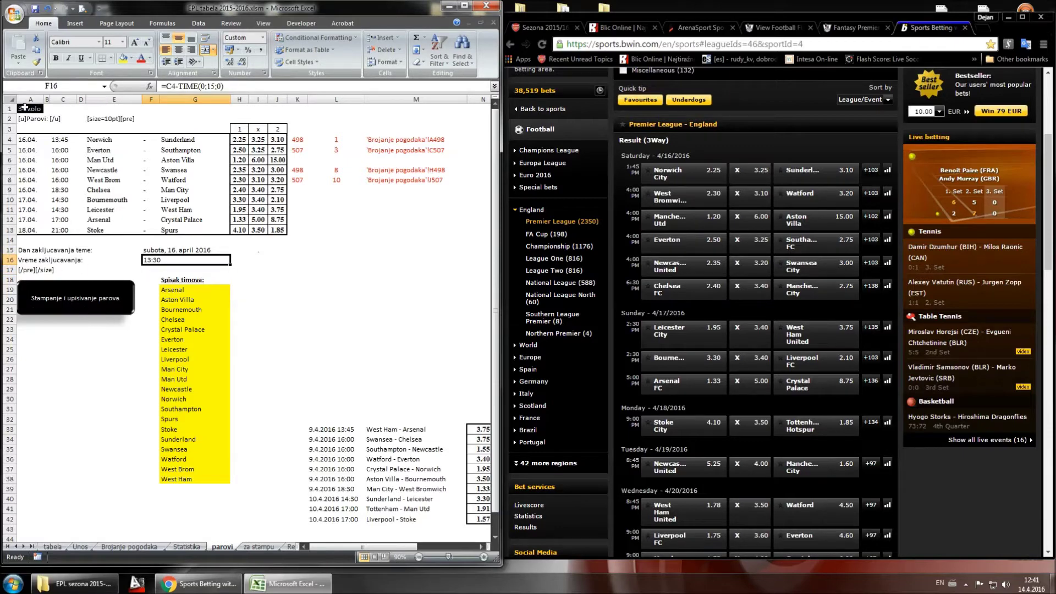
Step: Export the pairs with the Stampanje i upisivanje parova macro, check the season folder's files and replace the existing EPL 34.kolo .prn
left_click(64, 299)
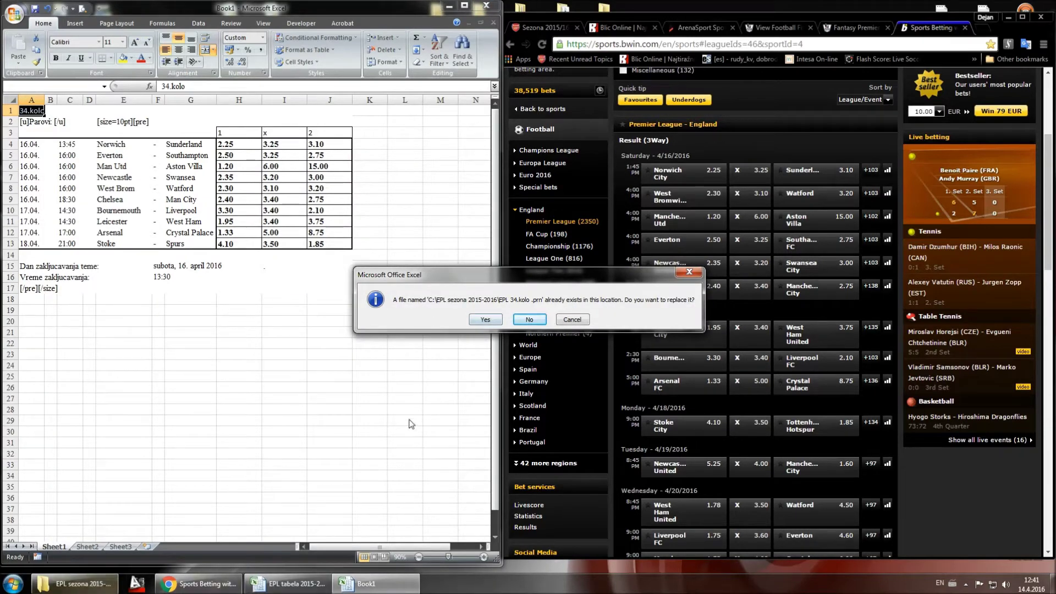
left_click(95, 587)
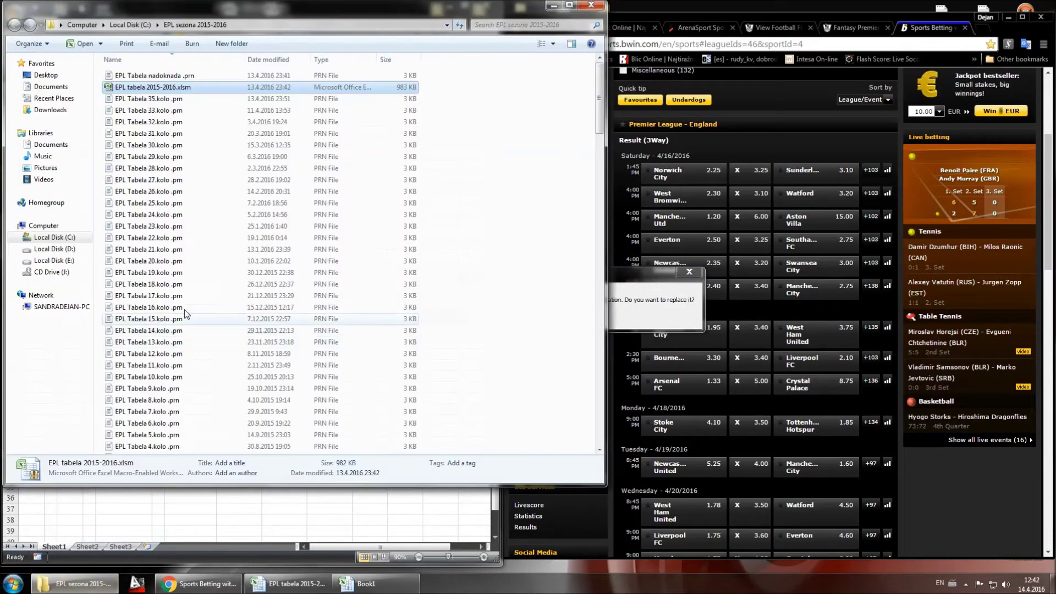
scroll(180, 331, "down", 3)
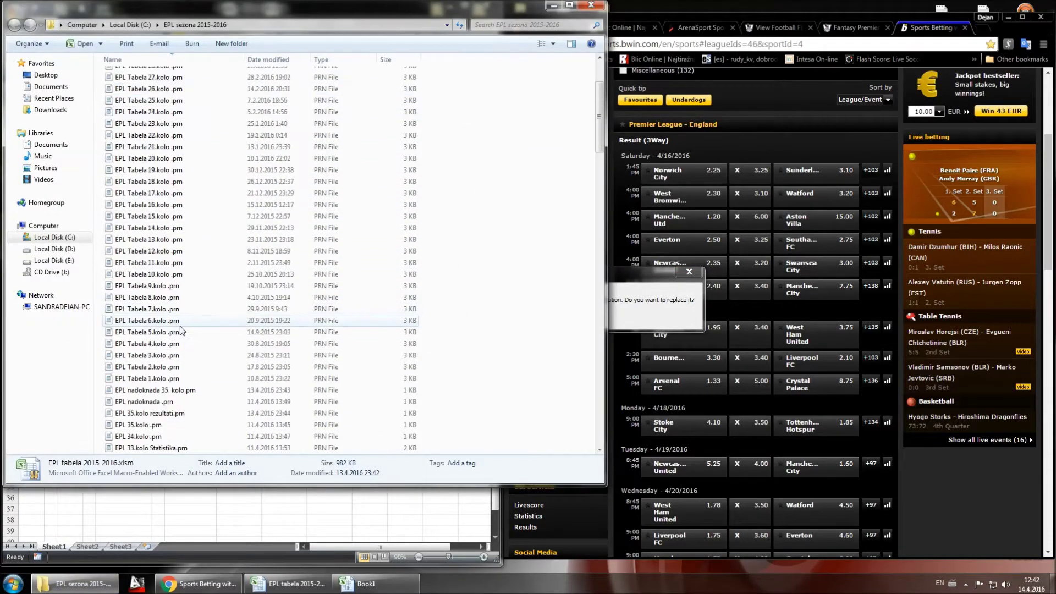
scroll(346, 114, "up", 3)
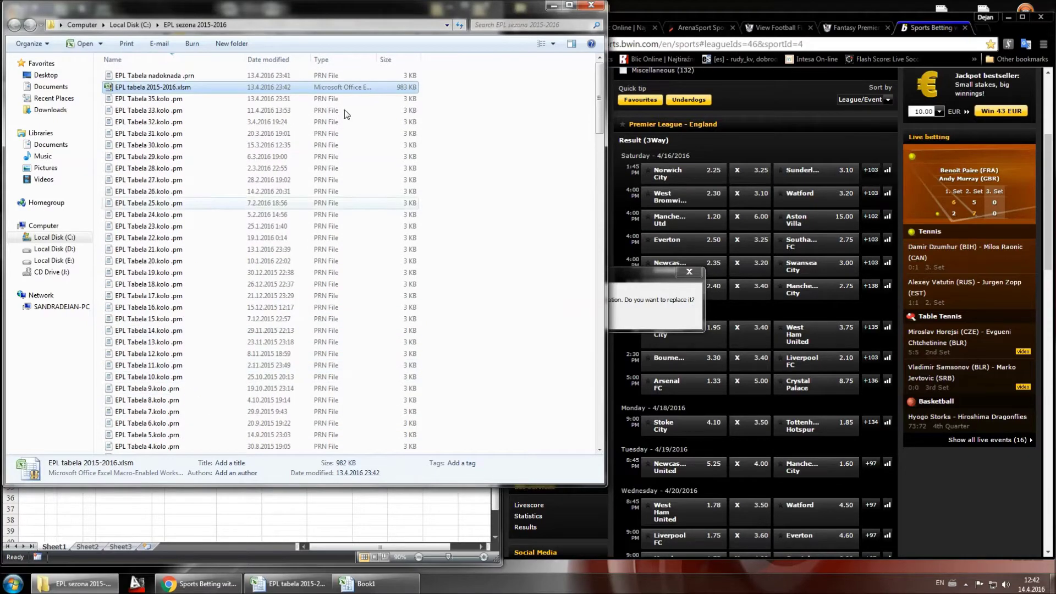
left_click(553, 6)
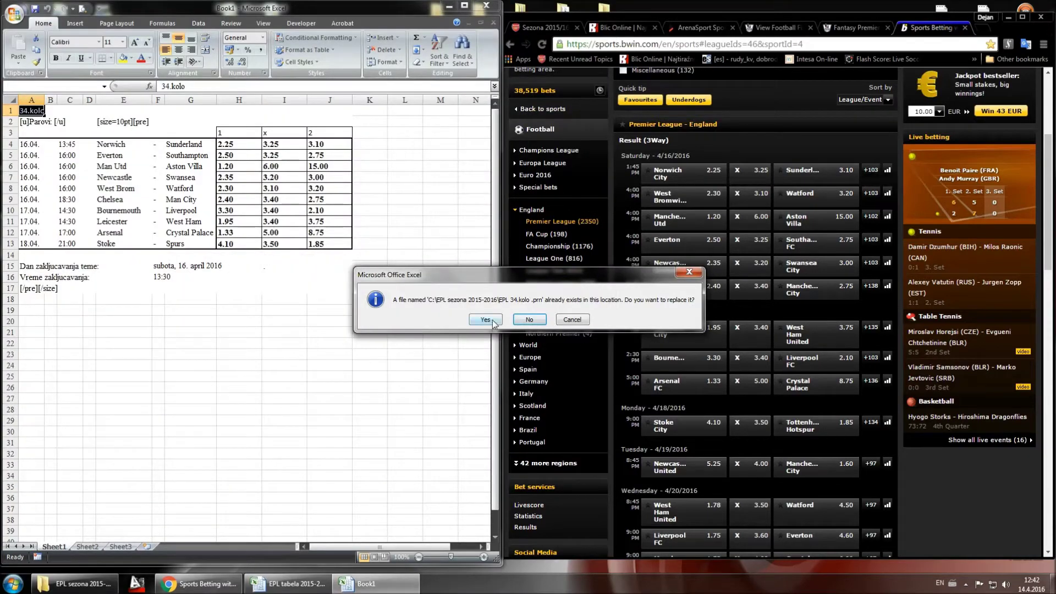
left_click(485, 320)
Step: Widen columns E and G in the exported EPL 34.kolo sheet, close that file and return to the parovi sheet
left_click_drag(152, 103, 156, 103)
left_click_drag(222, 102, 240, 102)
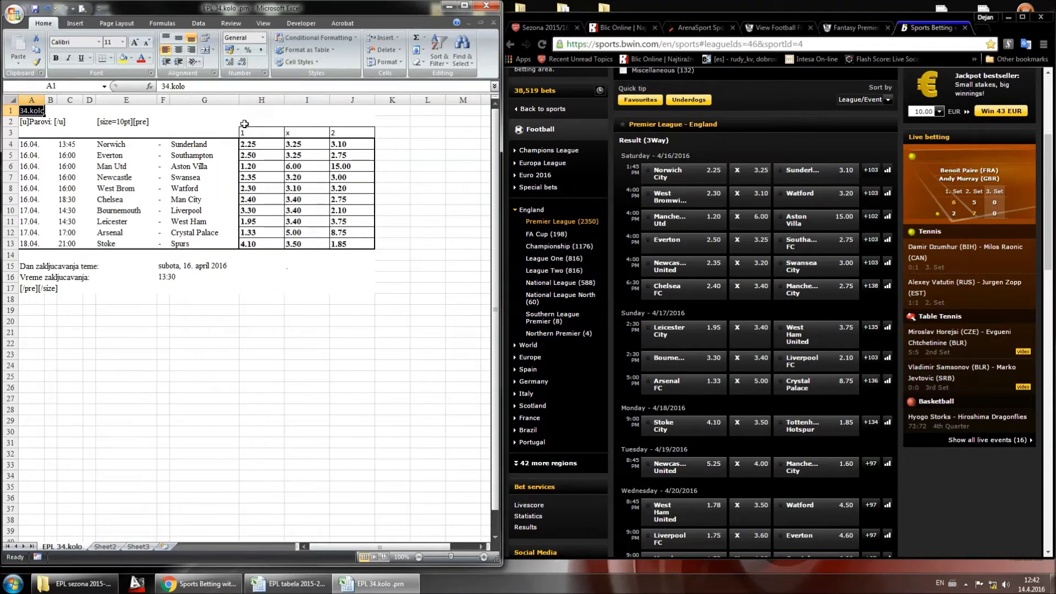
left_click(486, 6)
left_click(484, 322)
left_click(484, 332)
left_click(362, 398)
left_click(762, 29)
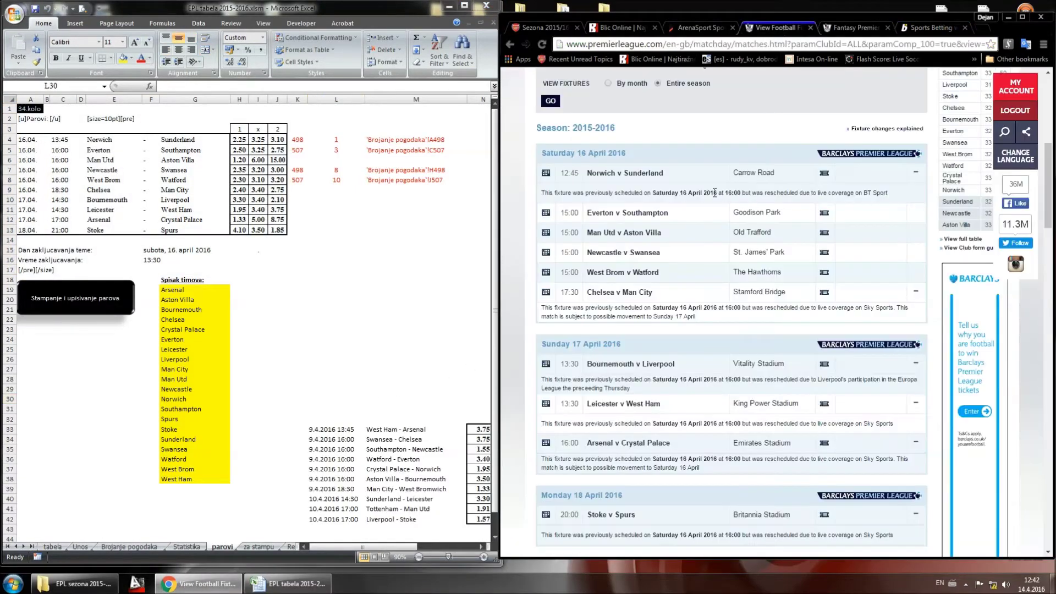
key("ctrl+Tab")
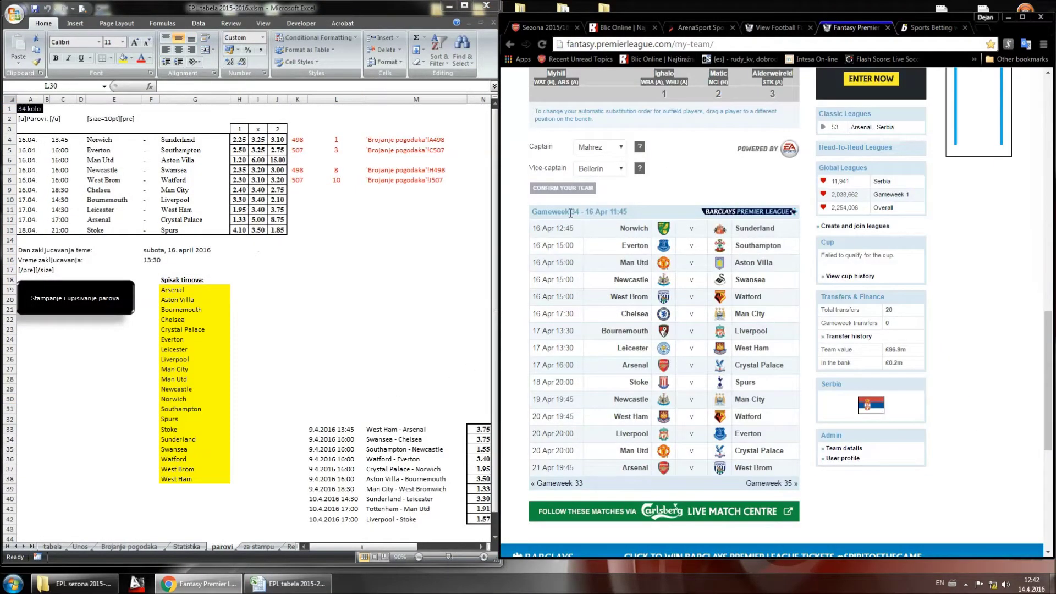
left_click(85, 548)
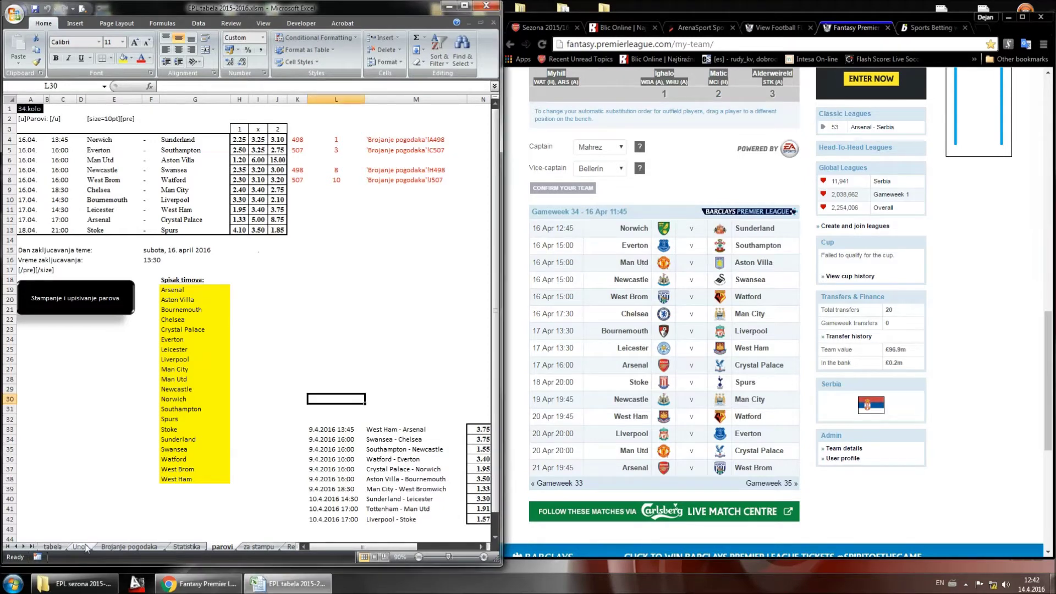
left_click(104, 112)
left_click(114, 112)
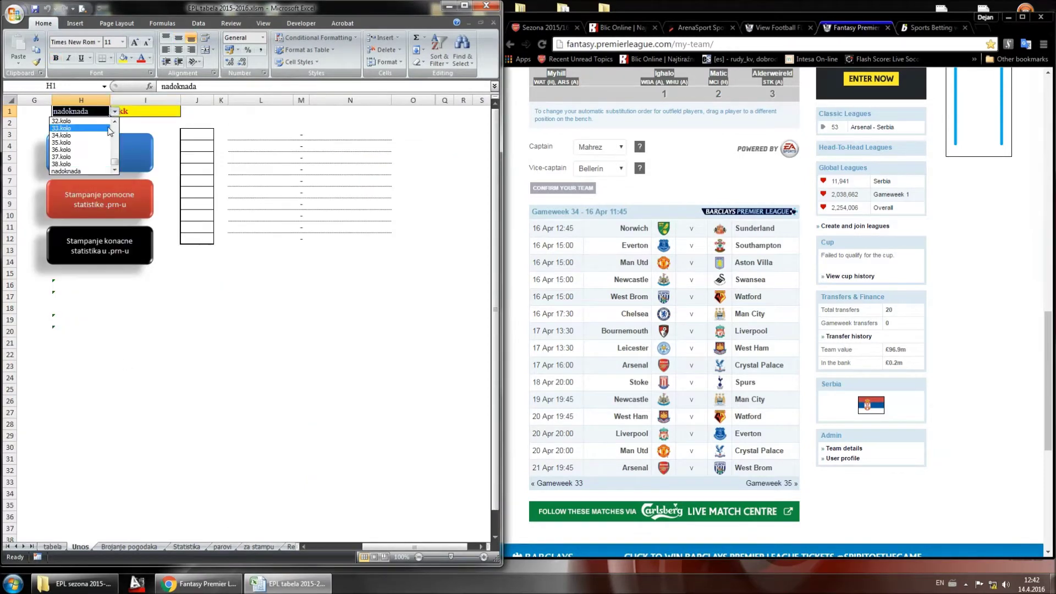
left_click(77, 132)
left_click(134, 118)
left_click(135, 112)
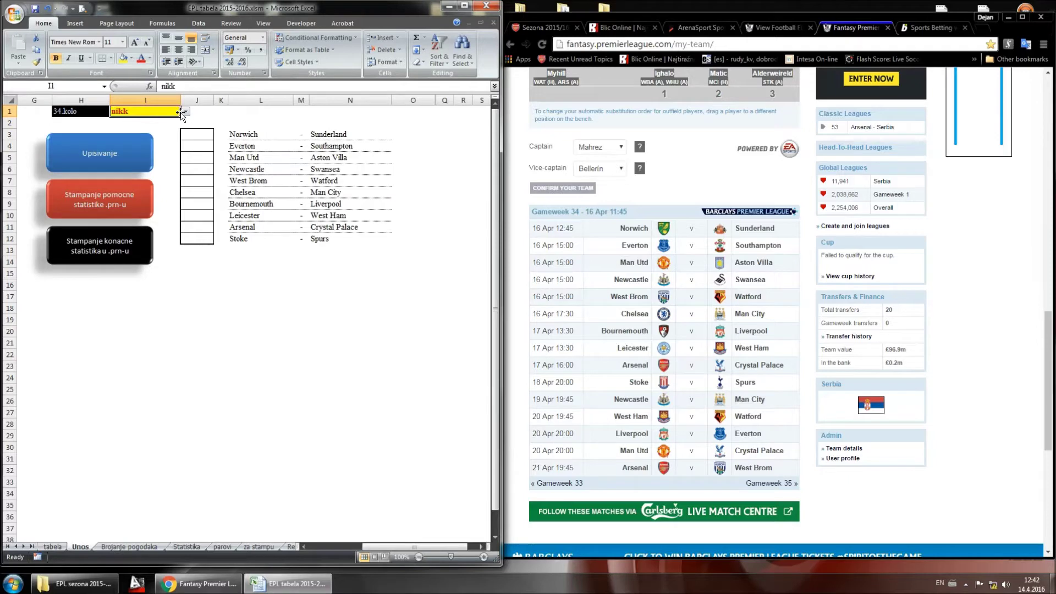
left_click(186, 111)
left_click(165, 136)
Step: Enter the tips x, x, 1, 1 and x in J3 to J7 for the matches Norwich–Sunderland through West Brom–Watford
left_click(207, 135)
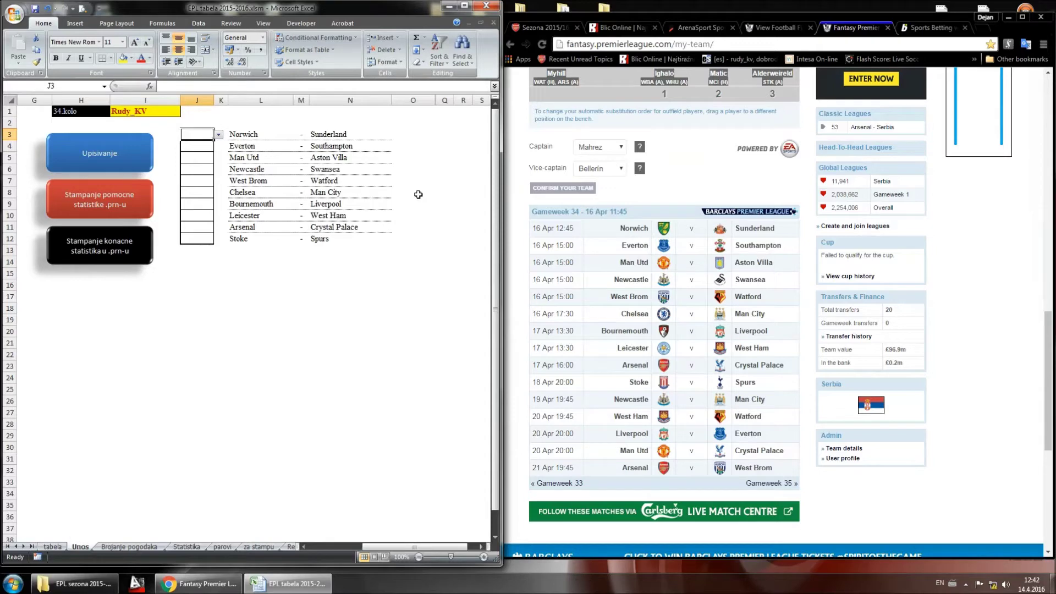
type("x")
key("Return")
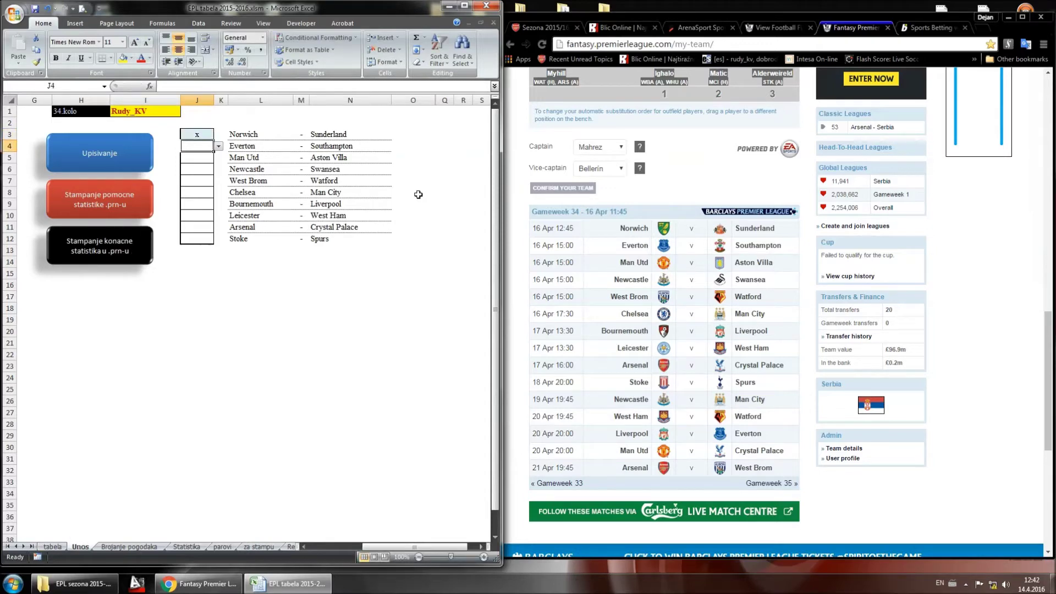
type("x")
key("Return")
type("1")
key("Return")
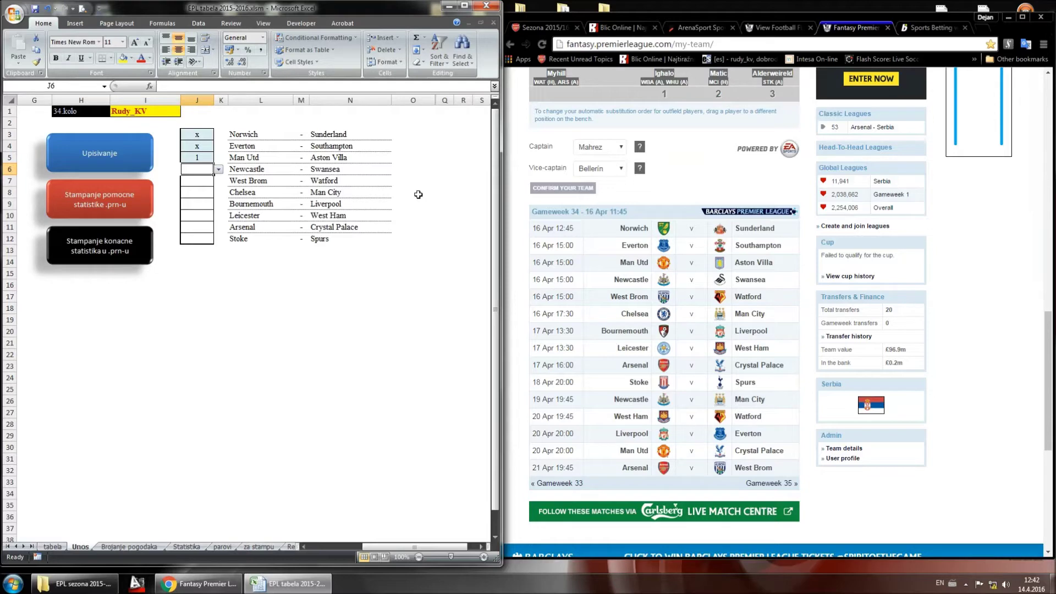
type("1")
key("Return")
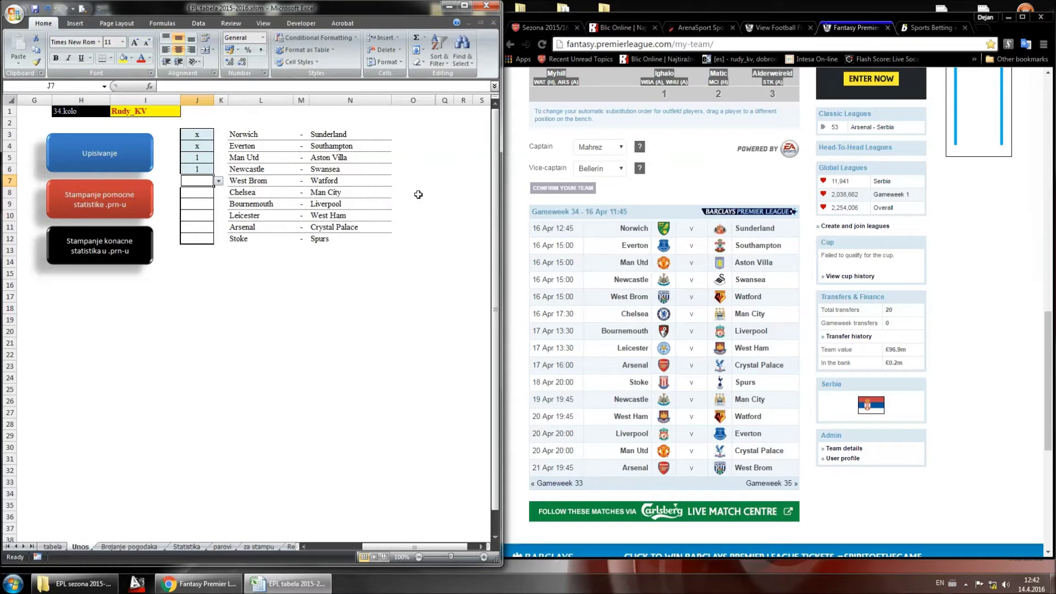
type("x")
key("Return")
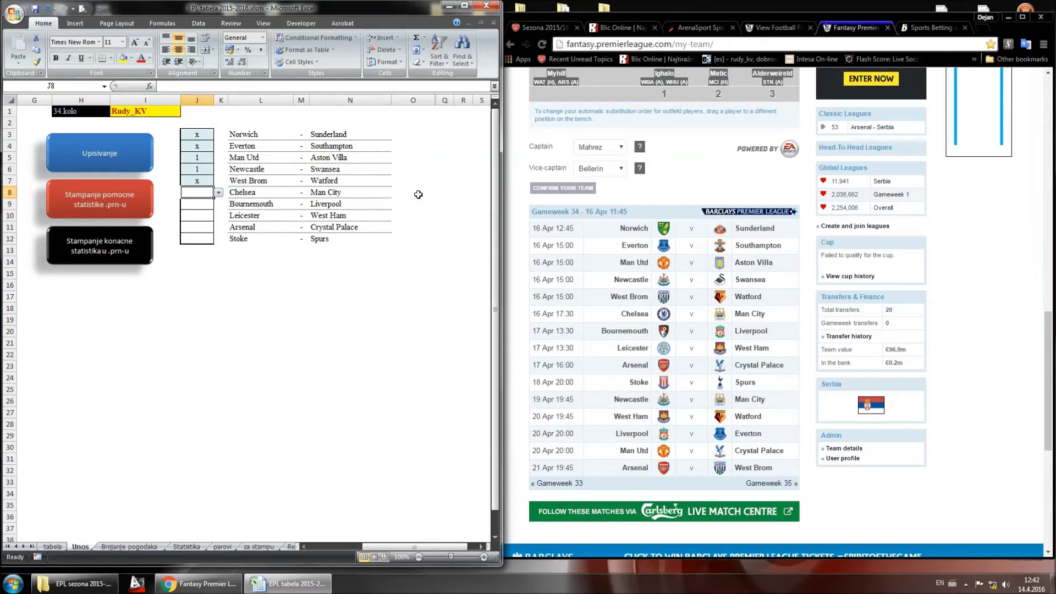
Step: Enter the tips x, 2, 1, 1 and 2 in J8 to J12 and record the forecast with the Upisivanje macro
type("x")
key("Return")
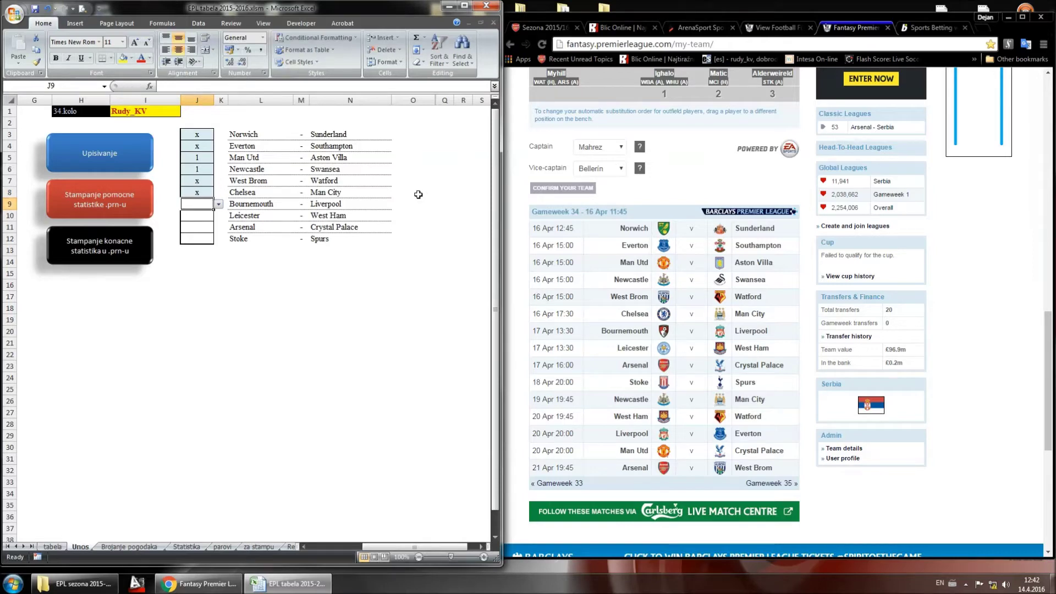
type("2")
key("Return")
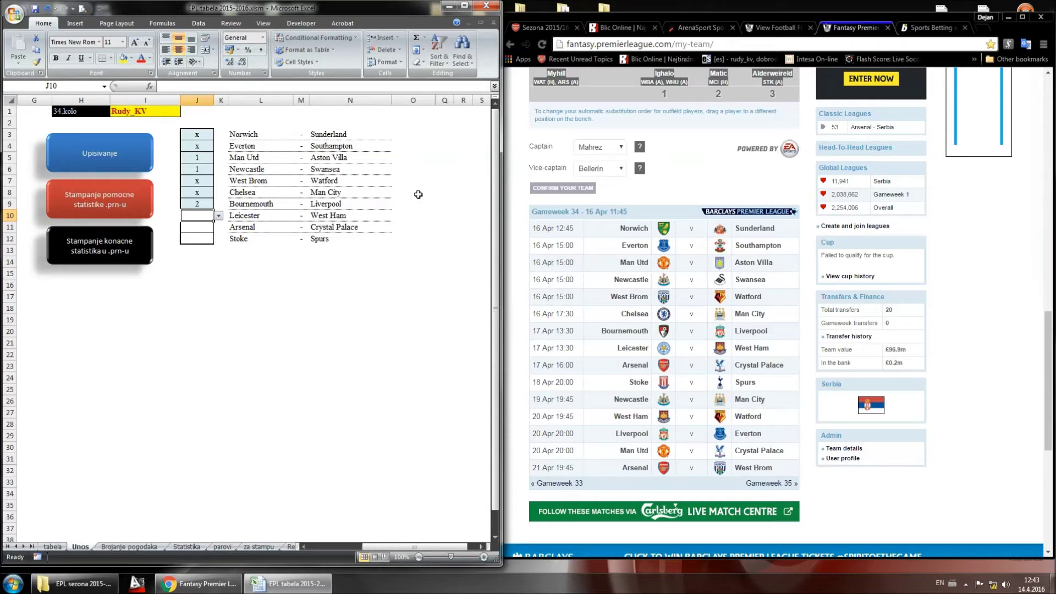
type("1")
key("Return")
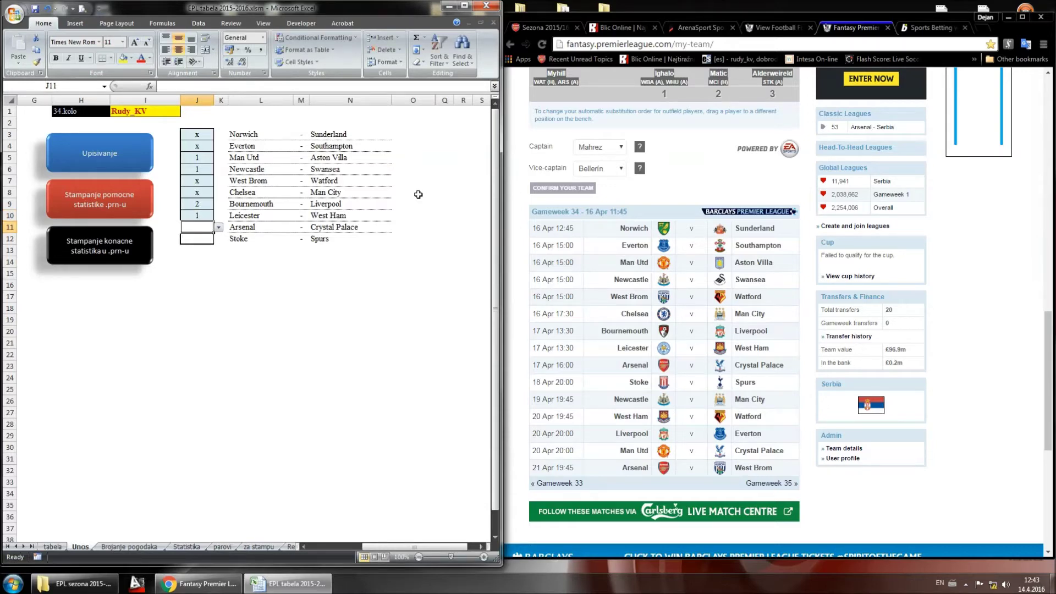
type("1")
key("Return")
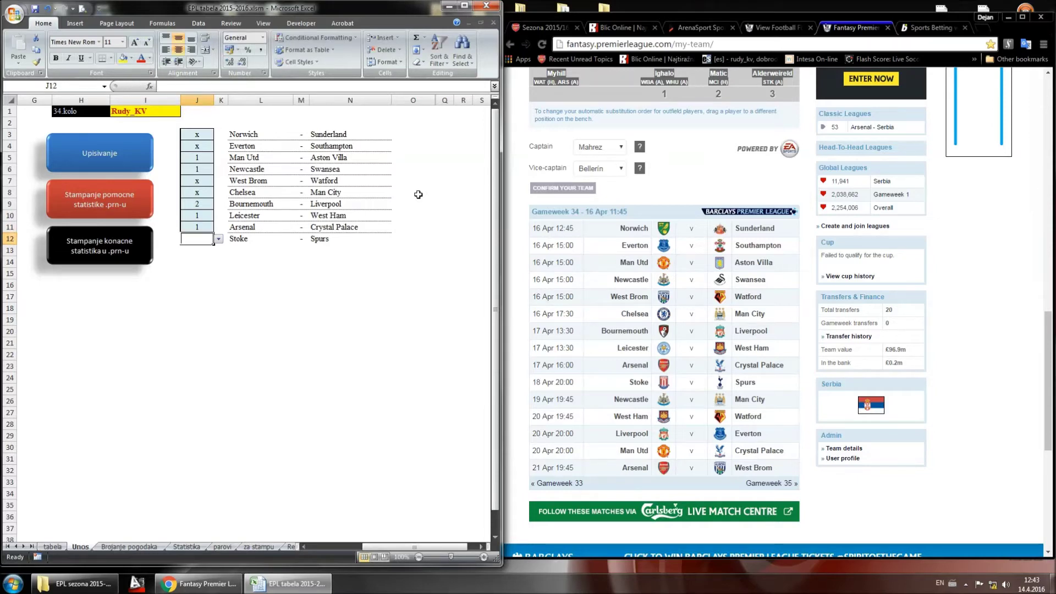
type("2")
key("Return")
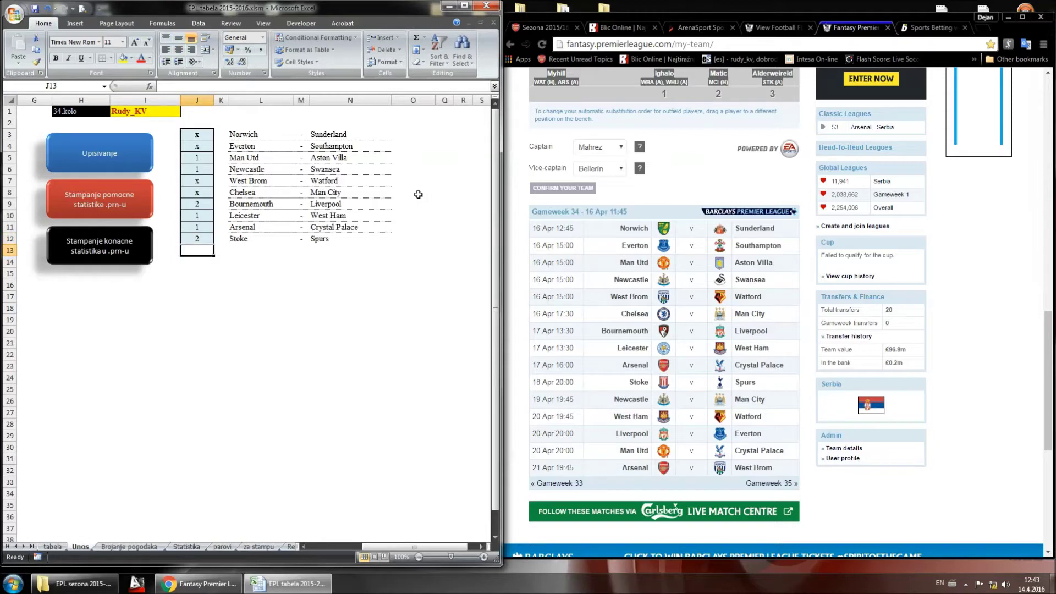
left_click(109, 161)
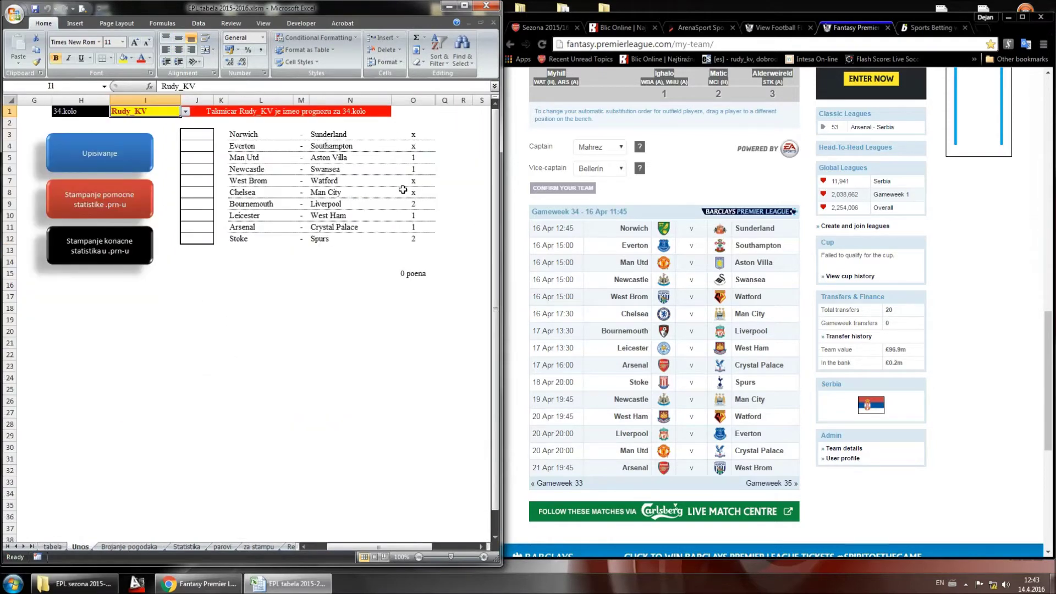
Step: Check the round 34 fixtures, odds and recorded tips on the Brojanje pogodaka sheet with the workbook window maximized
left_click(117, 548)
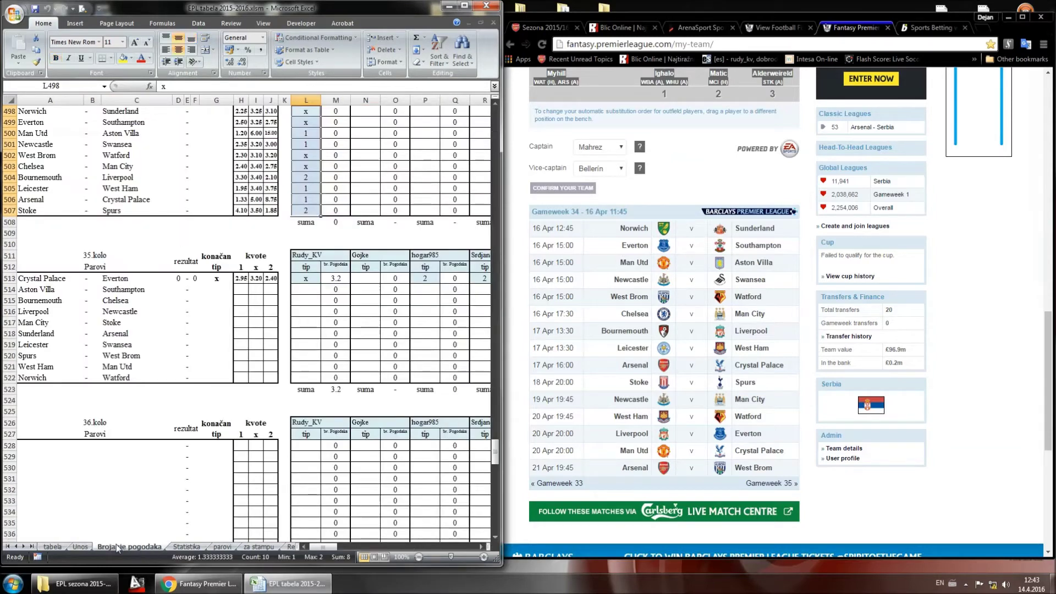
scroll(199, 266, "up", 1)
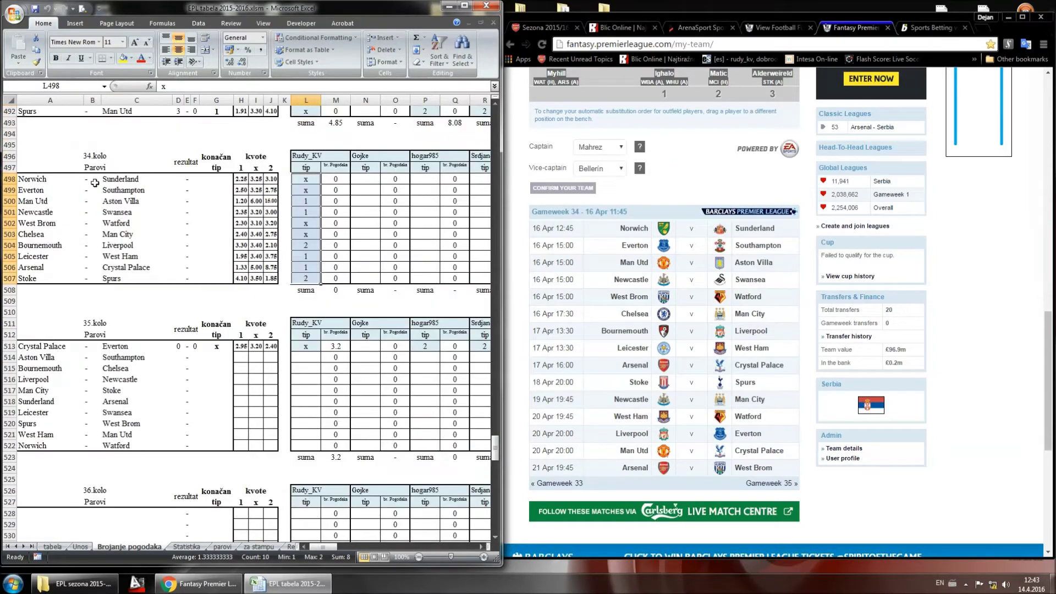
left_click_drag(35, 176, 272, 278)
left_click(465, 5)
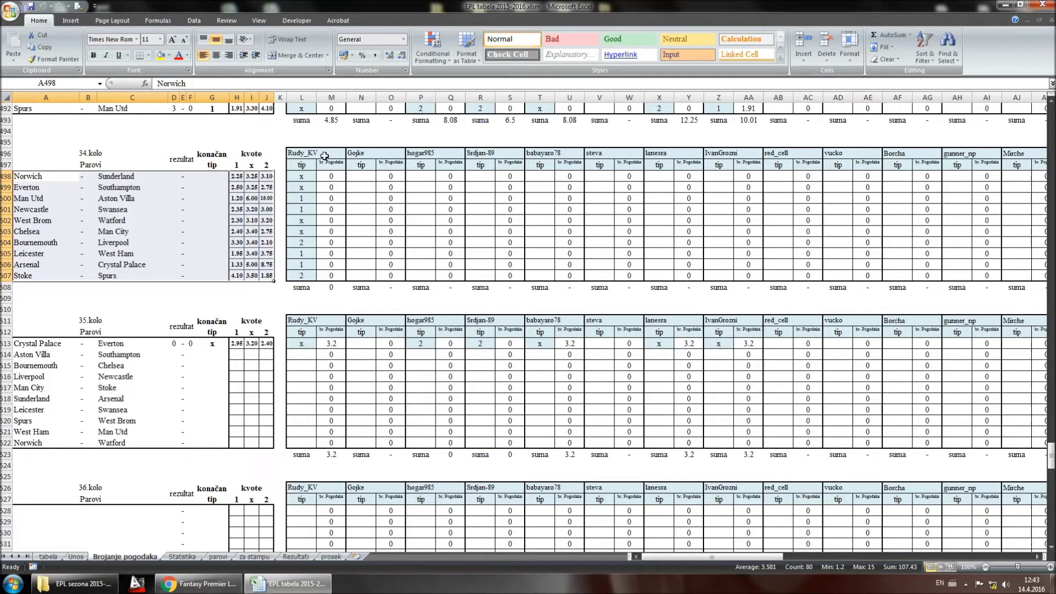
left_click_drag(311, 175, 301, 273)
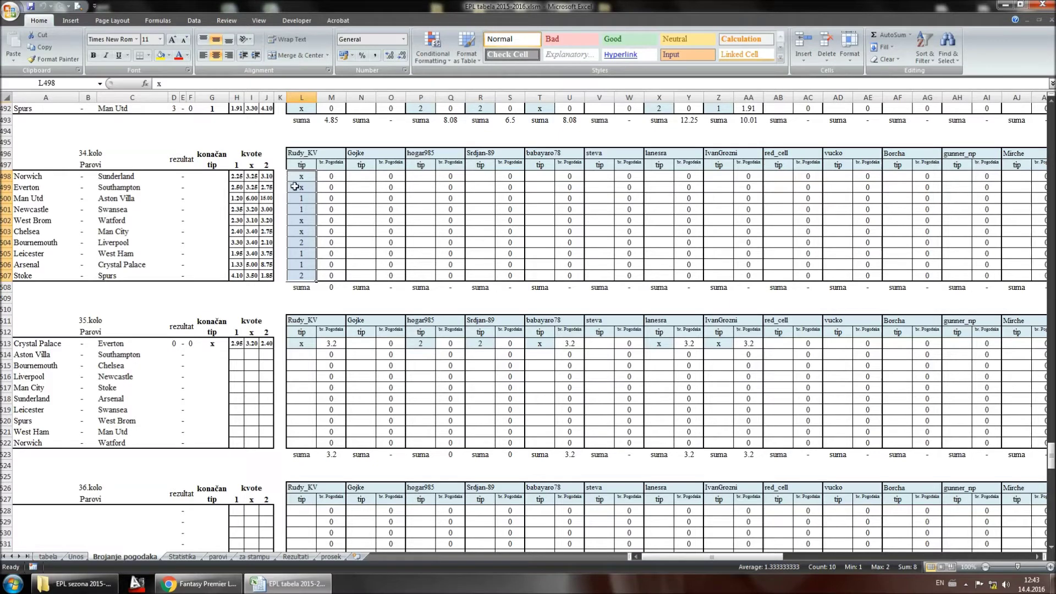
Step: Enter a trial 0–0 result for Norwich–Sunderland in D498 and F498
left_click(174, 176)
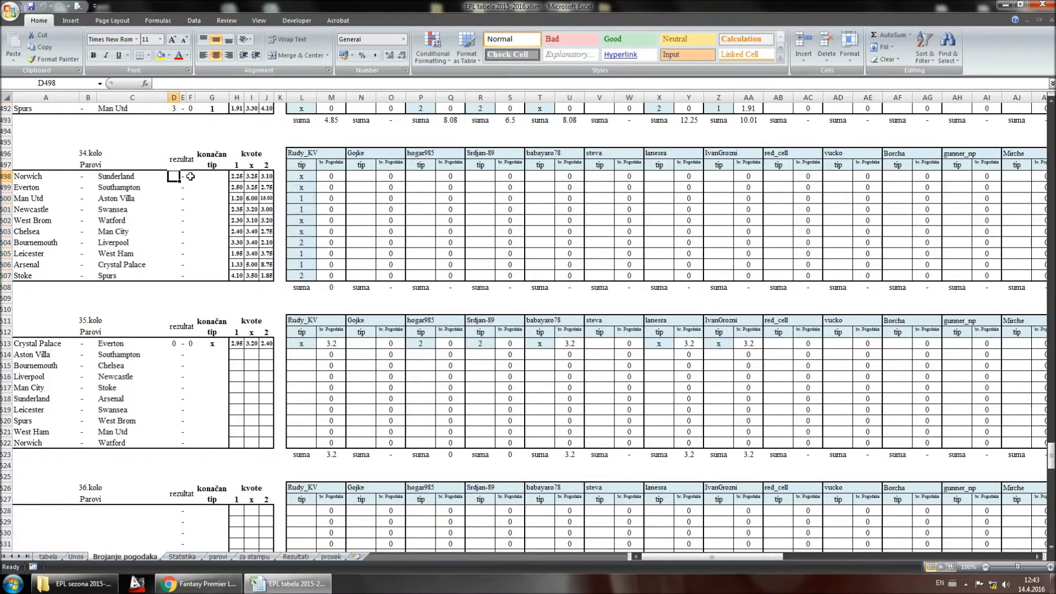
left_click(163, 175)
left_click(175, 176)
type("0")
key("Right")
key("Right")
type("0")
key("Return")
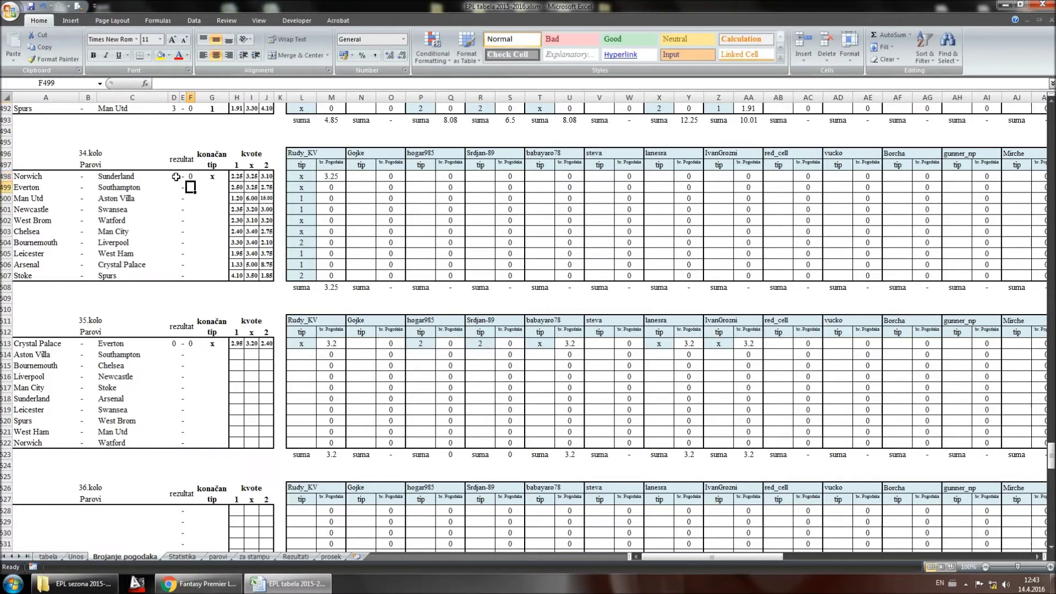
Step: Change Norwich's score in D498 to 1 to test the points calculation
left_click(173, 176)
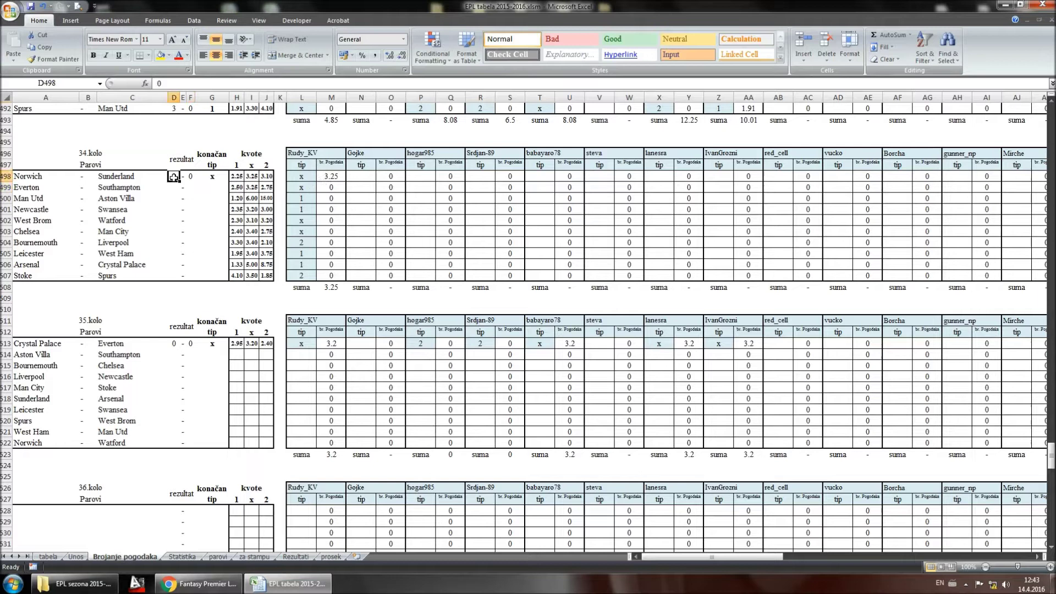
type("1")
key("Right")
key("Right")
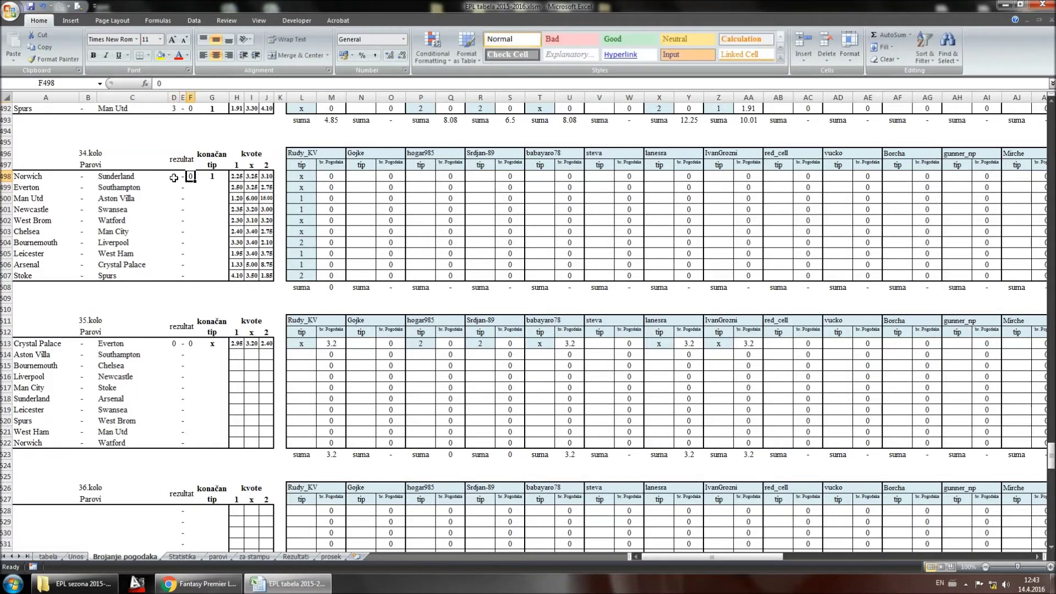
Step: Clear the trial Norwich–Sunderland result from row 498
left_click(173, 176)
key("Delete")
key("Right")
key("Right")
Step: Copy the round 34 fixtures, odds and tips in A498:L507 and paste them at A1 of a new blank workbook
left_click_drag(31, 175, 301, 275)
right_click(297, 272)
left_click(322, 290)
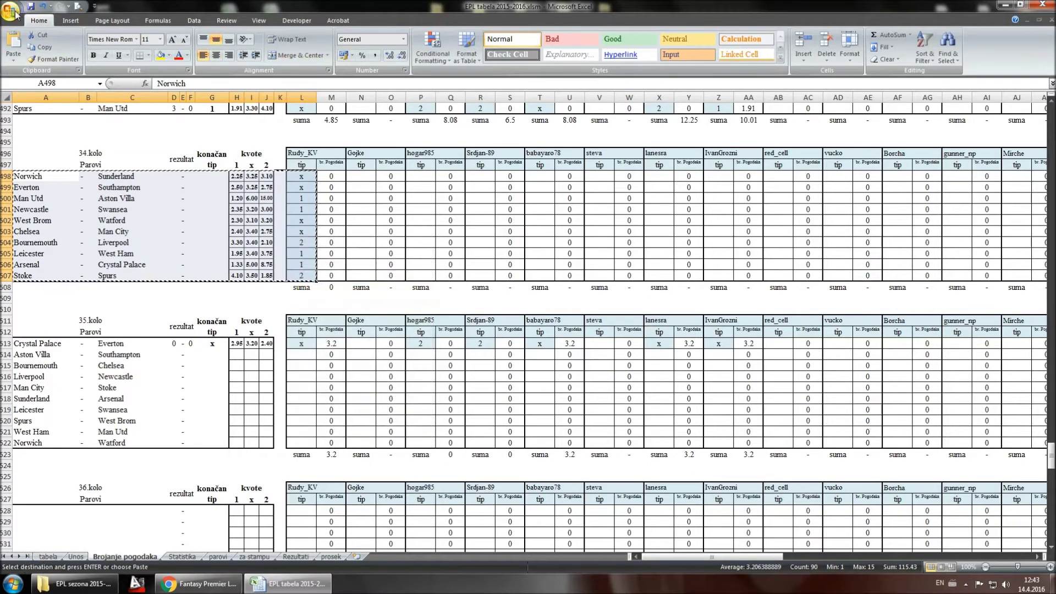
left_click(10, 10)
left_click(36, 36)
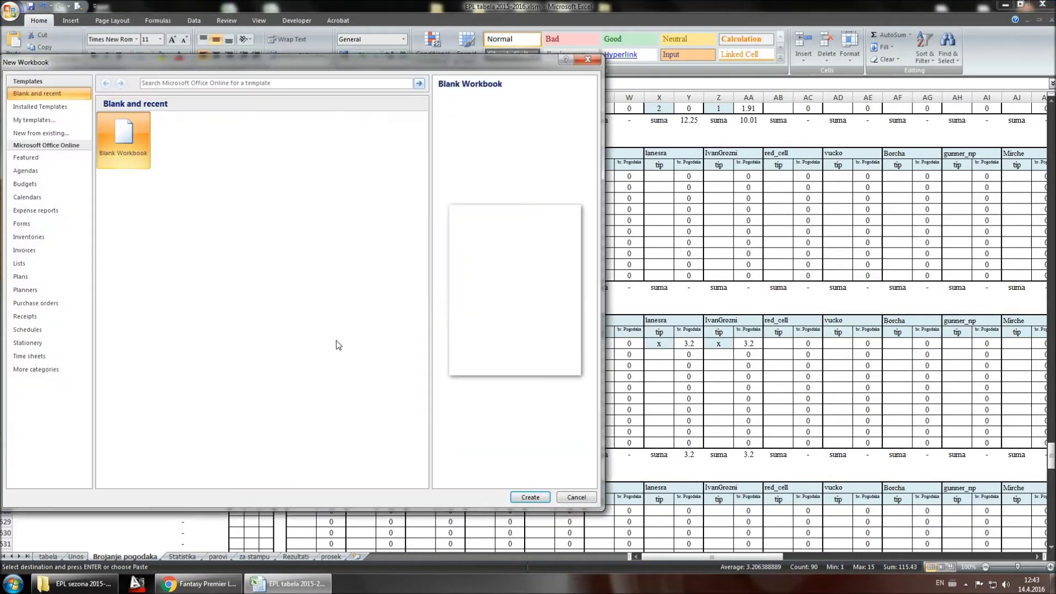
left_click(530, 497)
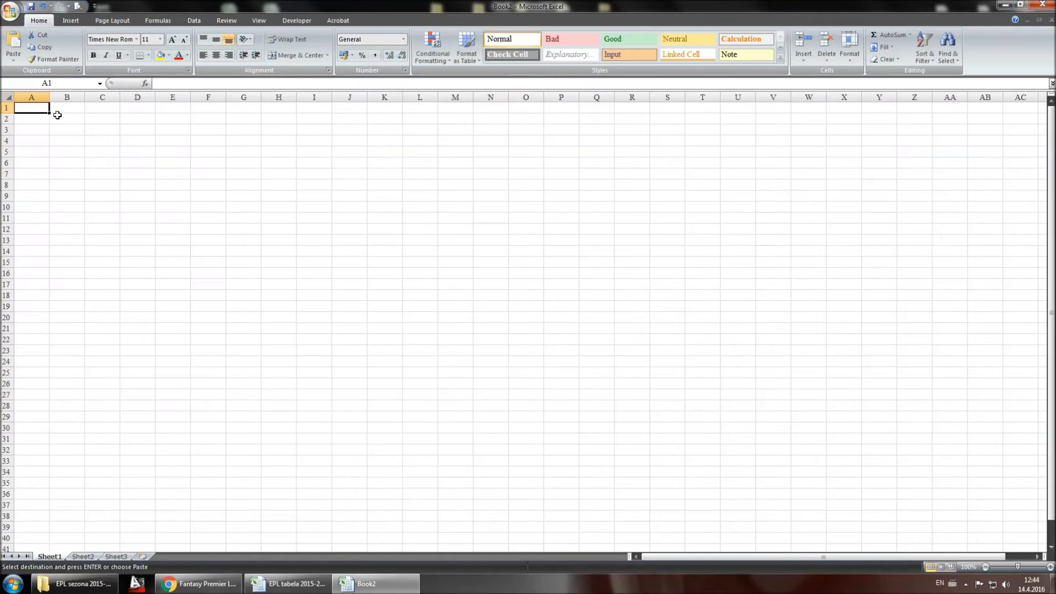
right_click(37, 111)
left_click(63, 140)
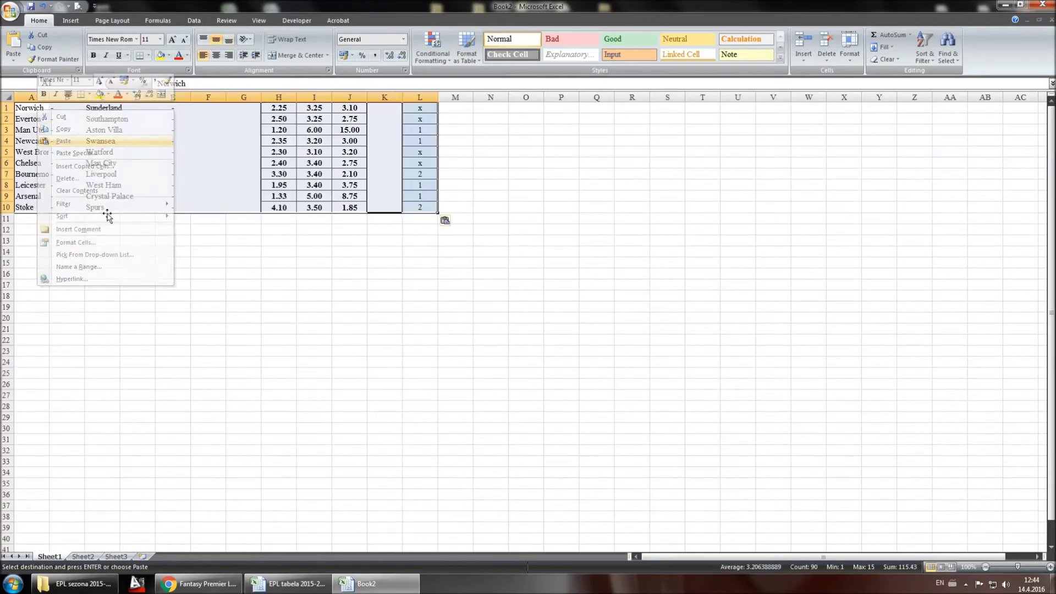
Step: Delete columns D to J with the results and odds, and adjust the widths of the remaining columns
left_click_drag(50, 98, 383, 97)
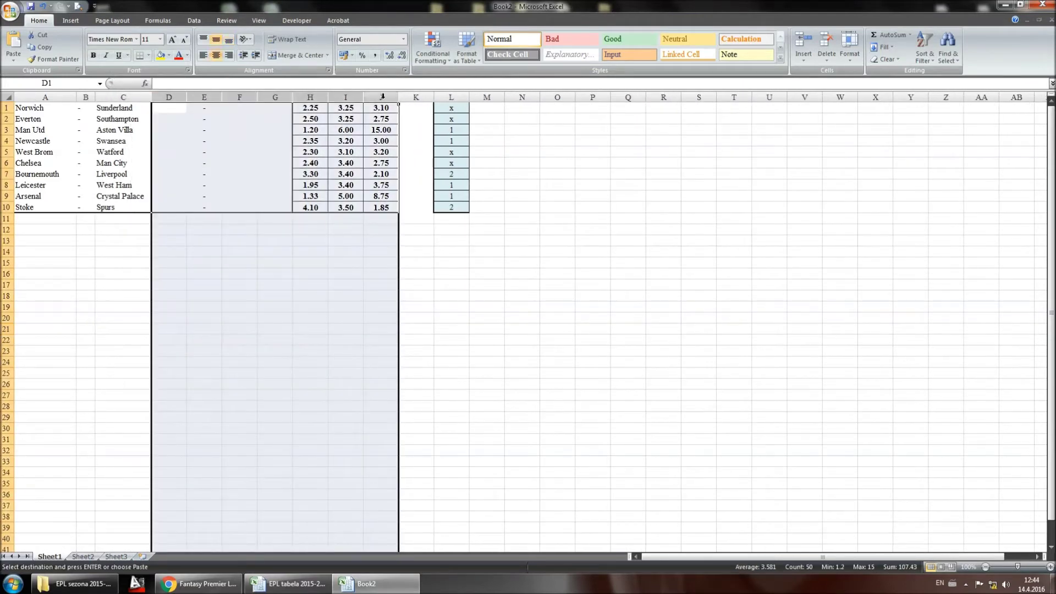
right_click(382, 97)
left_click(423, 168)
left_click(388, 317)
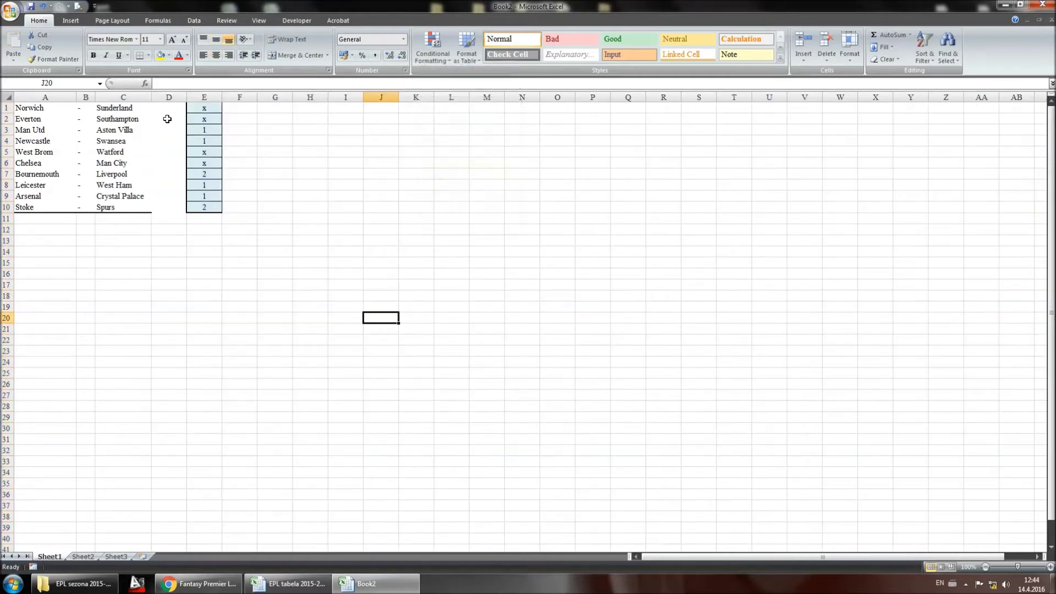
left_click_drag(161, 97, 190, 96)
Step: Save the workbook as the space-delimited file Book2.prn in the EPL sezona 2015-2016 folder, replacing the existing file, and close it
left_click(7, 14)
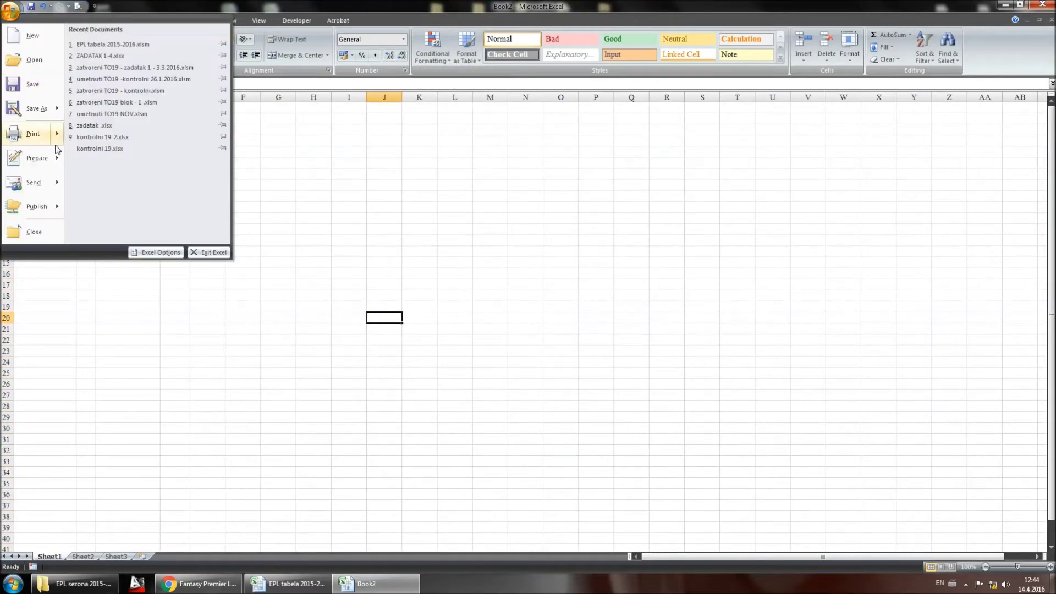
left_click(34, 113)
left_click(224, 237)
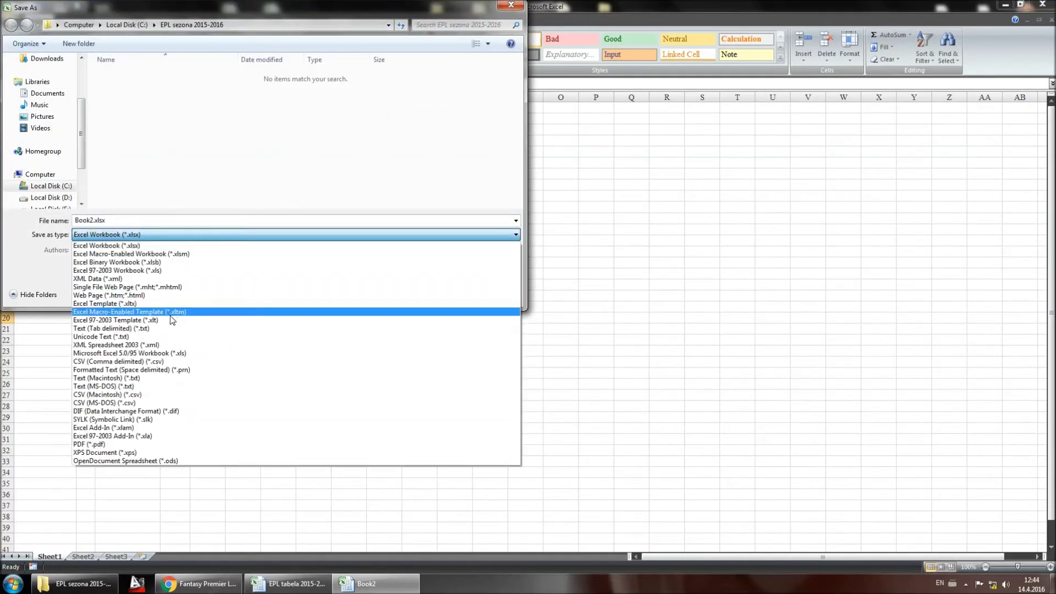
left_click(149, 370)
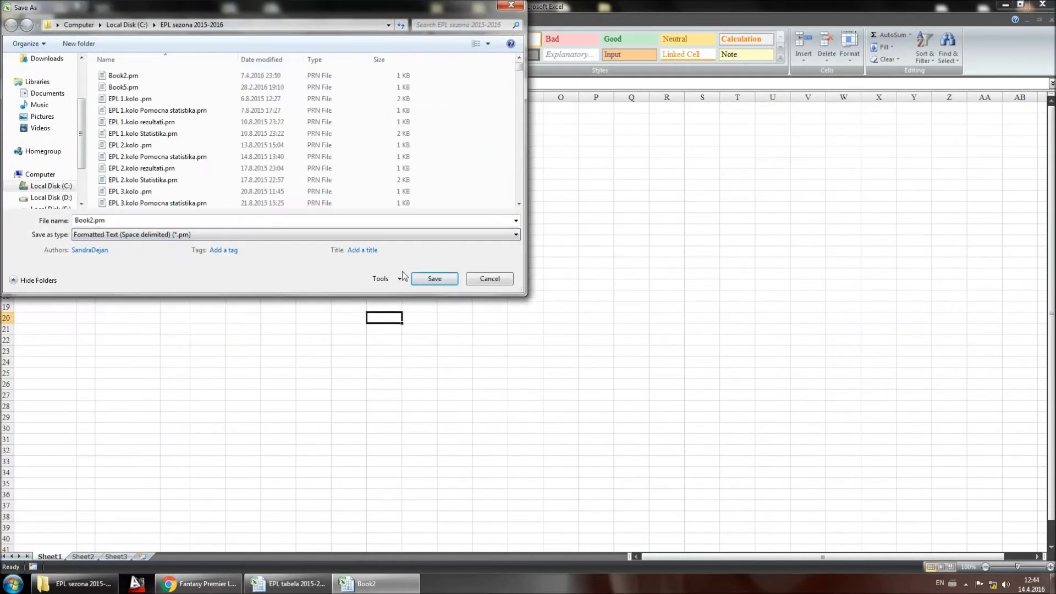
left_click(434, 279)
left_click(559, 294)
left_click(496, 330)
key("ctrl+w")
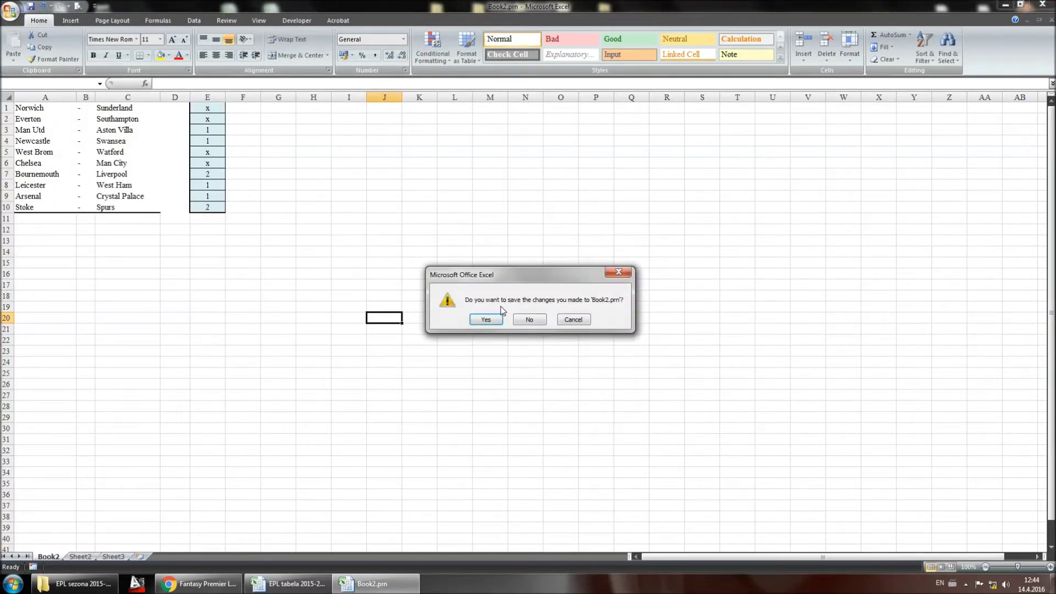
left_click(487, 319)
left_click(484, 328)
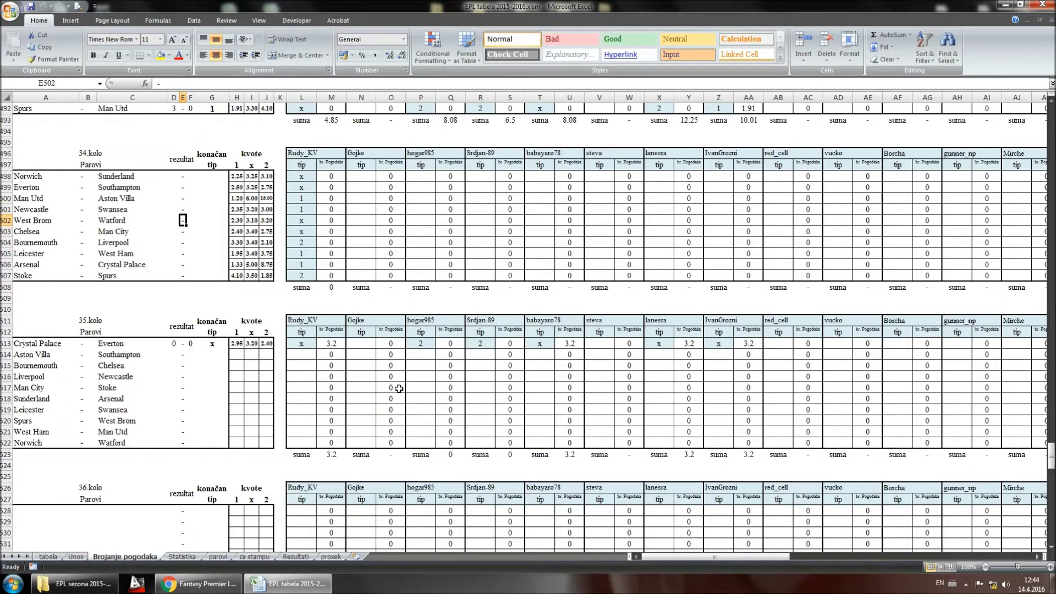
Step: Open EPL 34.kolo .prn from the EPL sezona 2015-2016 folder, align the odds headings with their columns and close the gap after 2016
left_click(1009, 4)
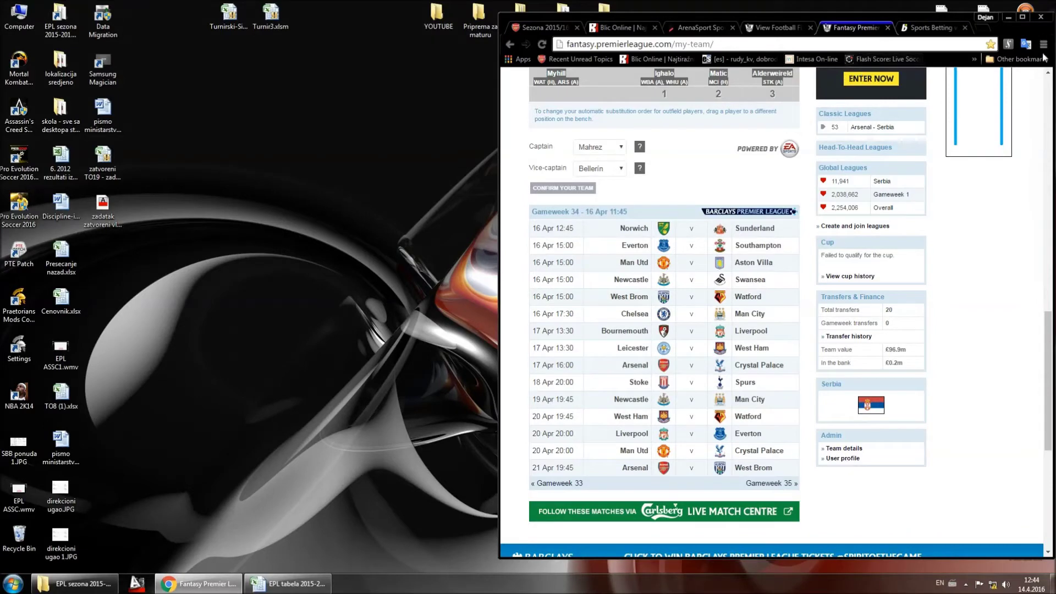
left_click(71, 584)
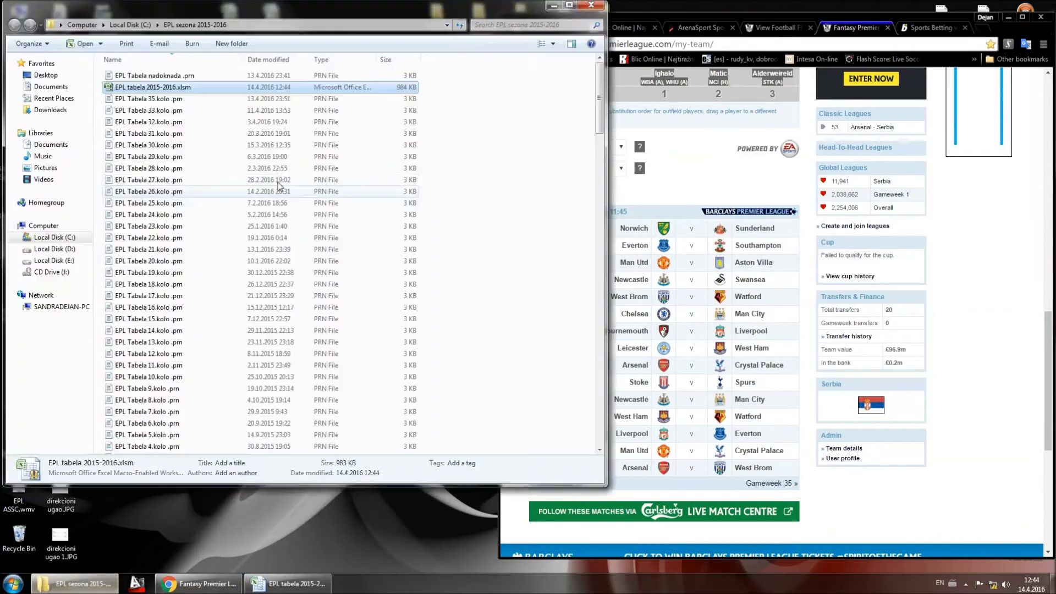
left_click(170, 389)
scroll(172, 401, "down", 6)
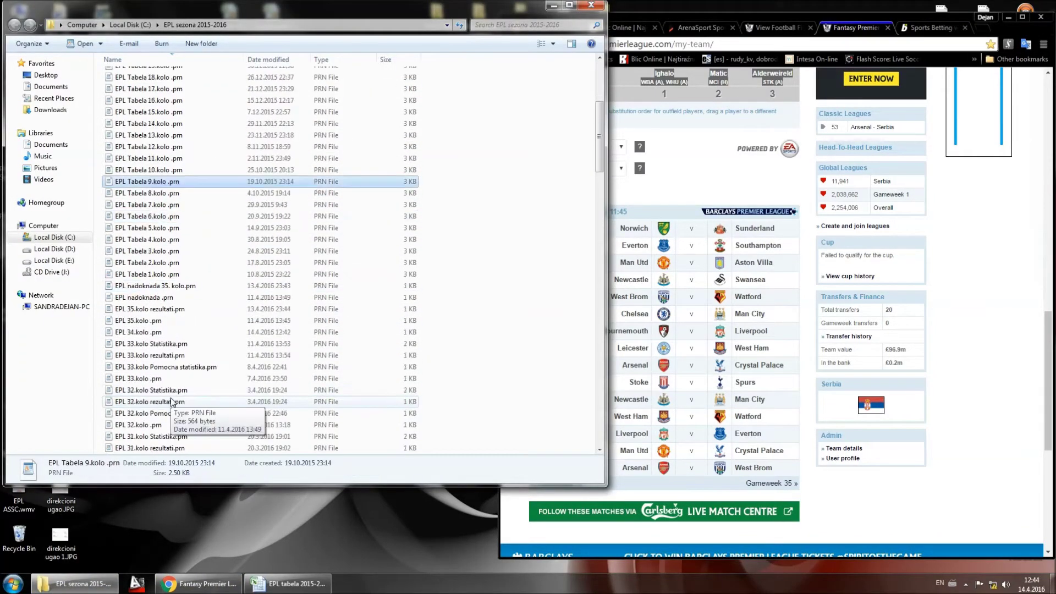
double_click(152, 334)
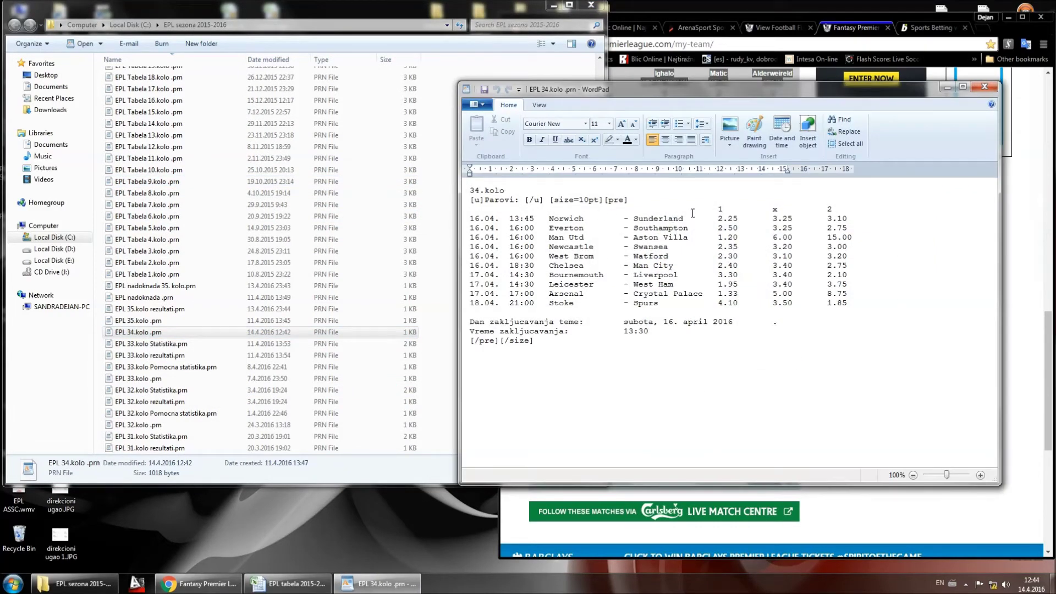
left_click(696, 210)
Step: Open Book2.prn from the EPL sezona 2015-2016 folder
left_click(74, 584)
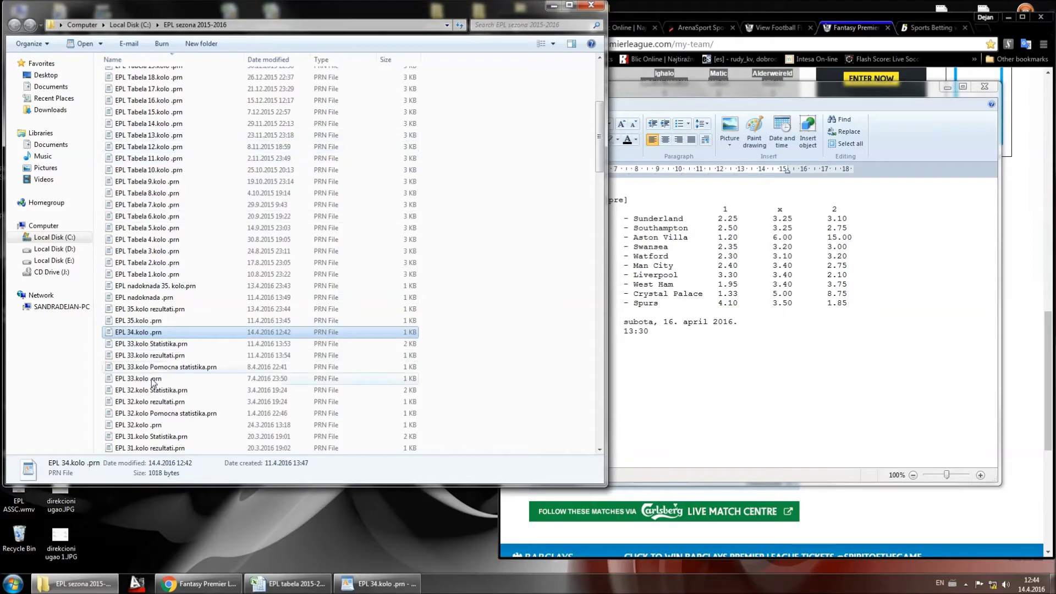
left_click(150, 402)
scroll(152, 418, "down", 20)
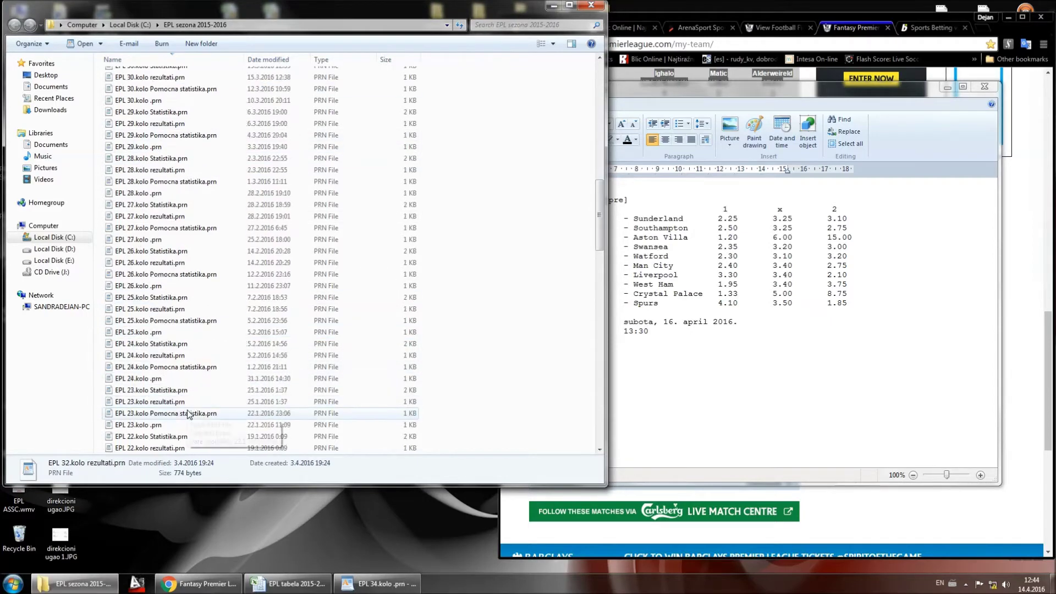
double_click(145, 447)
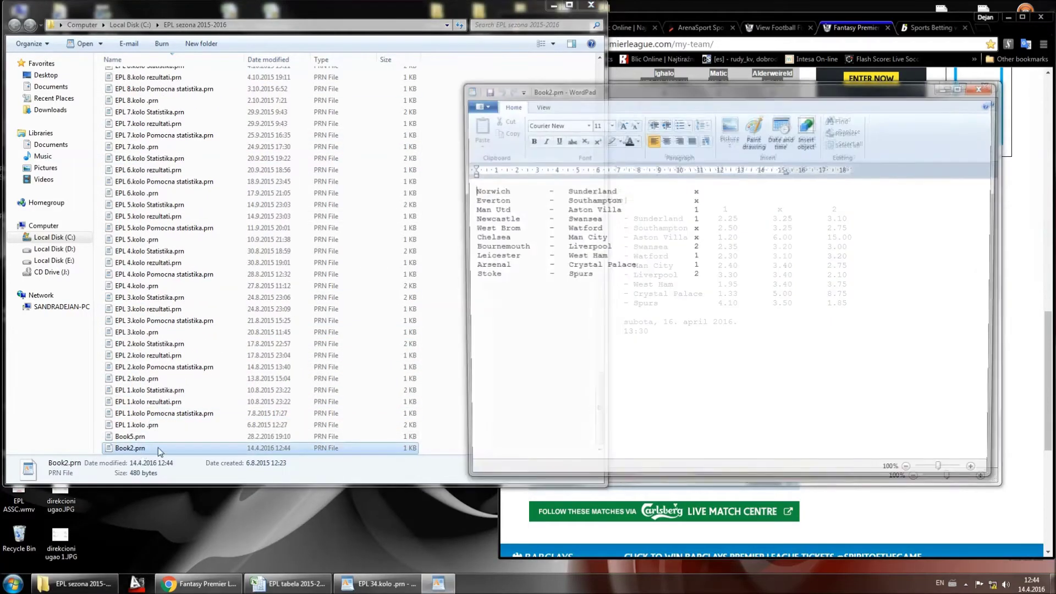
Step: Remove the surplus spaces before the dashes in all ten fixture rows of Book2.prn
key("BackSpace")
key("BackSpace")
left_click(539, 200)
key("BackSpace")
key("BackSpace")
left_click(539, 209)
key("BackSpace")
key("BackSpace")
left_click(538, 218)
key("BackSpace")
key("BackSpace")
left_click(539, 228)
key("BackSpace")
key("BackSpace")
left_click(539, 237)
key("BackSpace")
key("BackSpace")
left_click(539, 246)
key("BackSpace")
key("BackSpace")
left_click(539, 256)
key("BackSpace")
key("BackSpace")
left_click(539, 266)
key("BackSpace")
key("BackSpace")
left_click(539, 275)
key("BackSpace")
key("BackSpace")
Step: Remove the surplus spaces before the tips so that all ten line up in one column closer to the away teams
left_click(670, 189)
key("BackSpace")
key("BackSpace")
key("BackSpace")
key("BackSpace")
key("BackSpace")
key("BackSpace")
key("BackSpace")
key("BackSpace")
left_click(671, 228)
key("BackSpace")
key("BackSpace")
key("BackSpace")
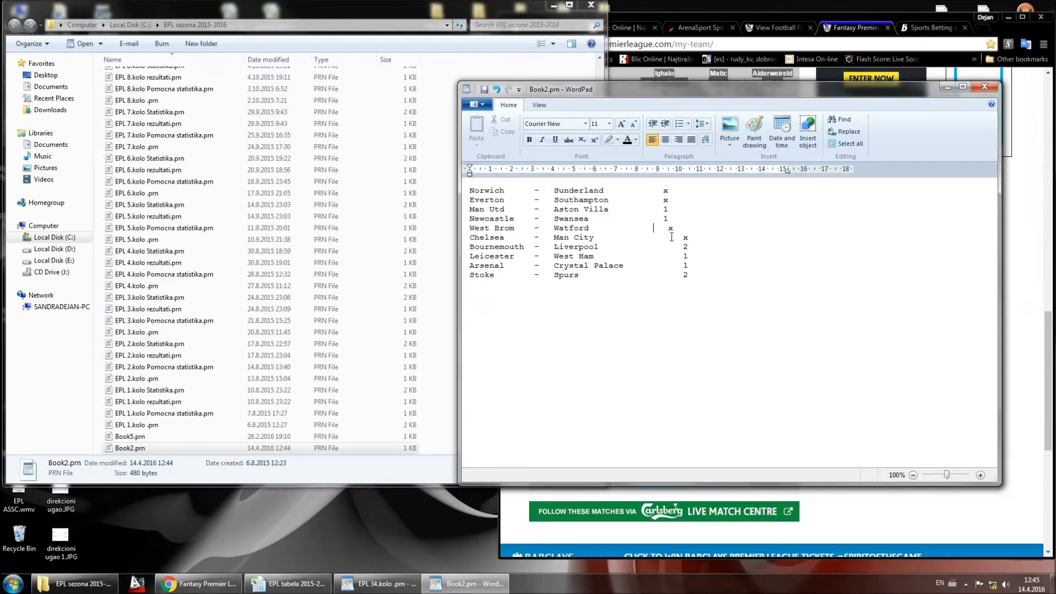
key("BackSpace")
key("BackSpace")
key("BackSpace")
left_click_drag(669, 246, 682, 274)
key("Delete")
key("Delete")
key("BackSpace")
key("BackSpace")
key("Delete")
key("Delete")
Step: Copy the opening tags [size=10pt][pre] from EPL 34.kolo .prn and paste them before Norwich in Book2.prn
left_click_drag(597, 94, 284, 121)
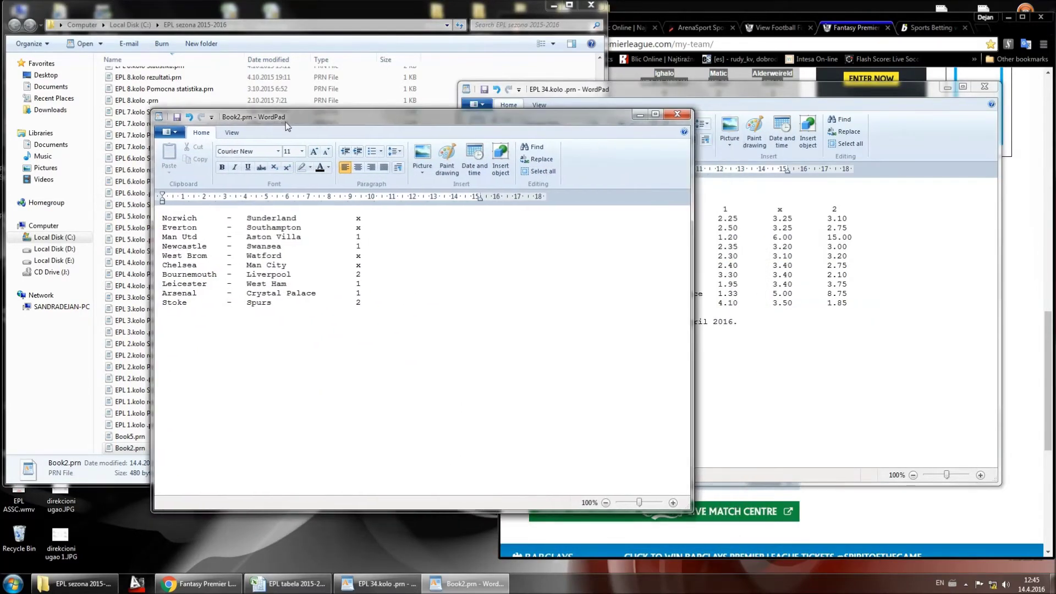
left_click(693, 361)
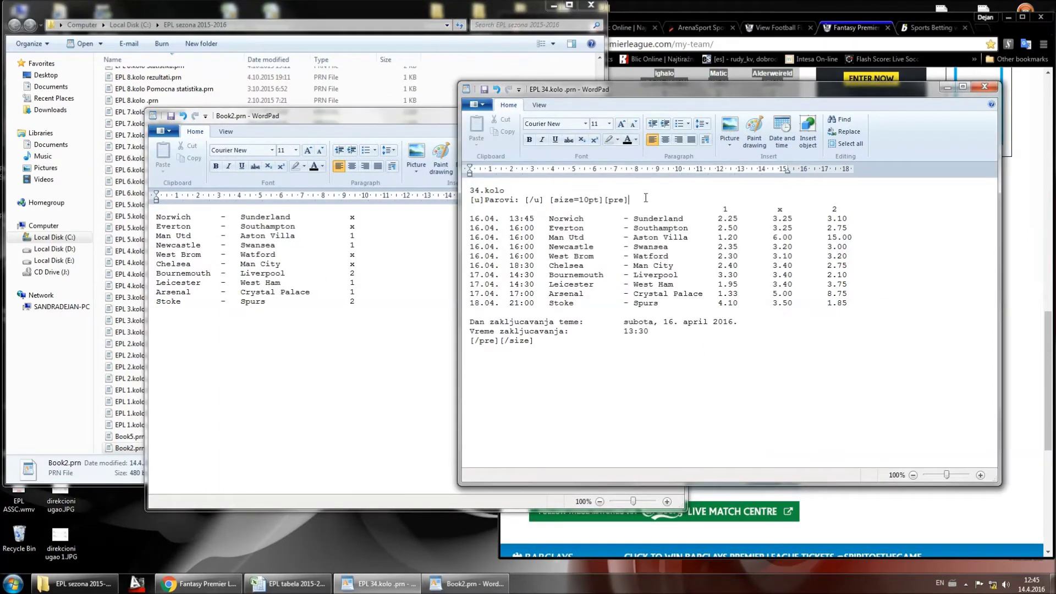
left_click_drag(640, 198, 554, 194)
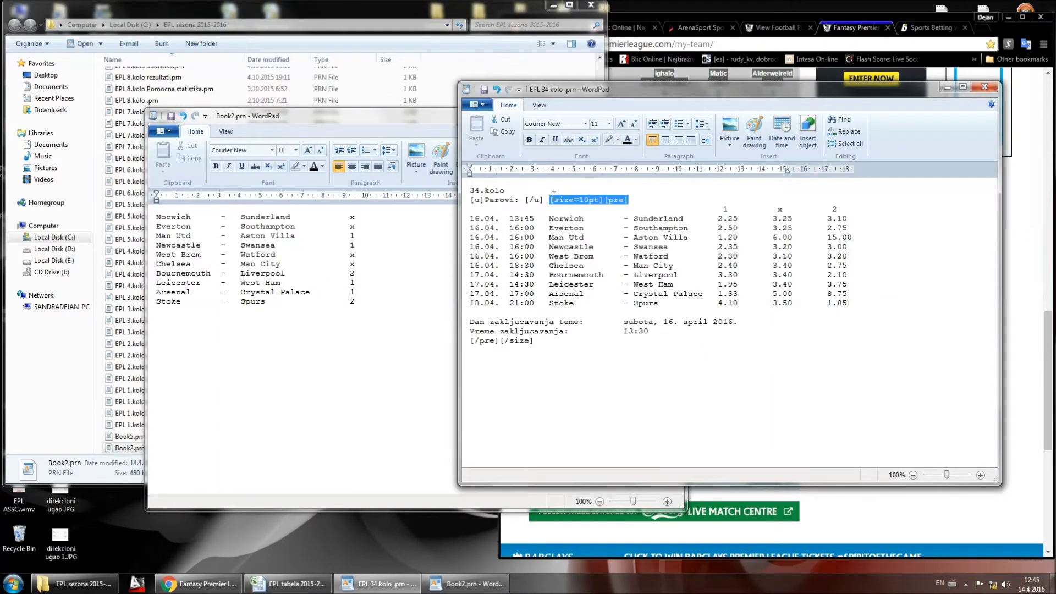
right_click(557, 201)
left_click(572, 219)
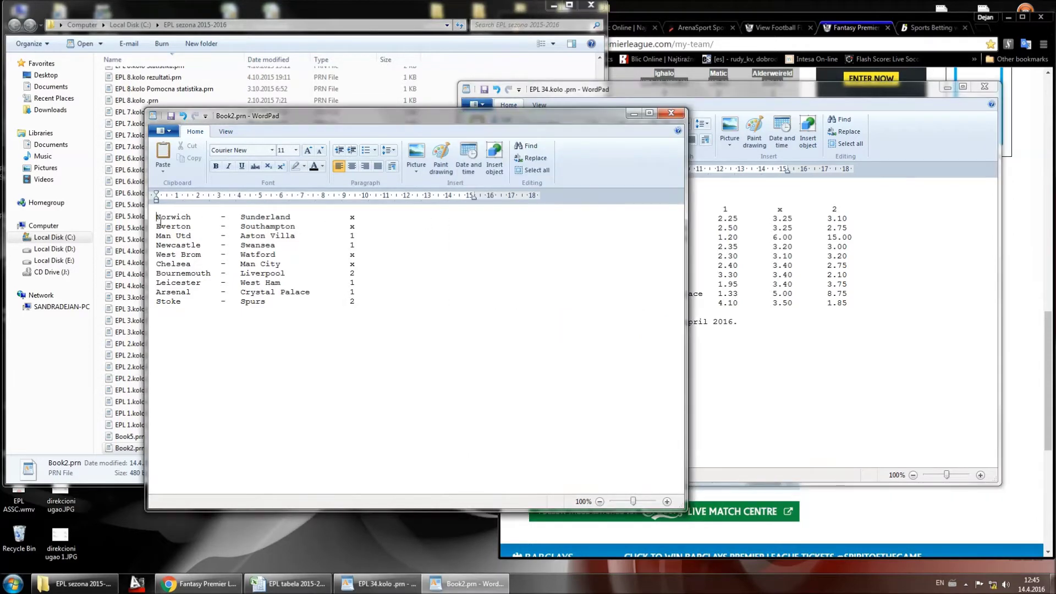
key("ctrl+v")
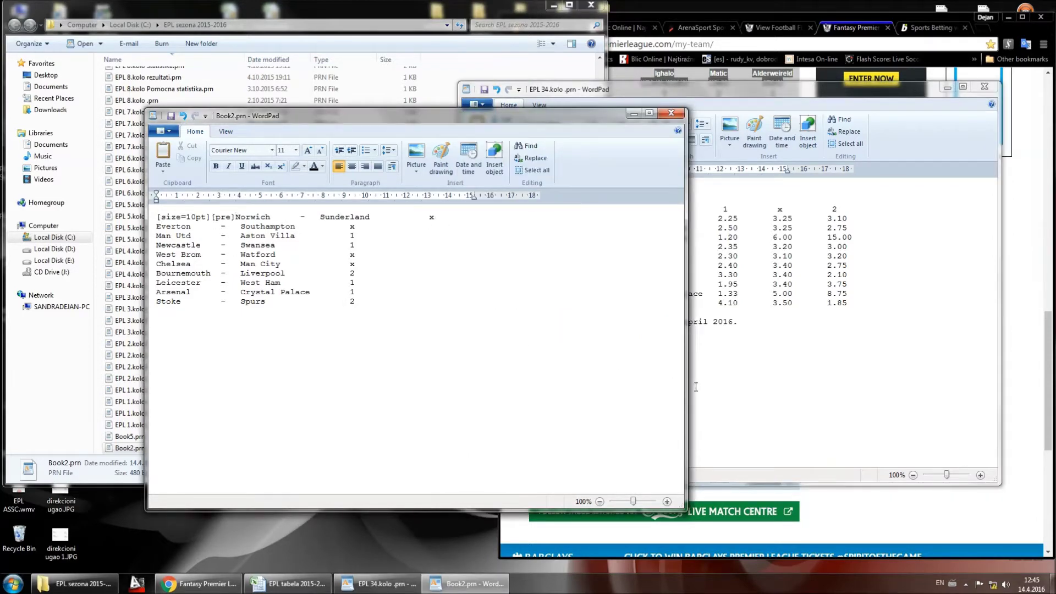
Step: Copy the closing tags [/pre][/size] from EPL 34.kolo .prn and paste them after the Stoke–Spurs tip in Book2.prn
key("alt+Tab")
left_click_drag(546, 338, 470, 342)
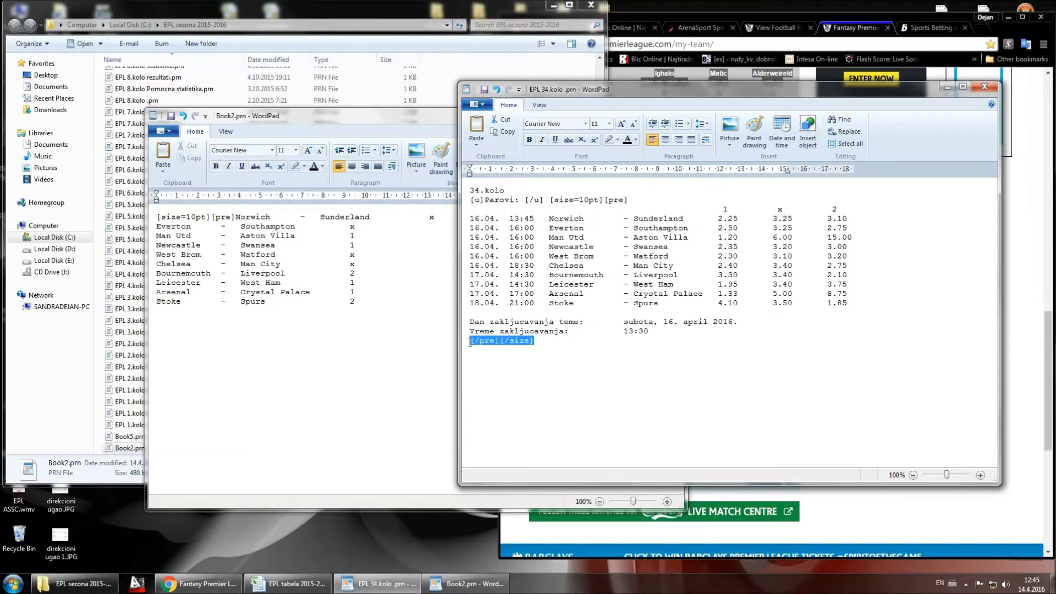
key("alt+Tab")
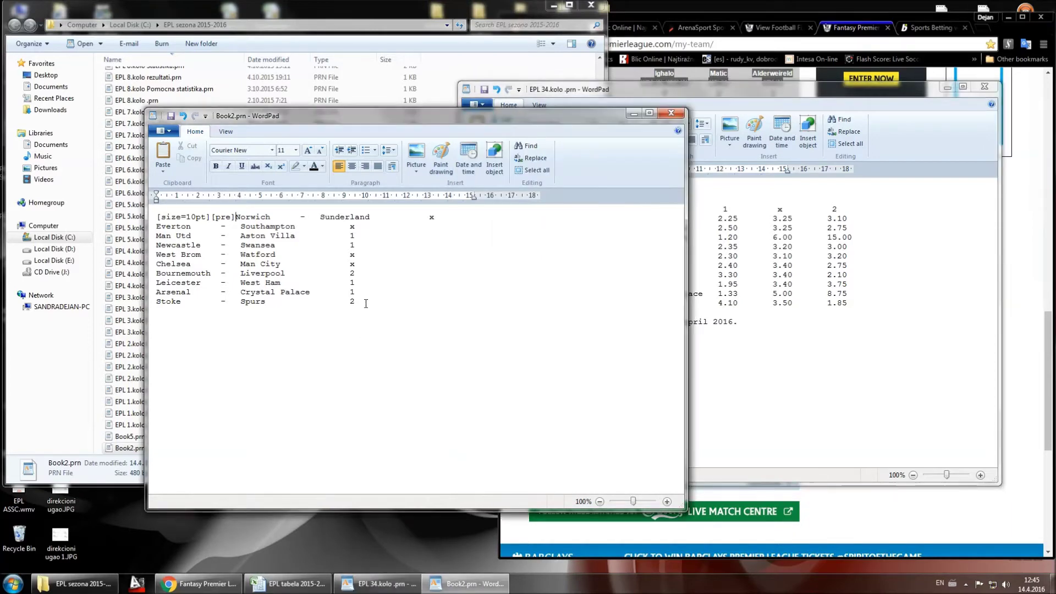
key("ctrl+v")
left_click_drag(583, 122, 864, 128)
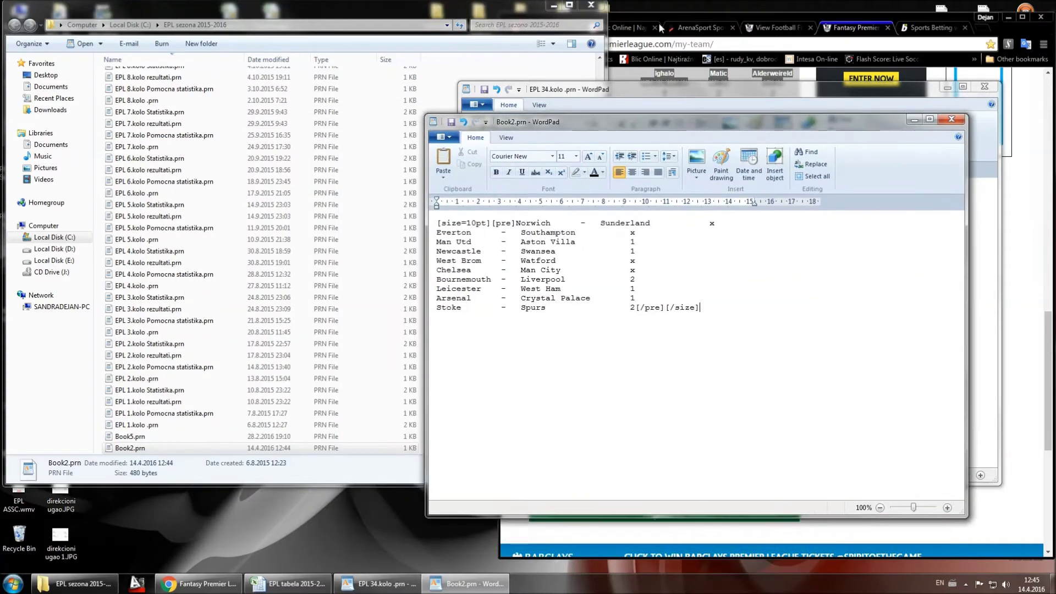
Step: Switch to Chrome in a maximized window and open the Takmičenje - EPL board of the Arsenal Serbia forum
left_click(553, 7)
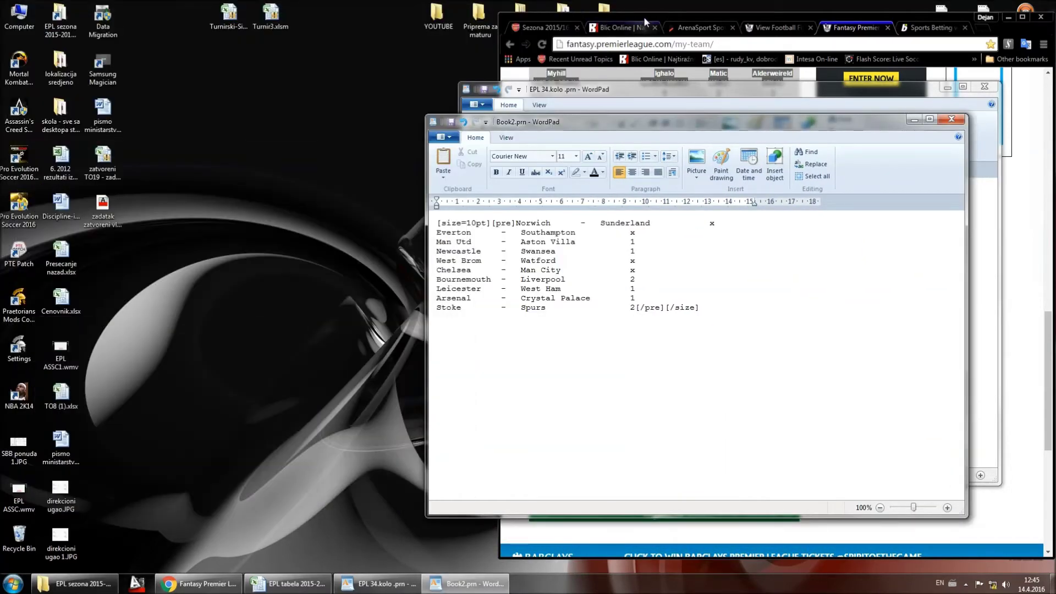
left_click(644, 16)
double_click(644, 17)
left_click(56, 6)
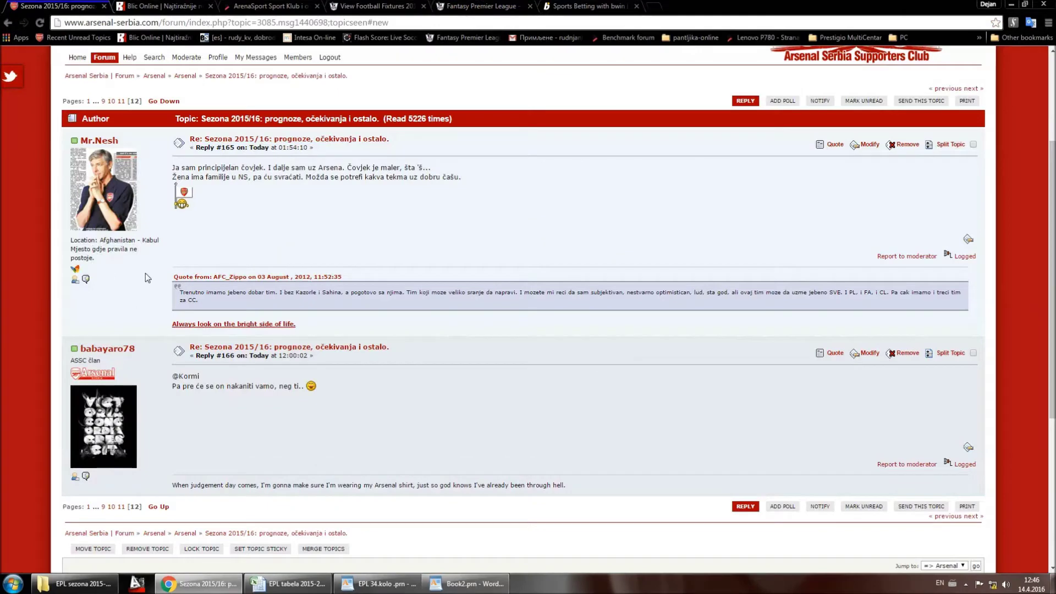
scroll(147, 308, "up", 3)
left_click(104, 167)
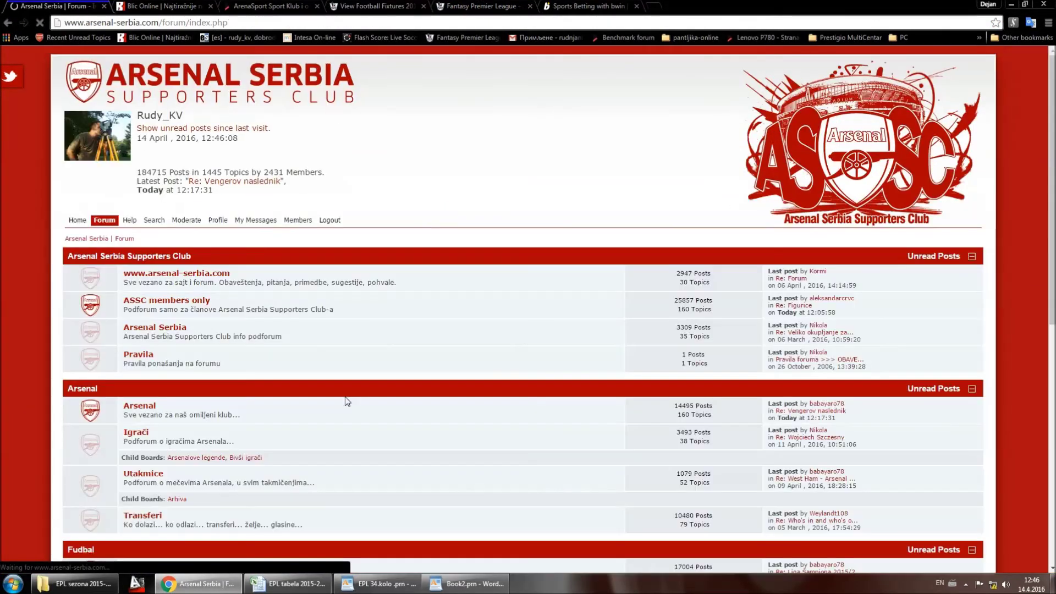
scroll(346, 402, "down", 8)
scroll(346, 406, "down", 1)
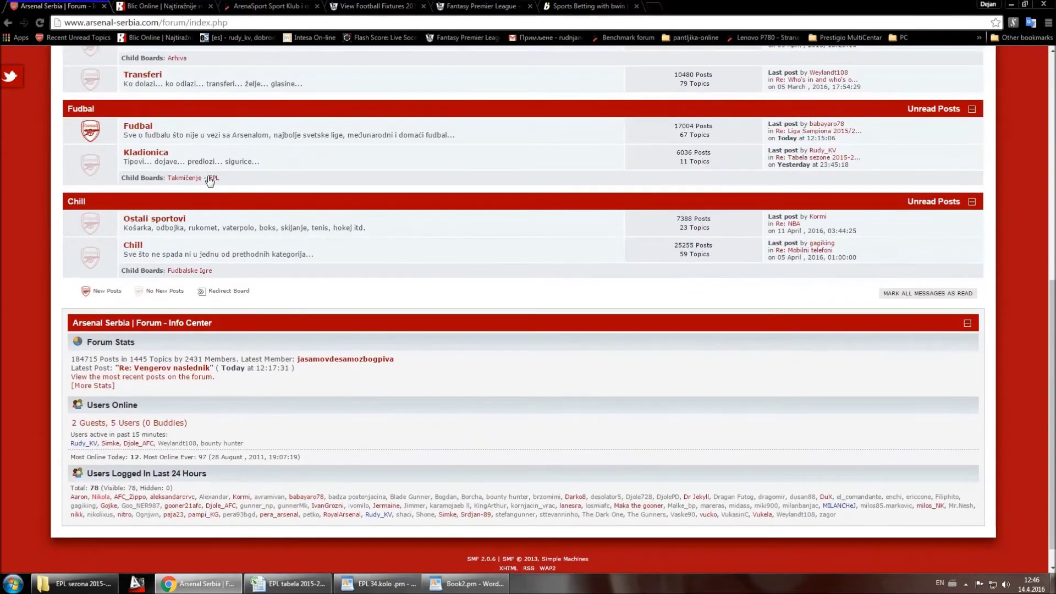
left_click(191, 179)
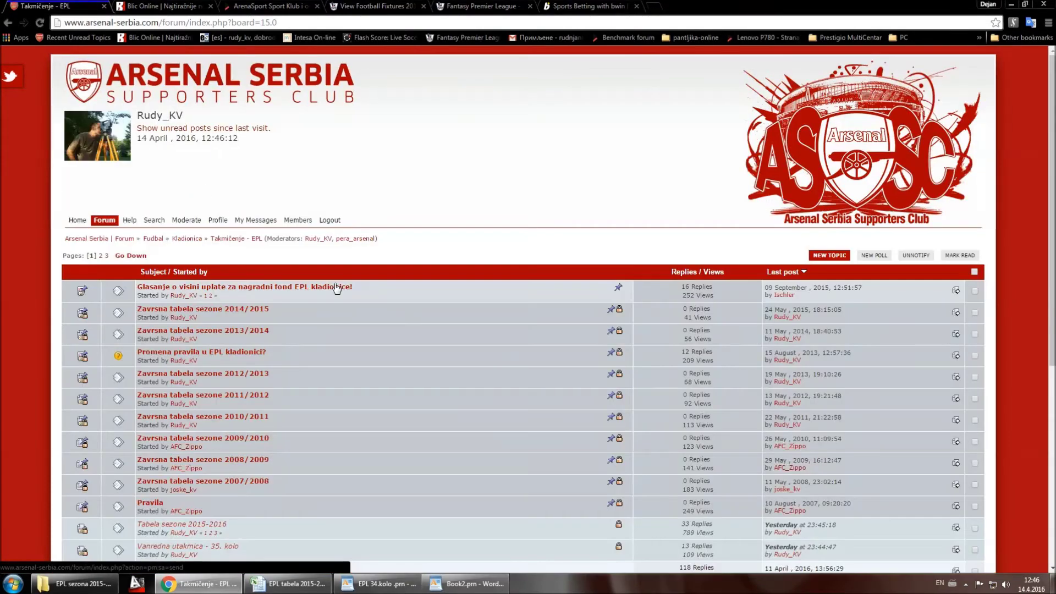
Step: Start a new topic on the board with the subject "34. kolo"
scroll(482, 354, "down", 1)
left_click(824, 208)
left_click(367, 291)
type("34. kolo")
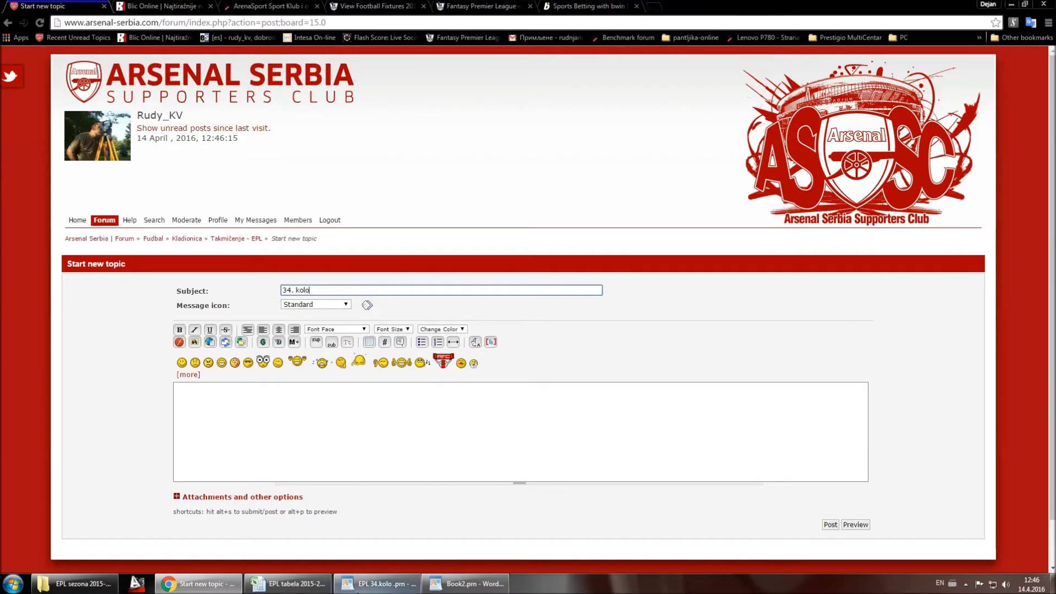
Step: Copy the whole text of EPL 34.kolo .prn, paste it as the topic's message and preview the post
left_click(379, 584)
left_click_drag(584, 380, 472, 189)
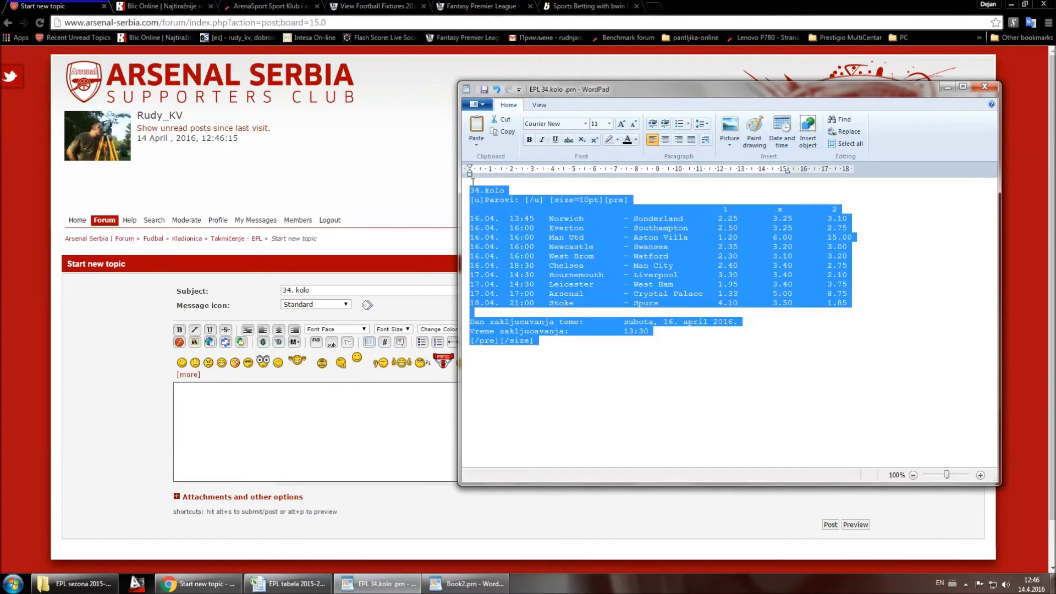
right_click(486, 201)
left_click(509, 220)
right_click(218, 407)
left_click(273, 475)
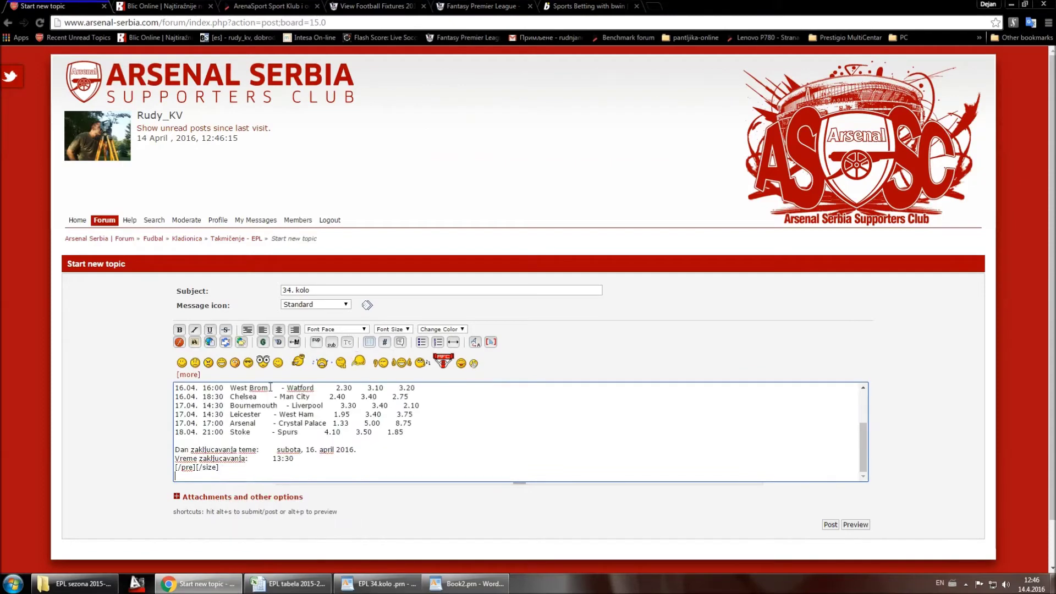
left_click(856, 524)
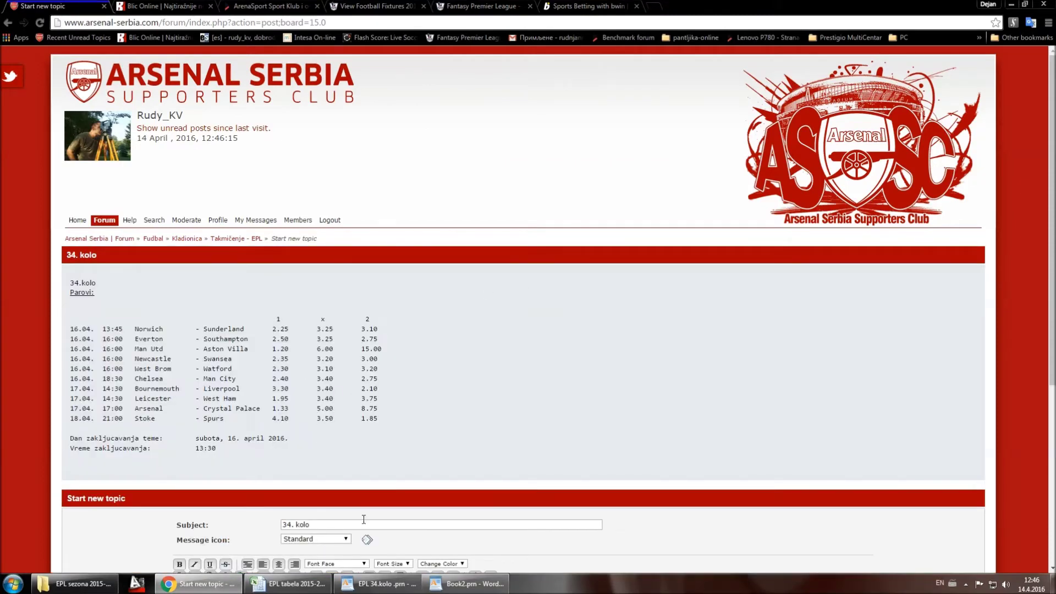
Step: Copy the whole tagged tips list from Book2.prn and return to the forum page
left_click(467, 584)
left_click_drag(702, 308, 439, 224)
right_click(465, 241)
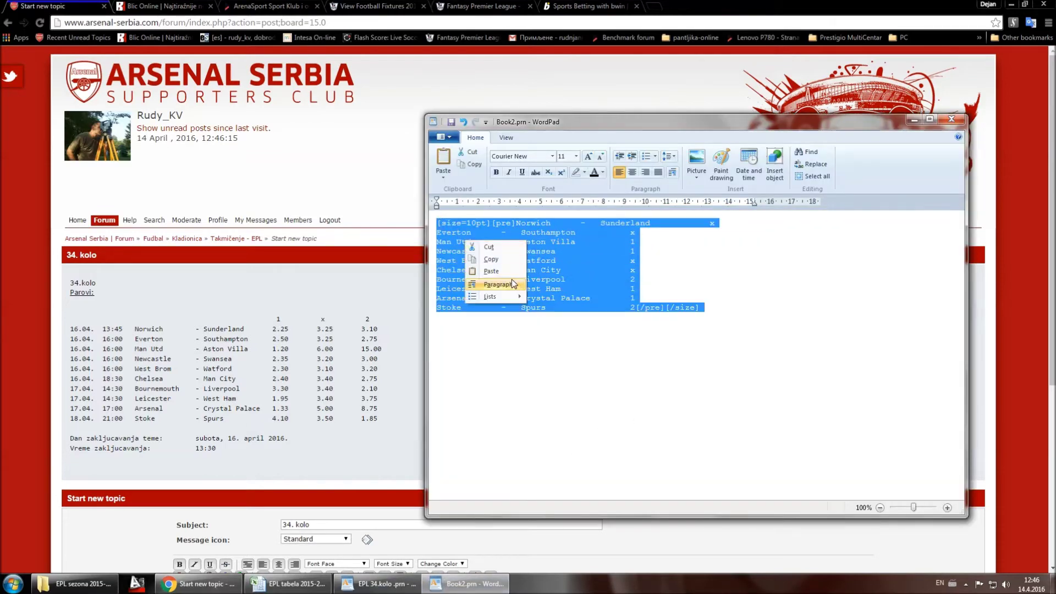
left_click(503, 259)
left_click(361, 182)
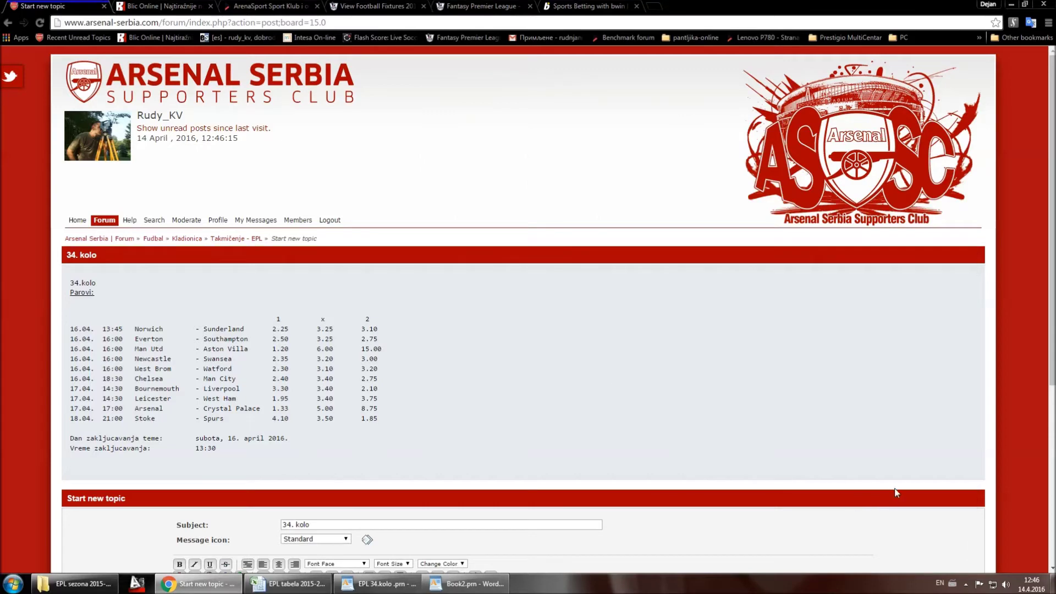
Step: Post the 34. kolo topic and submit the copied tips list as a quick reply to it
scroll(897, 492, "down", 5)
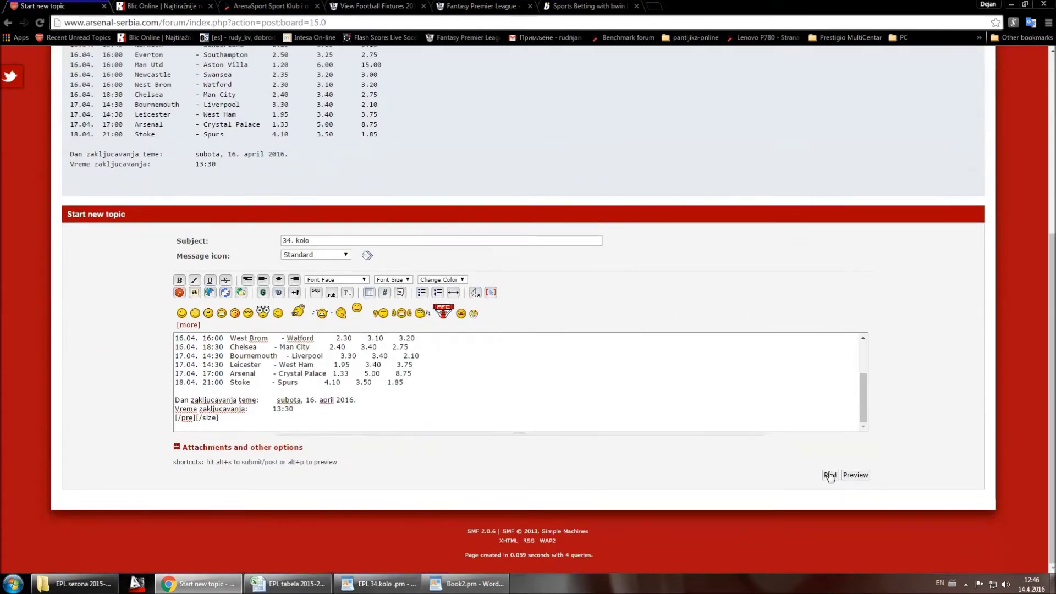
left_click(831, 476)
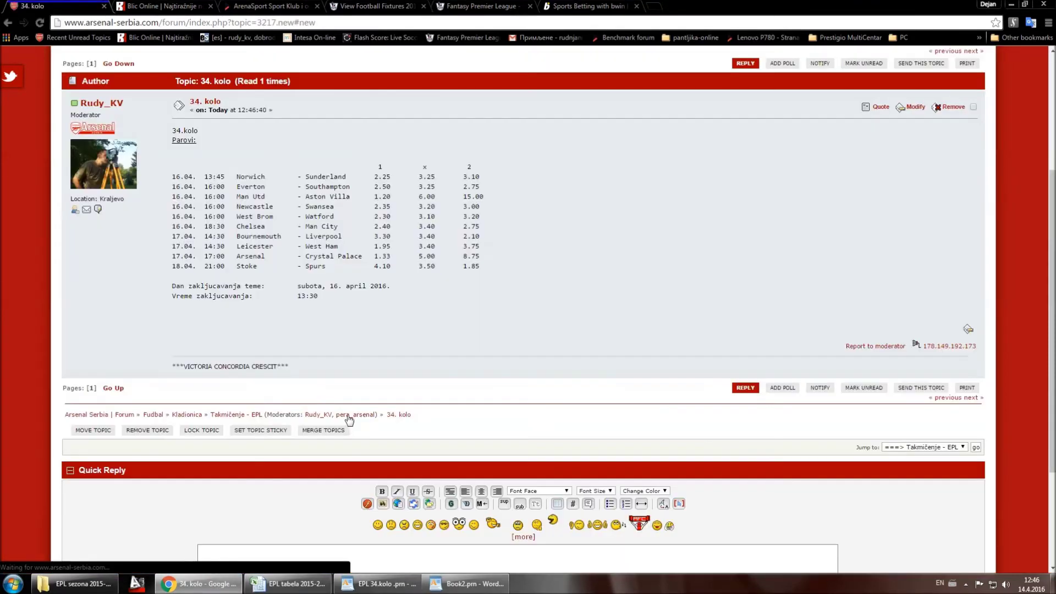
scroll(349, 420, "down", 3)
left_click(285, 431)
key("ctrl+v")
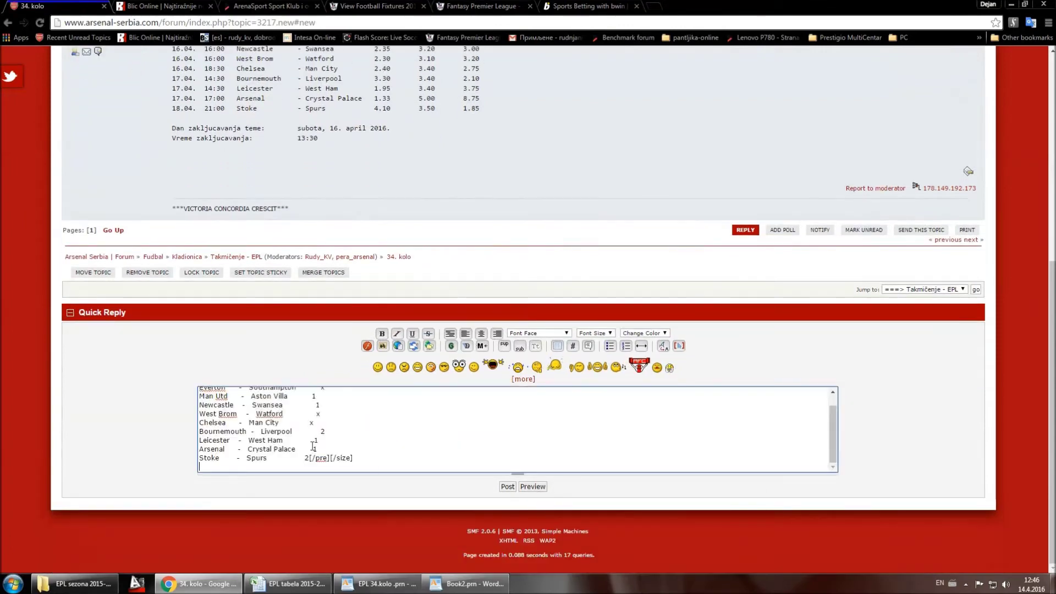
left_click(505, 487)
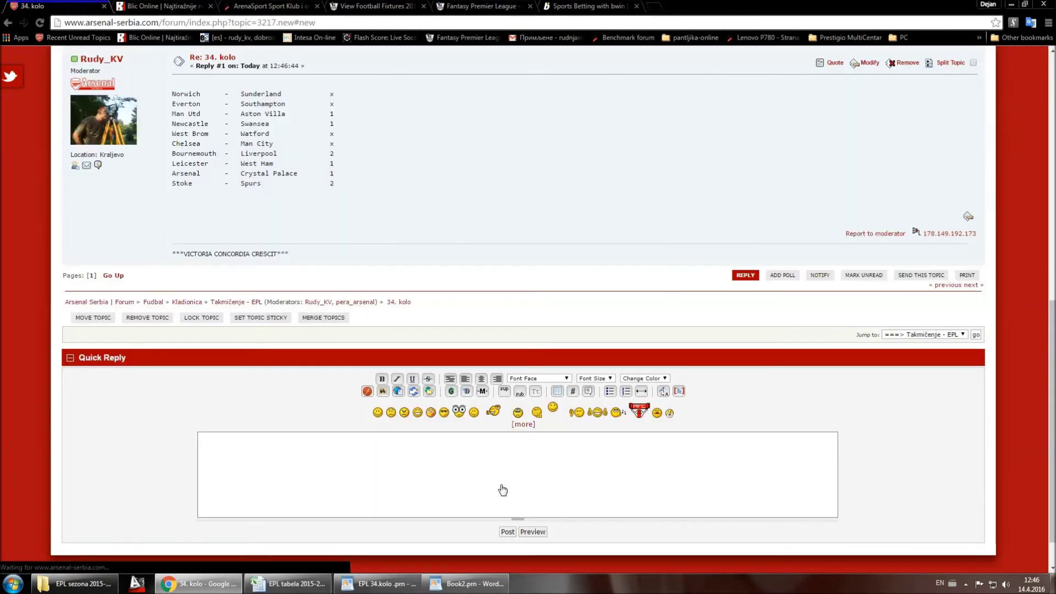
Step: Review the posted fixtures and the competitors' tips in the replies of the 34. kolo topic
scroll(479, 402, "up", 5)
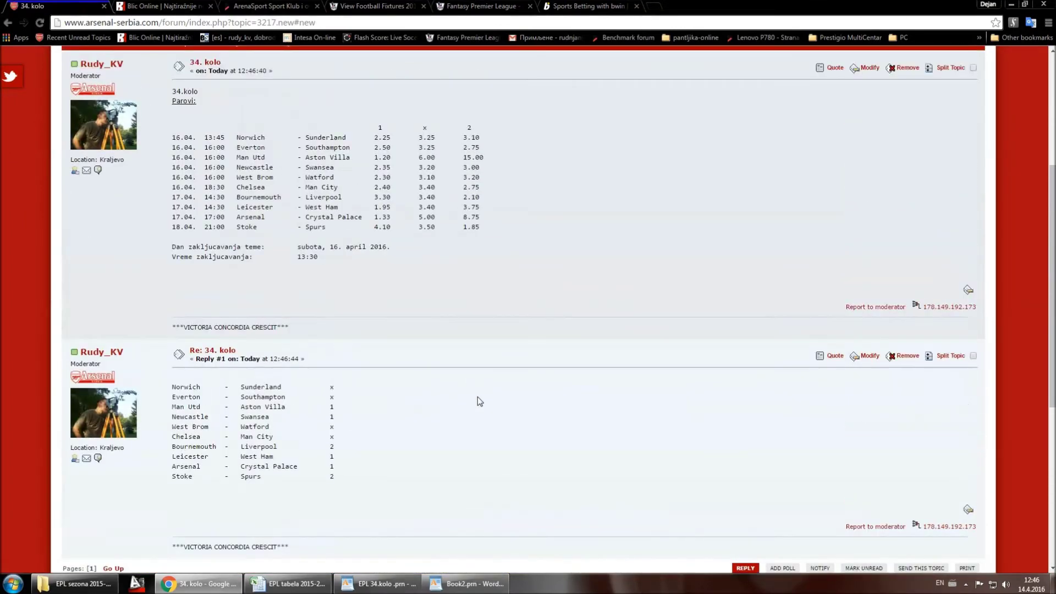
scroll(478, 397, "up", 2)
scroll(477, 391, "down", 1)
scroll(477, 391, "down", 1)
scroll(474, 391, "down", 1)
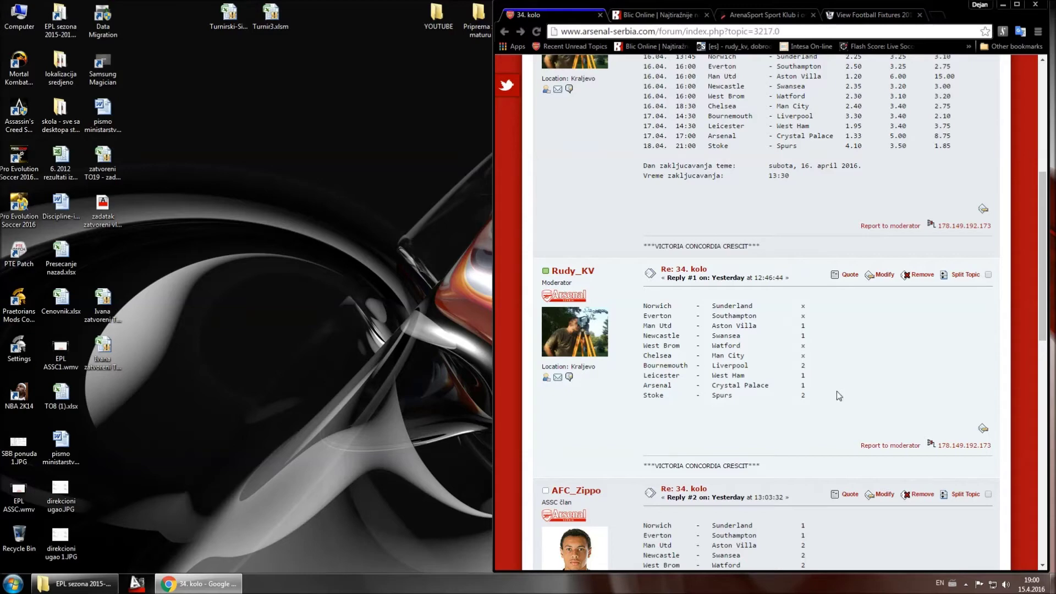
scroll(837, 392, "down", 7)
scroll(837, 393, "up", 1)
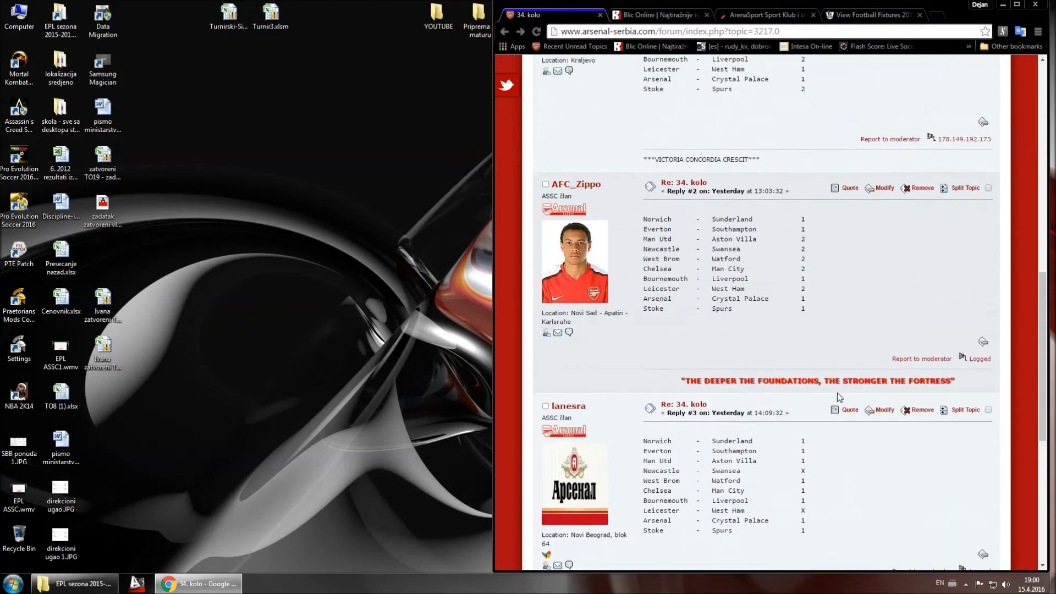
Step: Open the workbook EPL tabela 2015-2016.xlsm from the EPL sezona 2015-2016 folder on the desktop
double_click(59, 17)
double_click(260, 174)
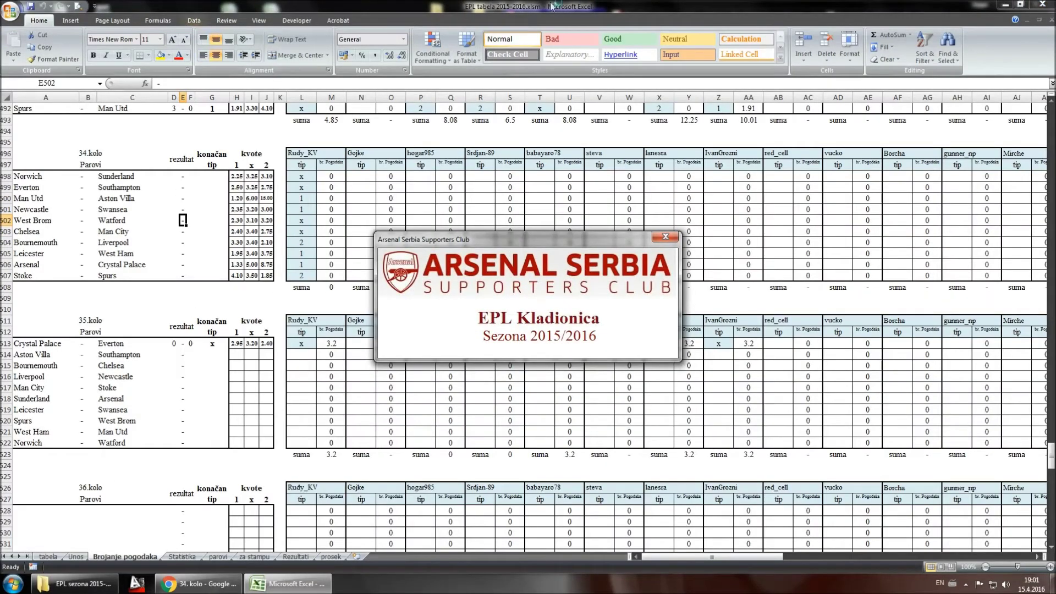
Step: Open the Unos sheet and arrange the workbook beside the 34. kolo forum topic
left_click(71, 557)
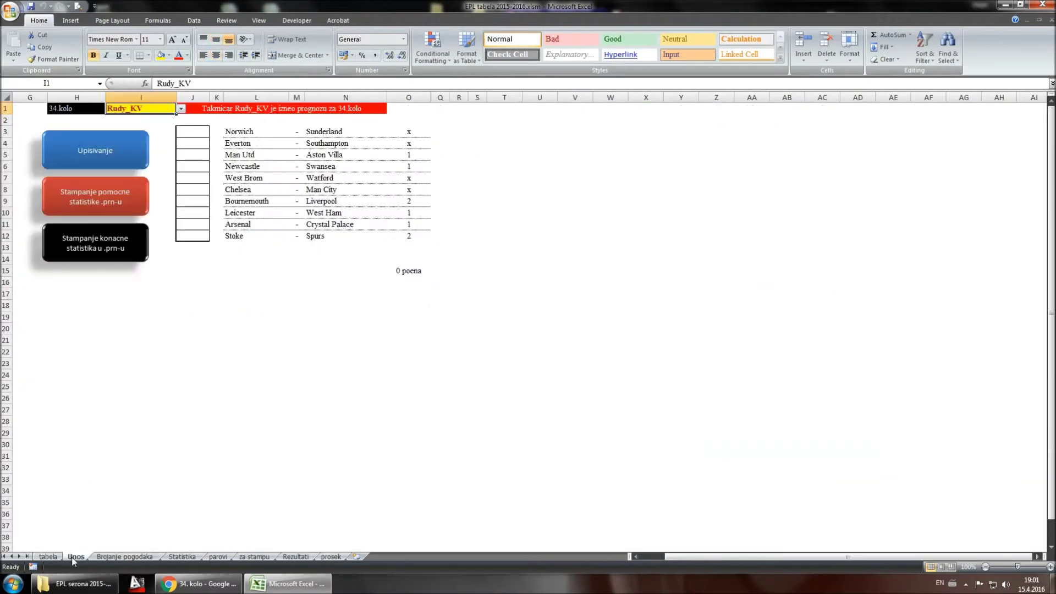
left_click(1021, 4)
left_click(673, 89)
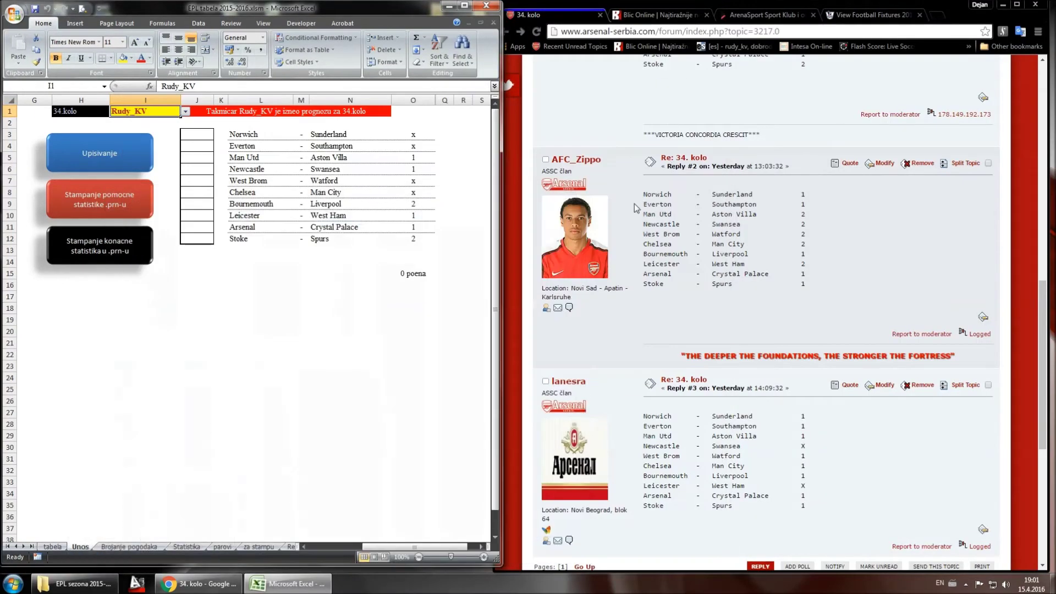
Step: Record the 34.kolo tips of the competitor from Reply #2 as 1, 1, 2, 2, 2, 2, 1, 2, 1, 1
left_click(186, 111)
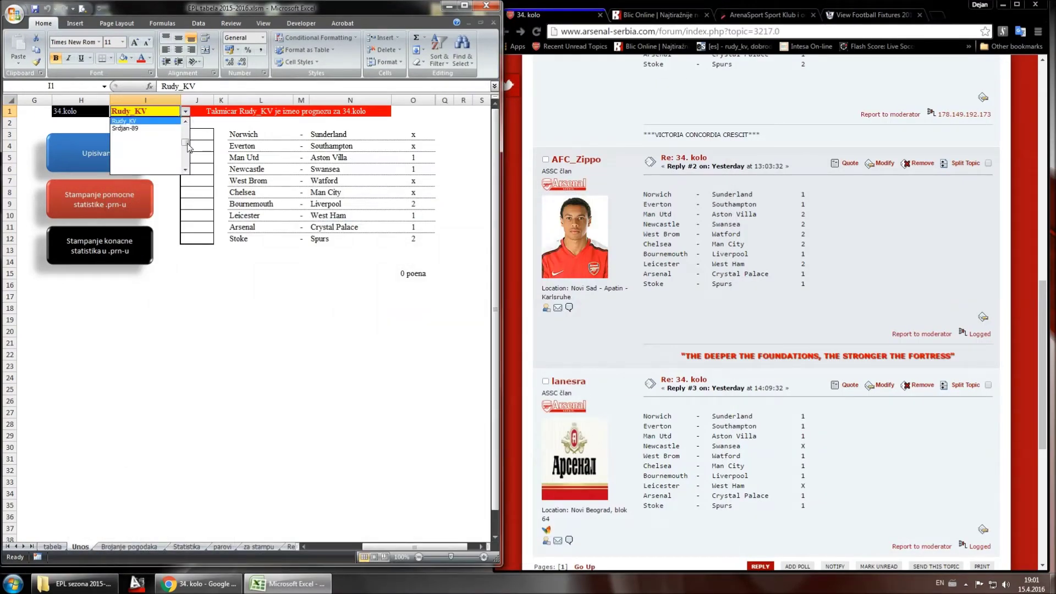
scroll(187, 144, "up", 3)
left_click(141, 121)
left_click(184, 132)
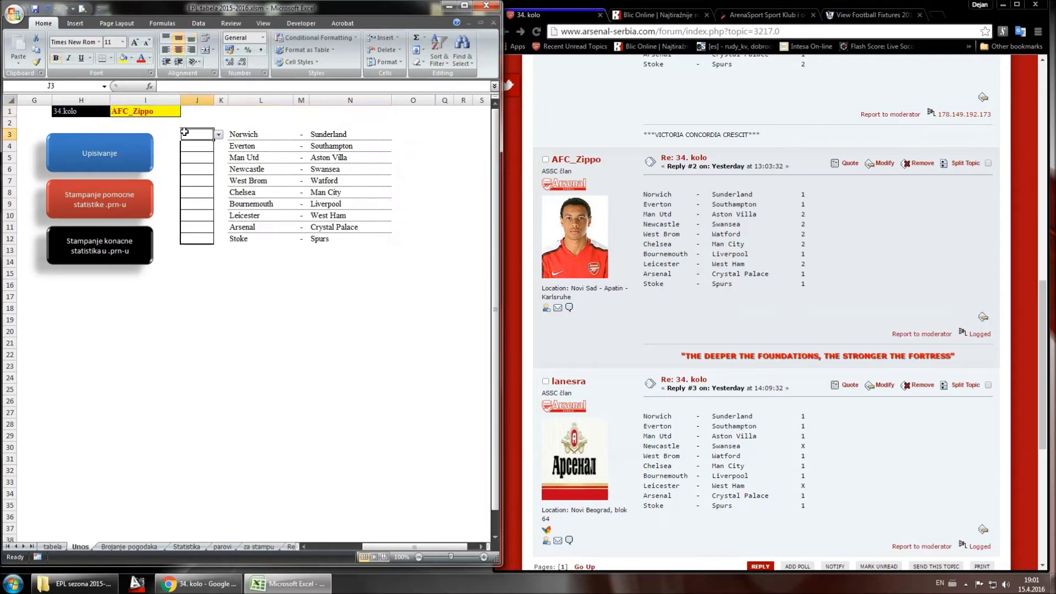
type("1")
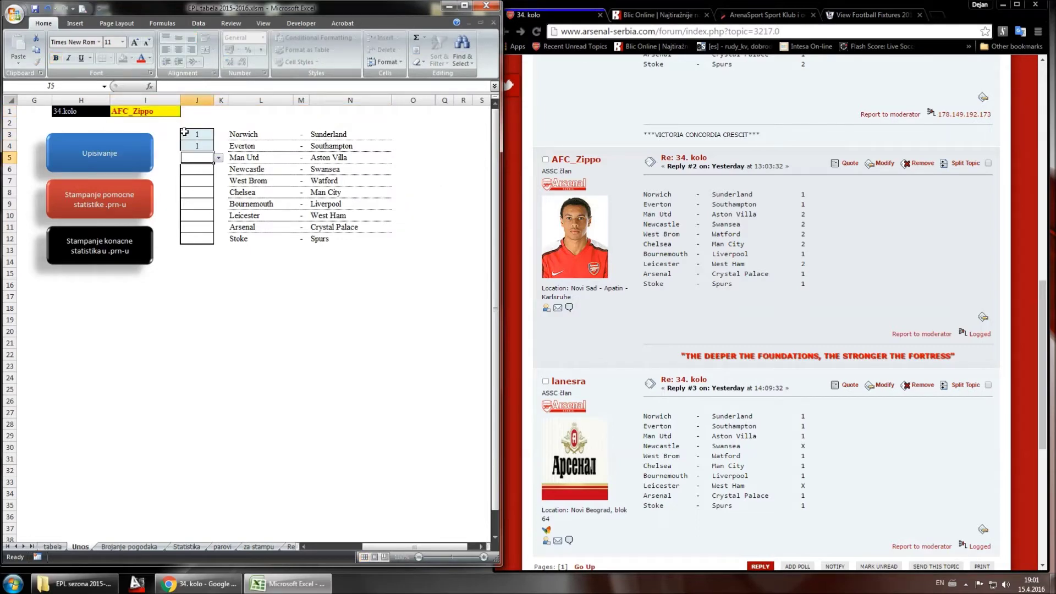
type(" 1 2 2 2 2 1 2 1 1")
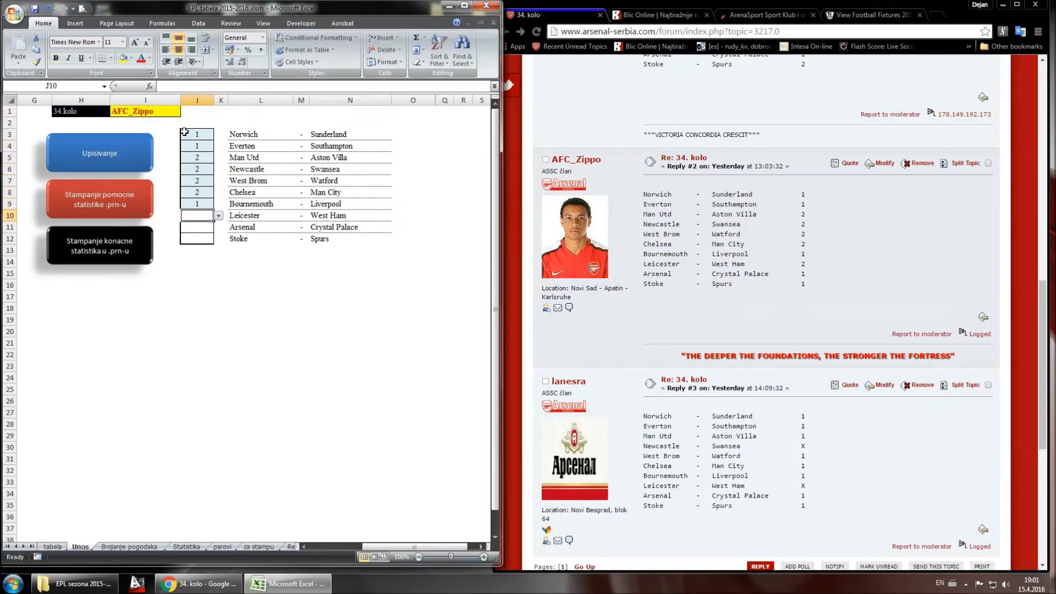
left_click(144, 160)
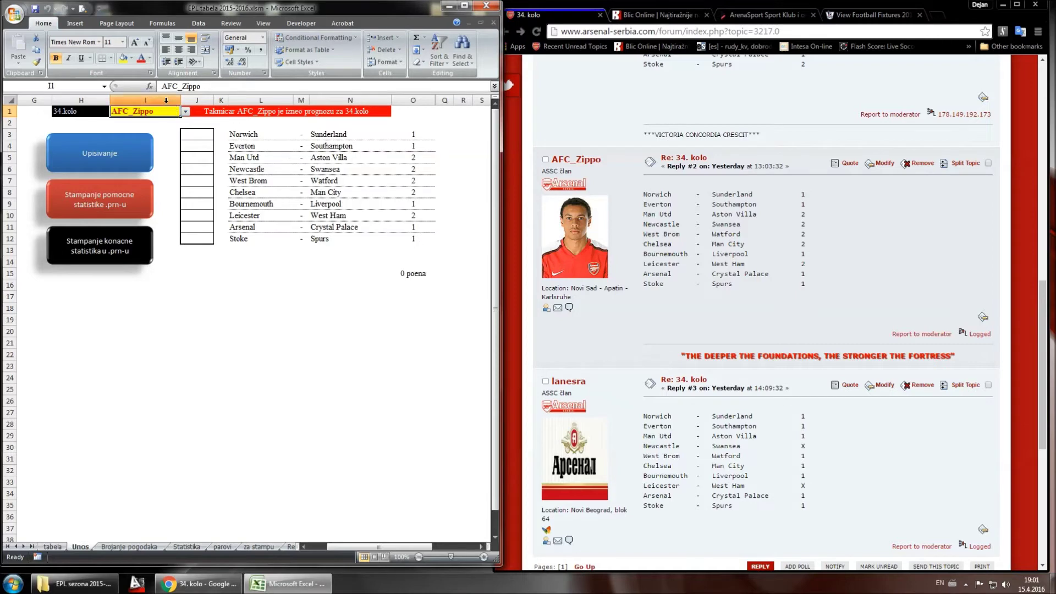
Step: Select the competitor from Reply #3 and enter tips 1, 1, 1, x for the Norwich, Everton, Man Utd and Newcastle matches
left_click(185, 111)
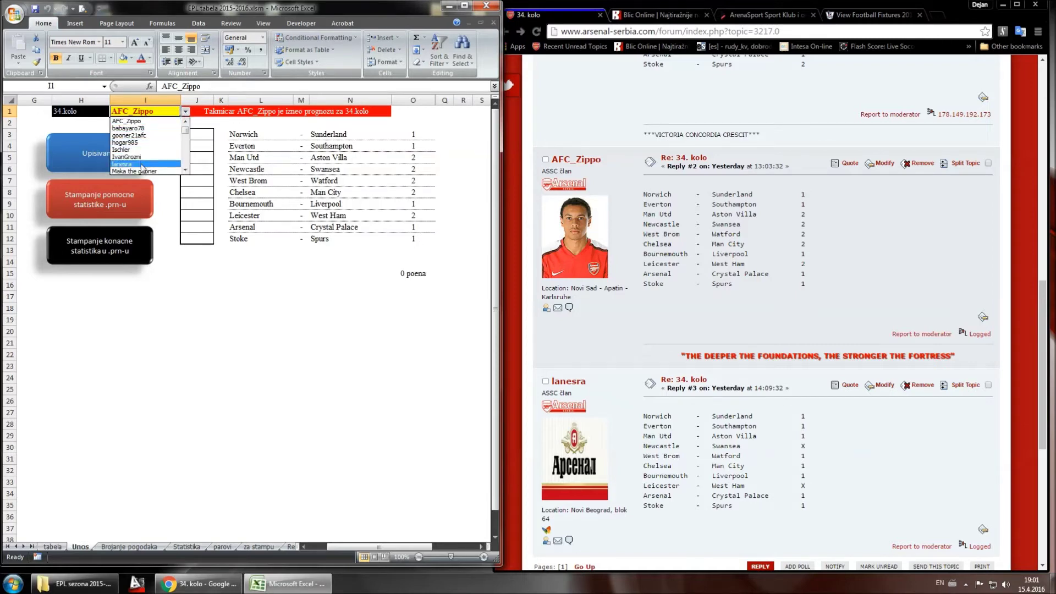
left_click(132, 164)
left_click(206, 133)
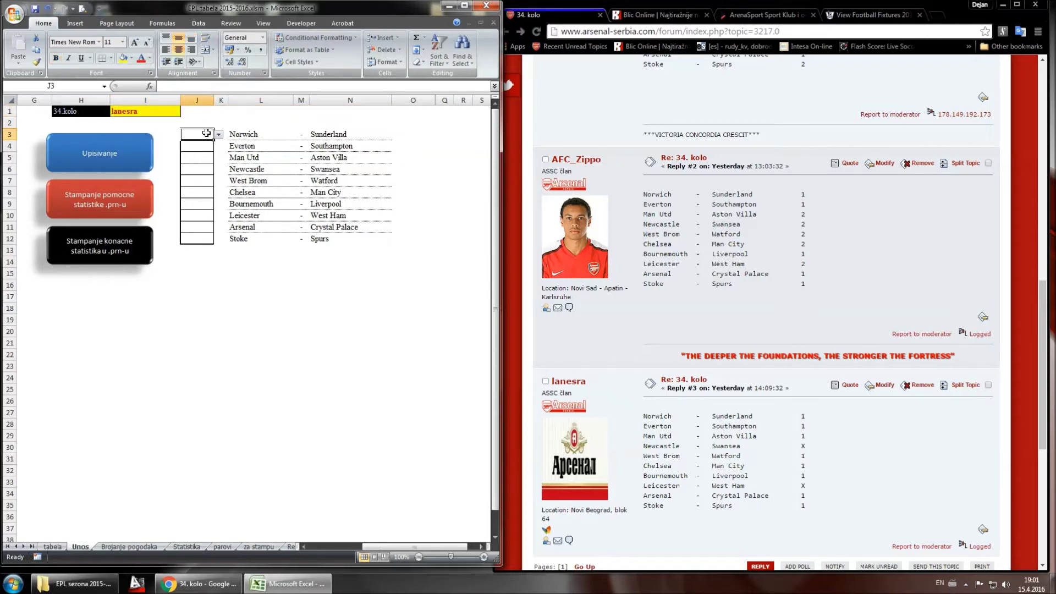
type("1")
key("Return")
type("1")
key("Return")
type("1")
key("Return")
type("x")
key("Return")
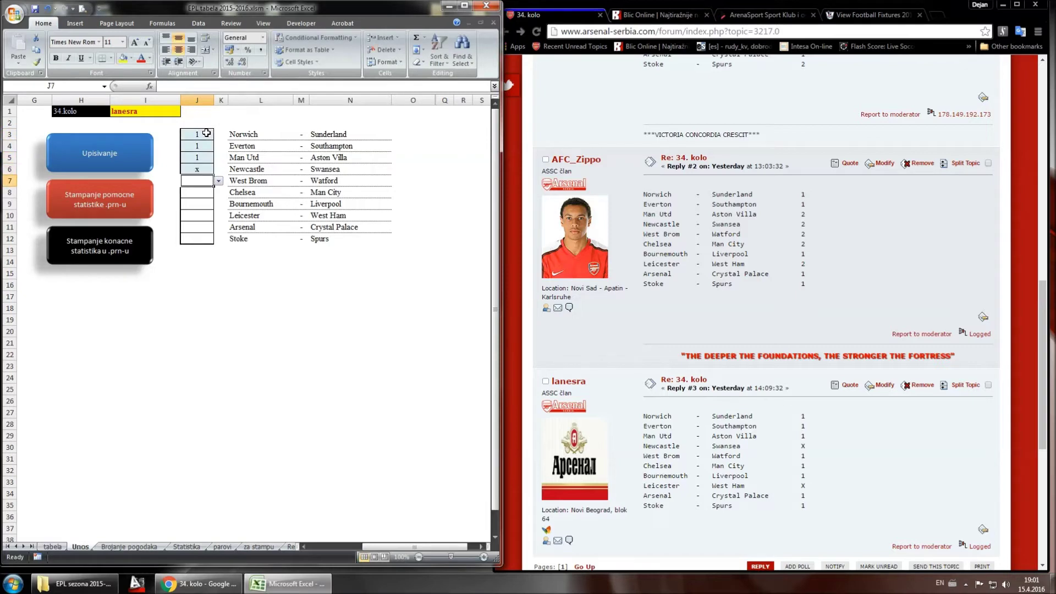
Step: Enter tips 1, 1, 1, x, 1, 1 for the West Brom through Stoke matches and record the competitor's prognosis
type("1")
key("Return")
type("1")
key("Return")
type("1")
key("Return")
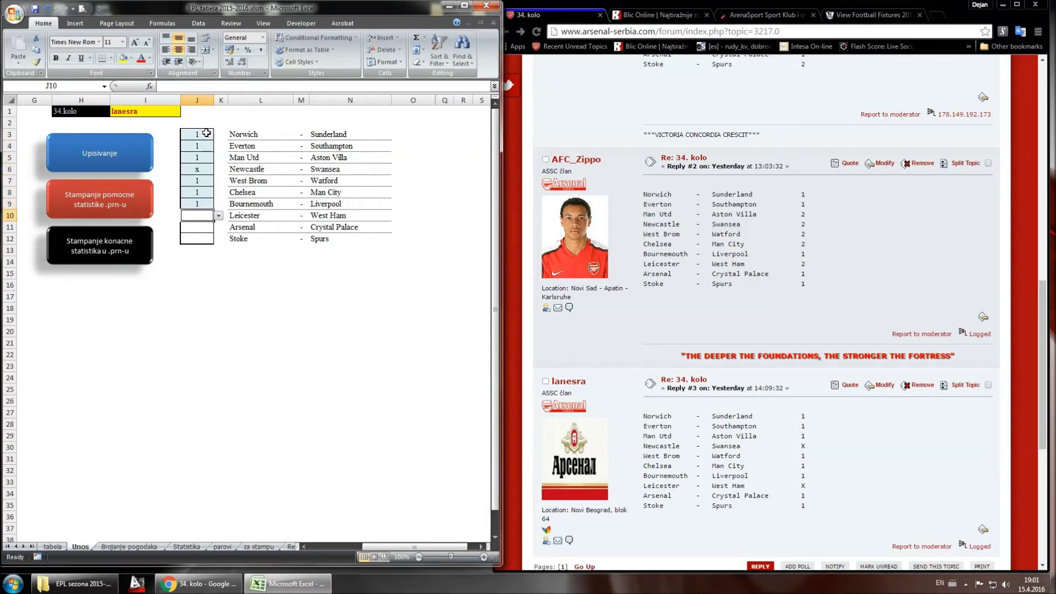
type("x")
key("Return")
type("1")
key("Return")
type("1")
key("Return")
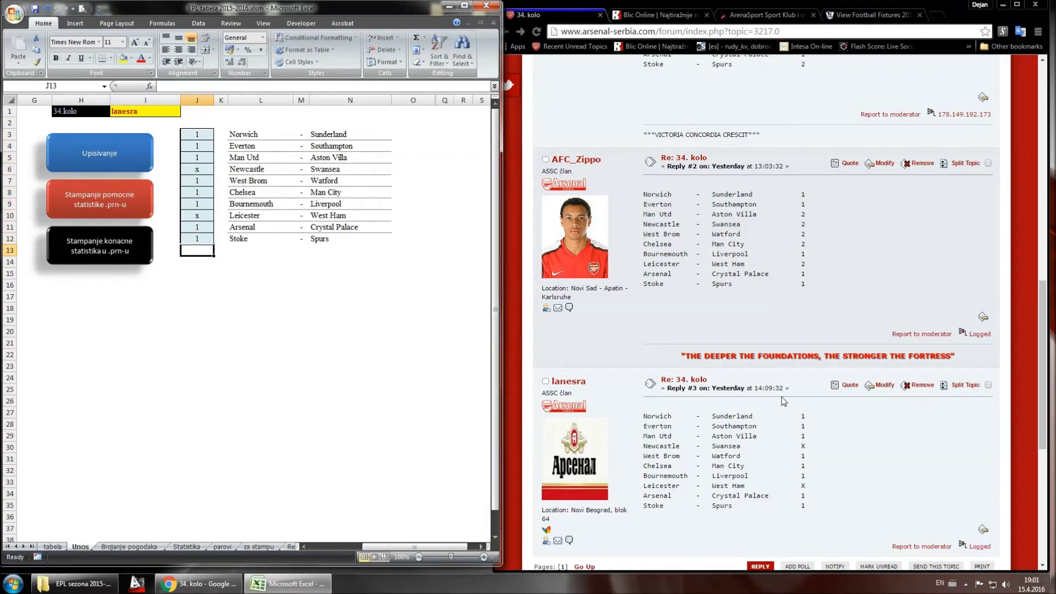
left_click(139, 167)
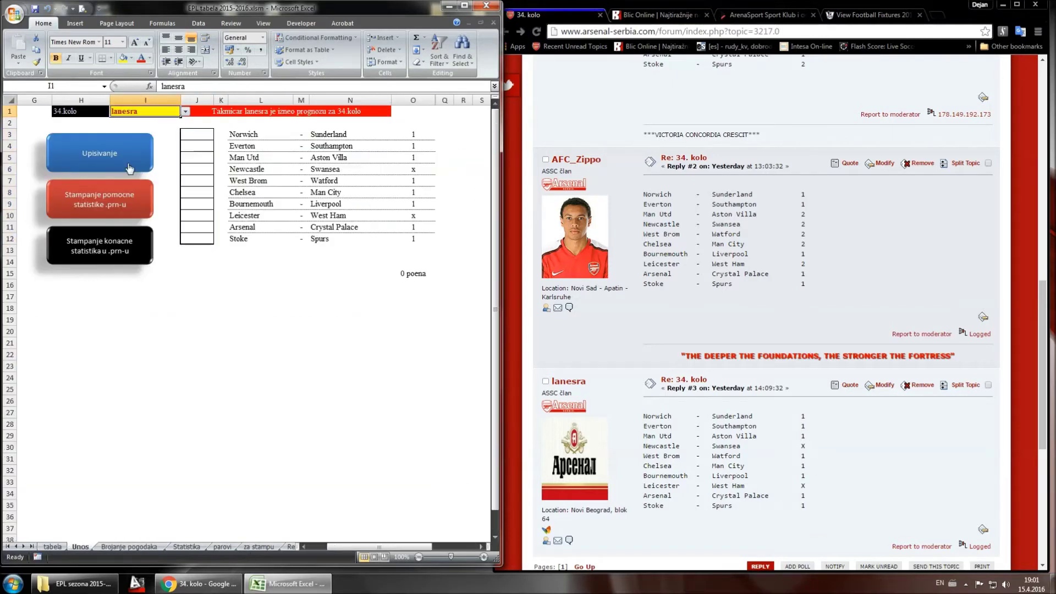
Step: Check the 34.kolo entry status of another competitor, and of the Reply #2 competitor again
left_click(185, 112)
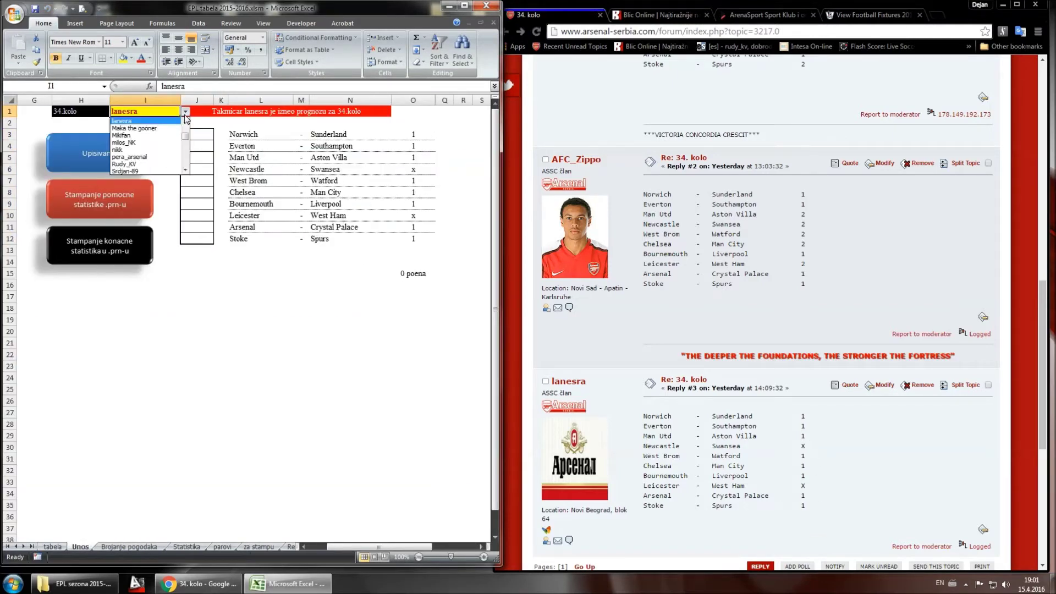
left_click(180, 146)
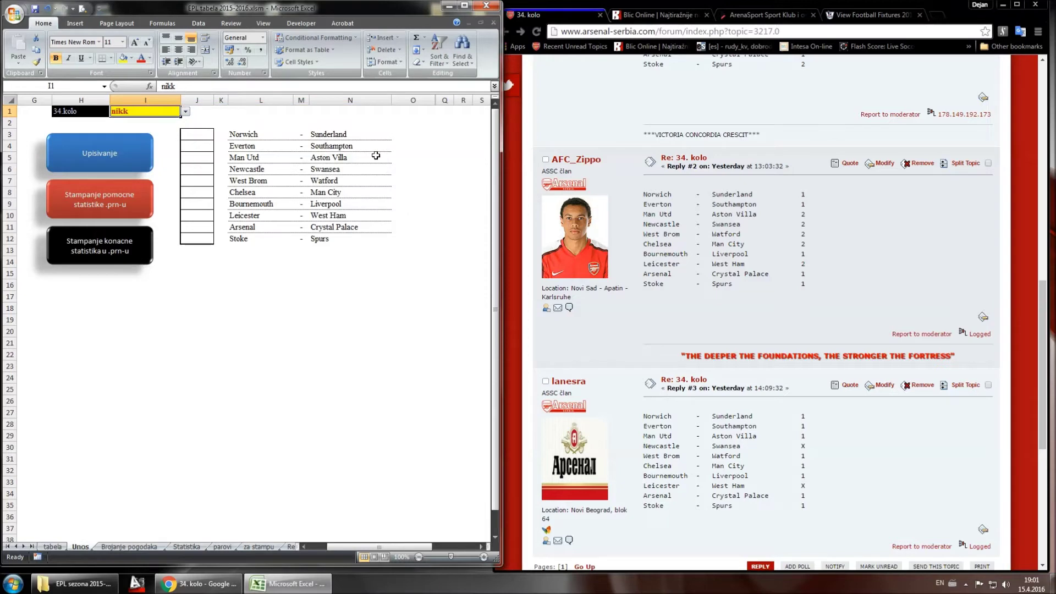
left_click(186, 112)
left_click_drag(188, 144, 187, 124)
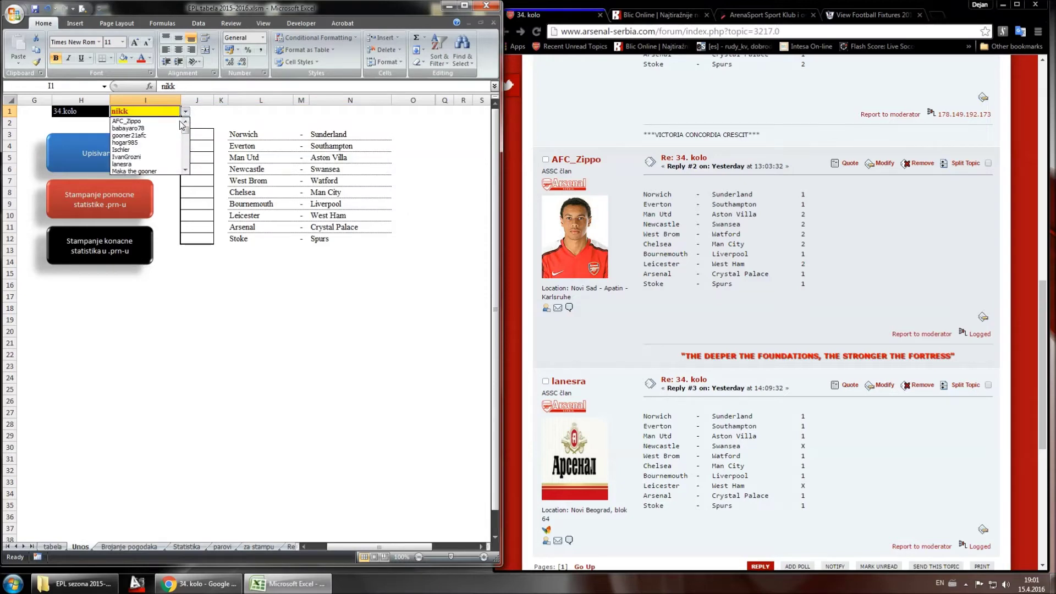
left_click(135, 121)
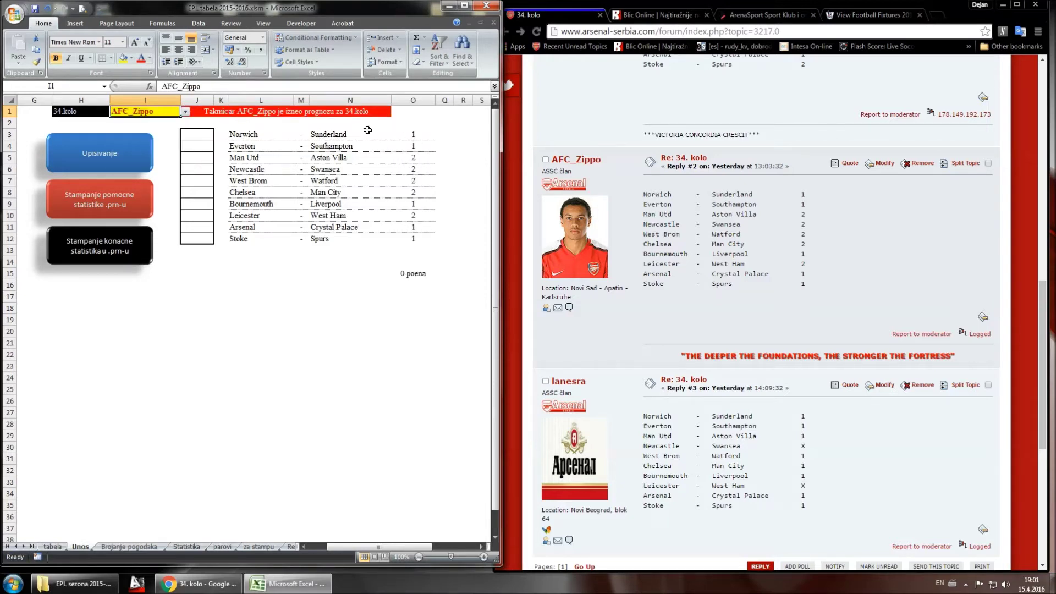
Step: Check the newly recorded 34.kolo tips in the competitors' columns on the Brojanje pogodaka sheet
left_click(134, 547)
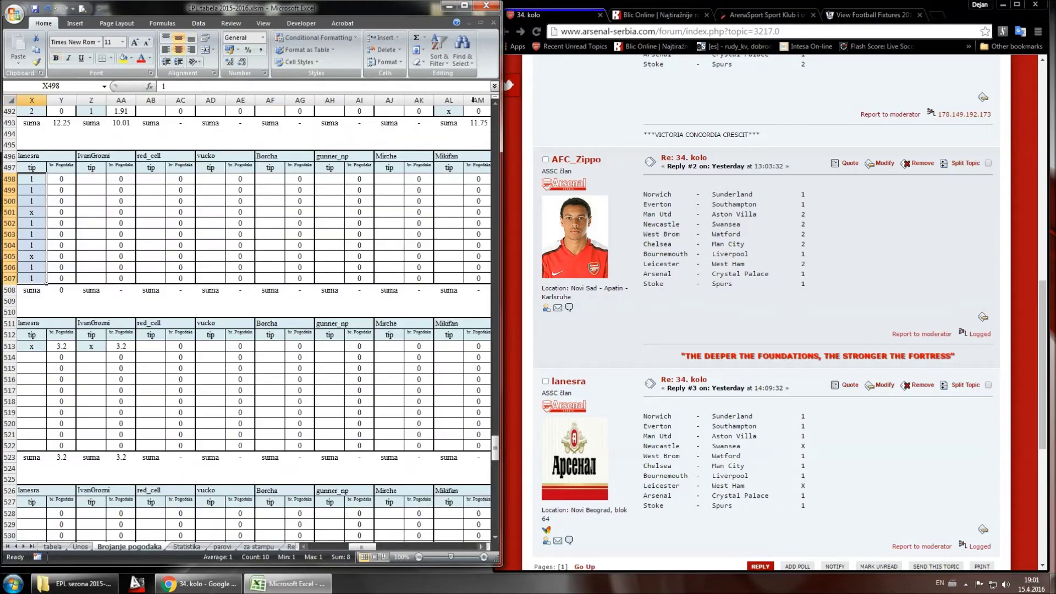
left_click(464, 5)
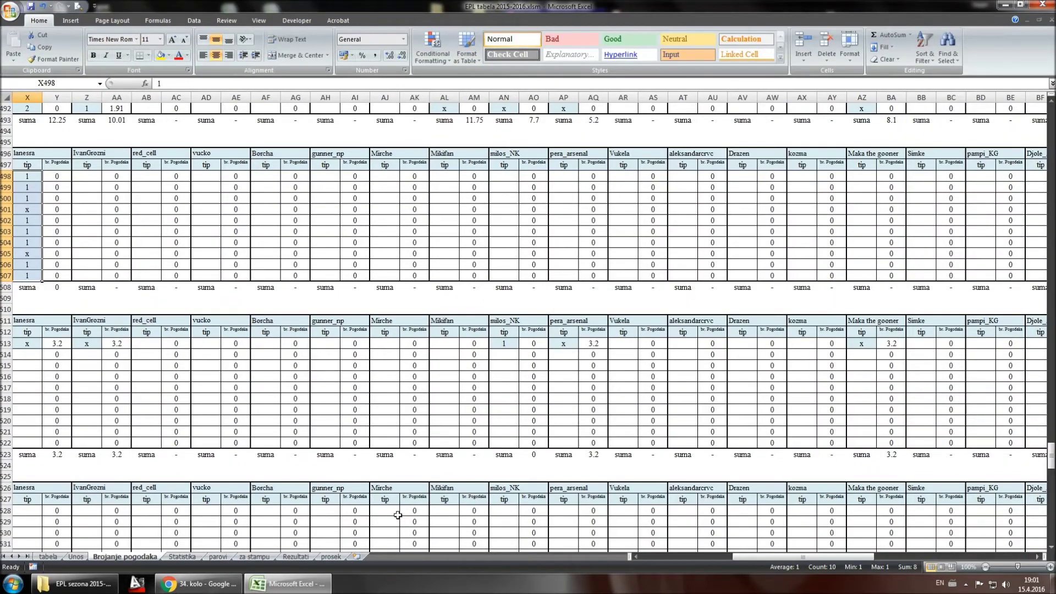
left_click_drag(809, 562, 664, 553)
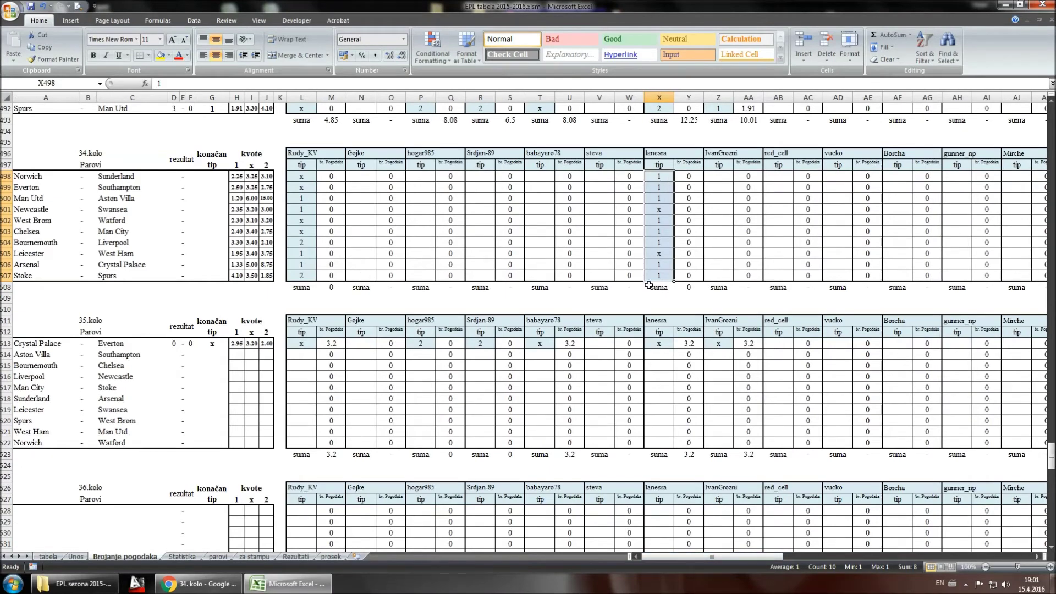
left_click_drag(752, 562, 642, 566)
Step: Export the 34.kolo auxiliary statistics to a .prn file from the Unos sheet, then save and close that file
left_click(76, 557)
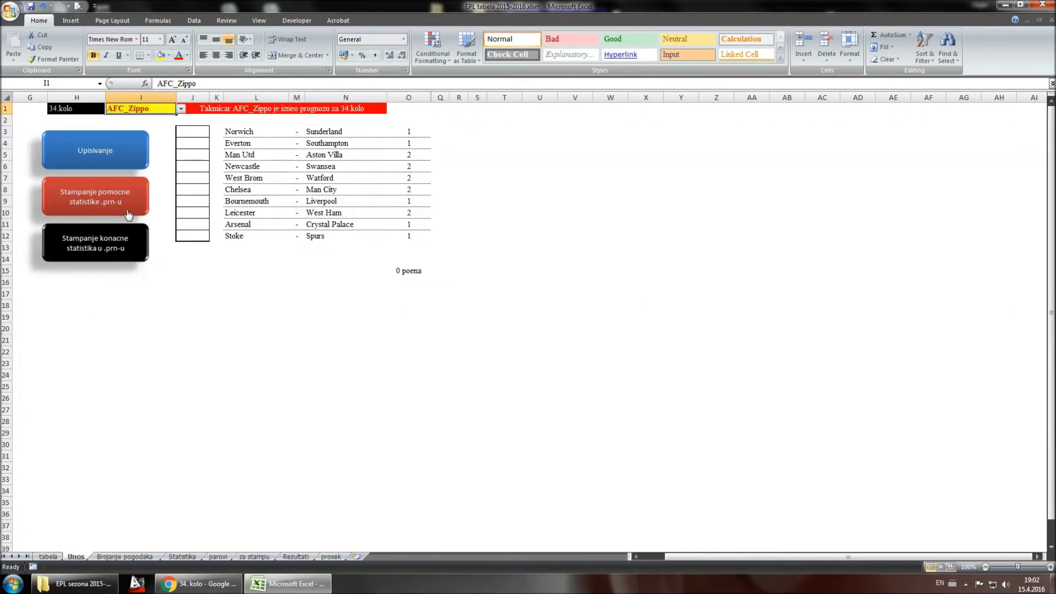
left_click(69, 200)
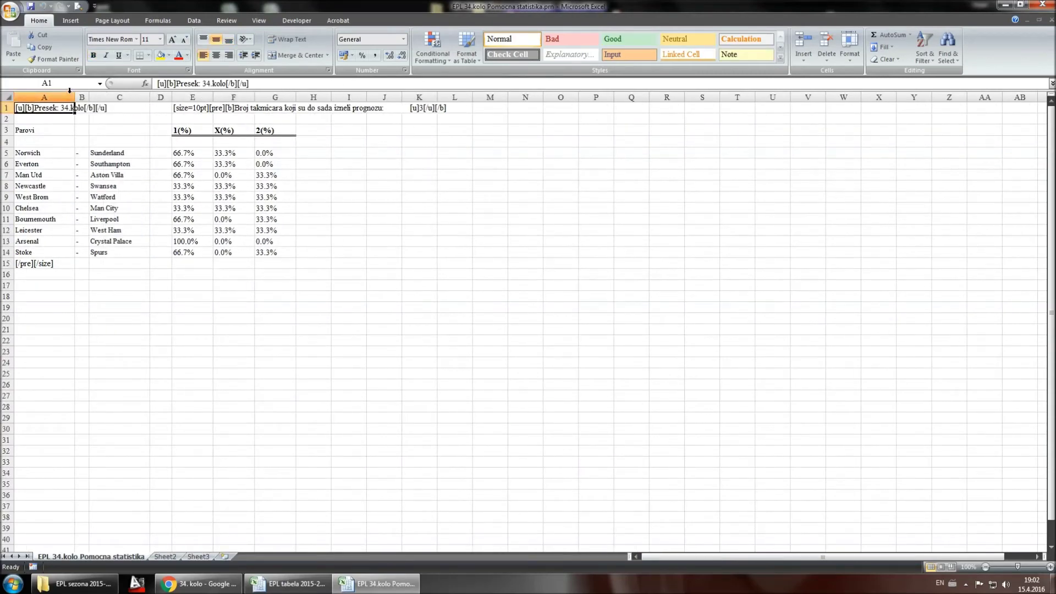
left_click(147, 101)
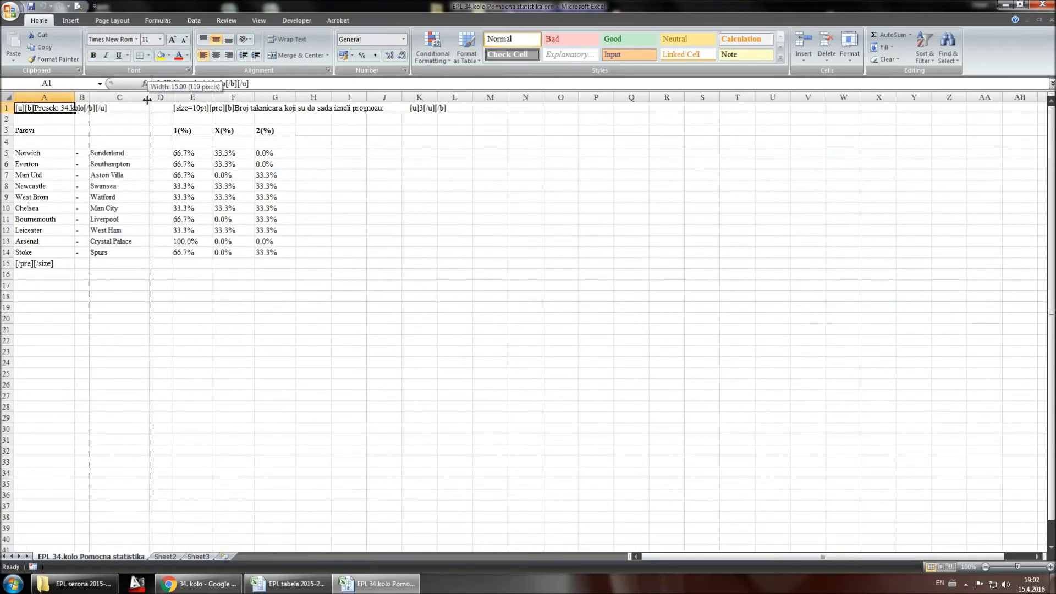
left_click(99, 6)
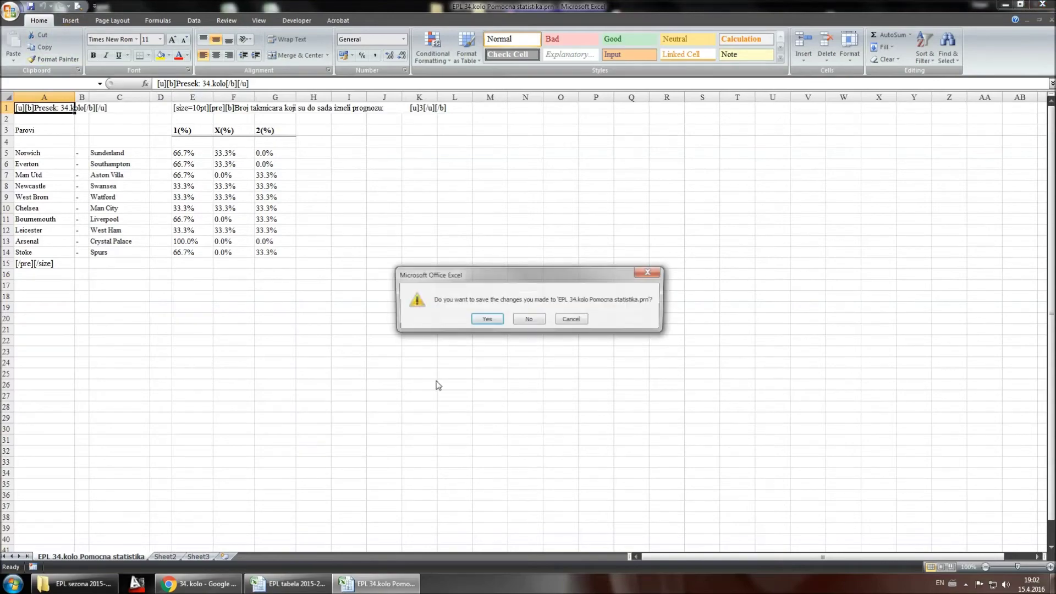
left_click(480, 322)
left_click(484, 333)
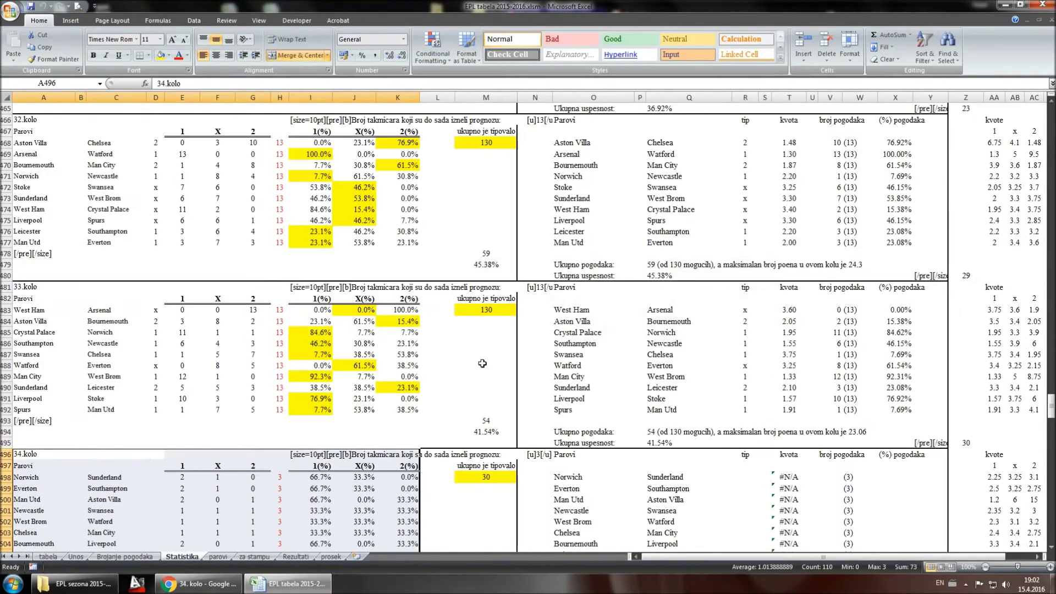
Step: Examine the 34.kolo tip statistics against the Brojanje pogodaka sheet and the 33.kolo block on the Statistika sheet
scroll(265, 530, "down", 5)
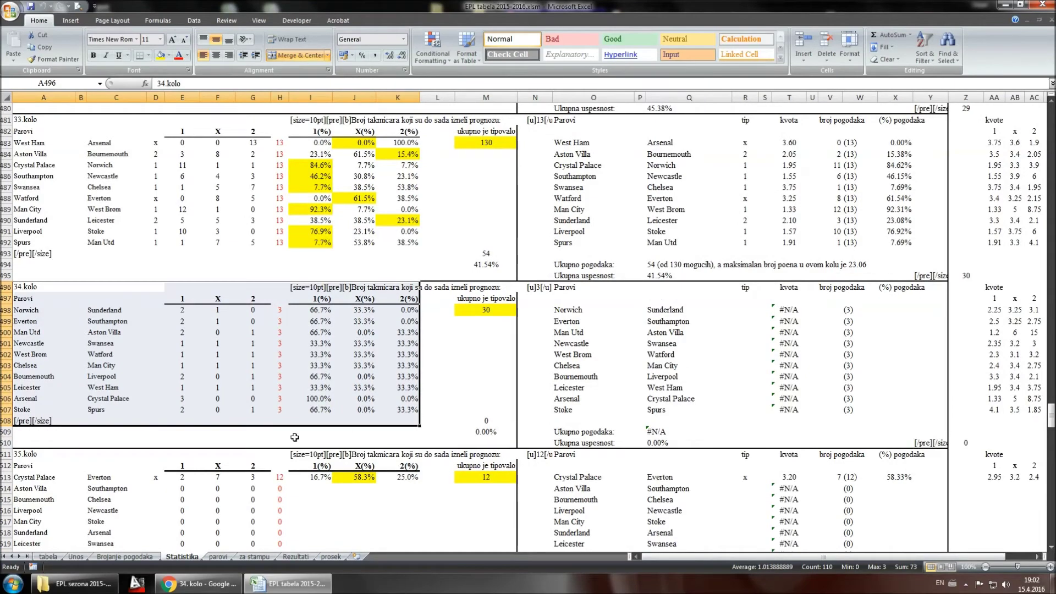
scroll(334, 443, "up", 4)
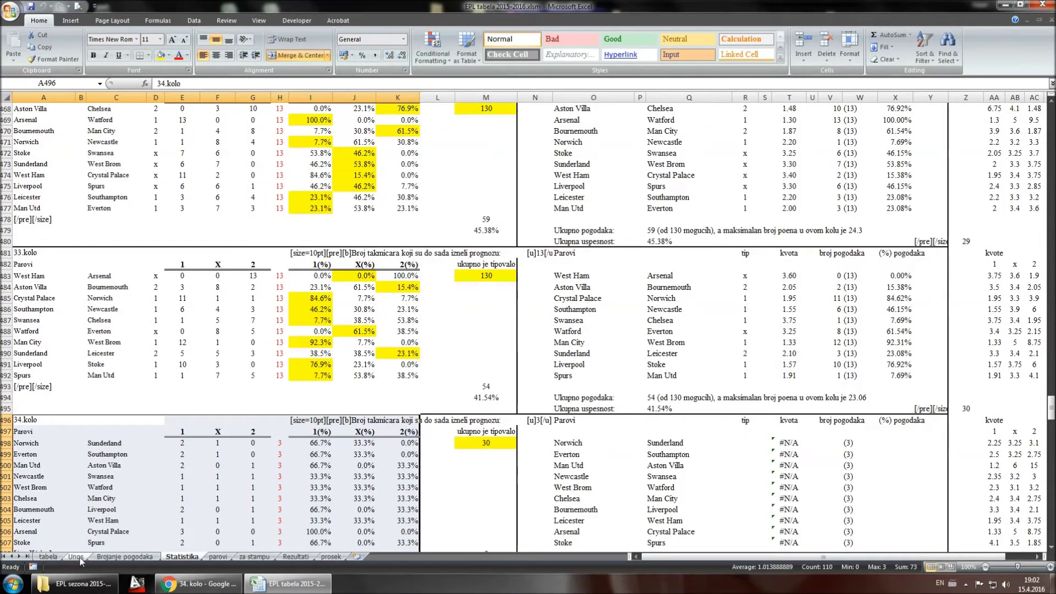
left_click(76, 557)
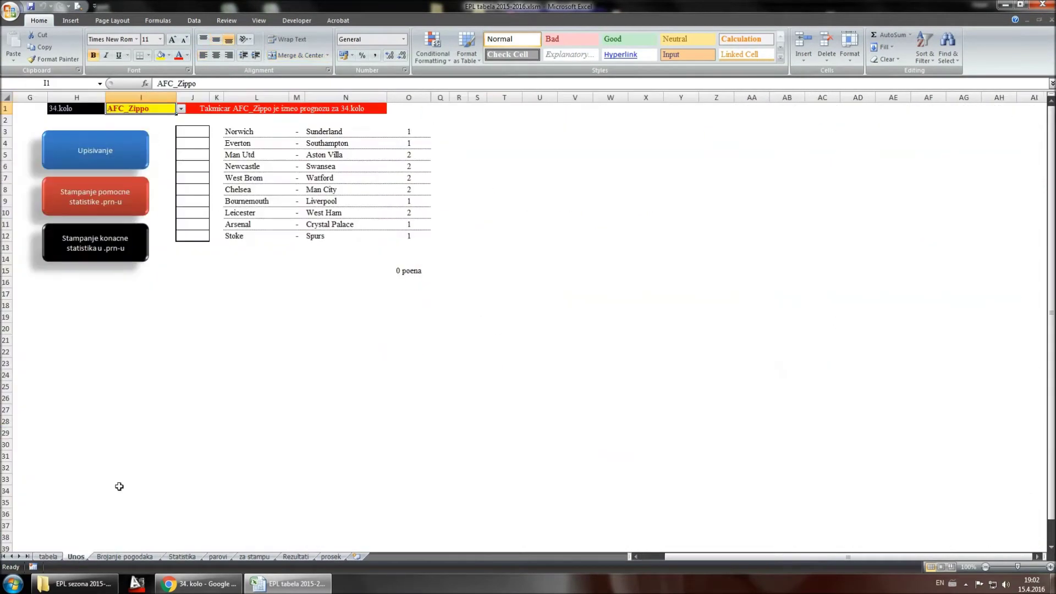
left_click(110, 558)
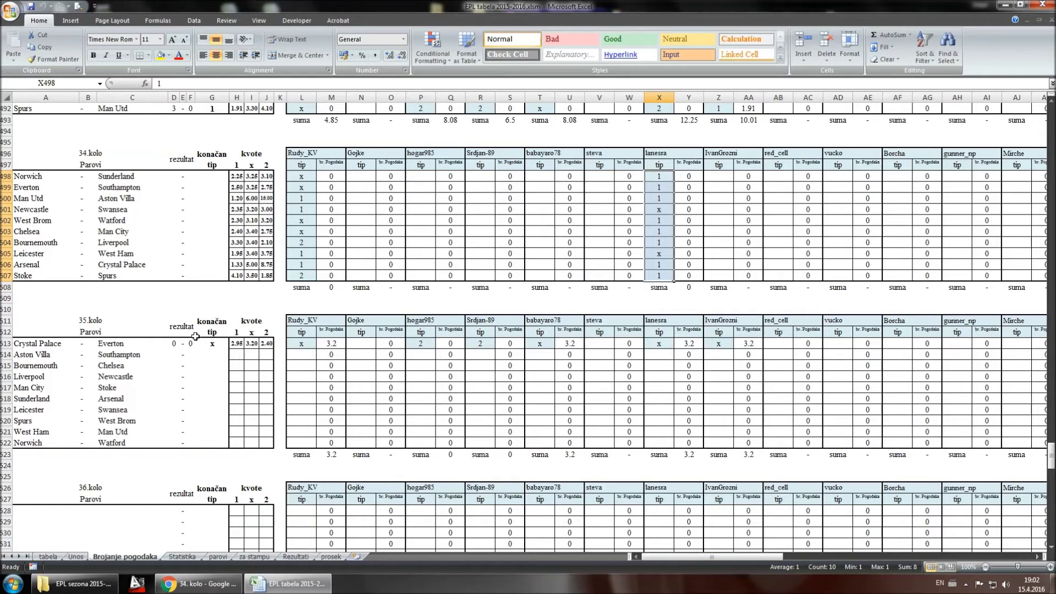
scroll(180, 227, "up", 2)
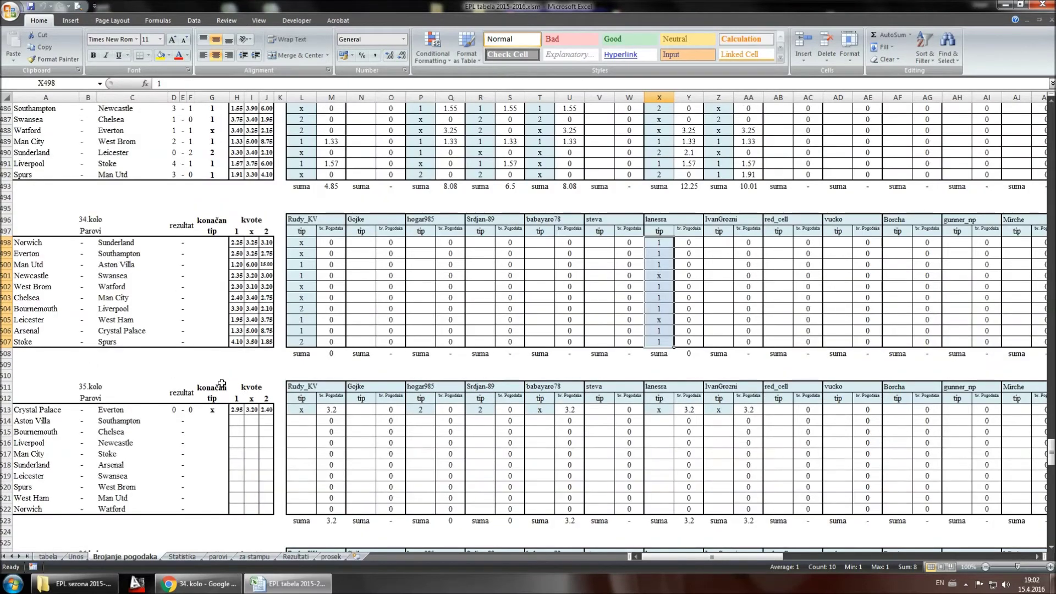
left_click(180, 557)
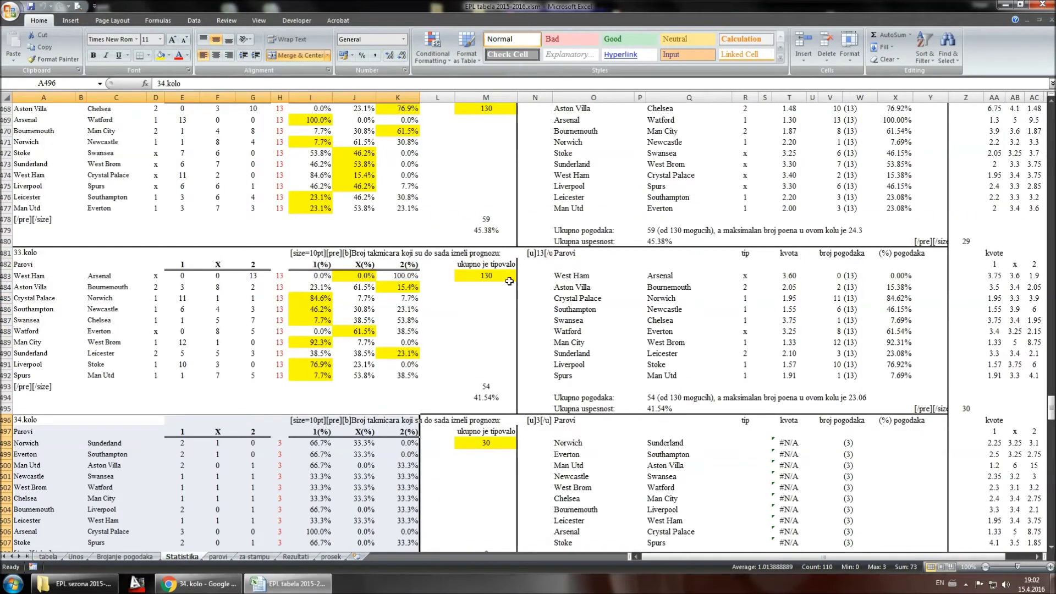
scroll(191, 329, "up", 2)
left_click_drag(21, 321, 487, 457)
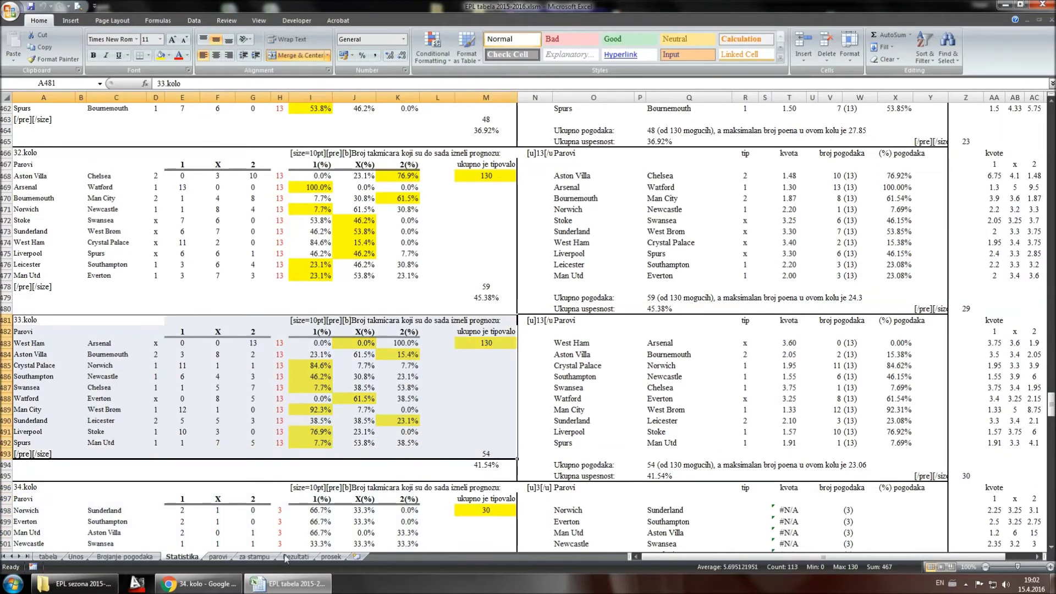
Step: Look over the fixtures on the parovi sheet and the results and season table on the za stampu sheet
left_click(218, 557)
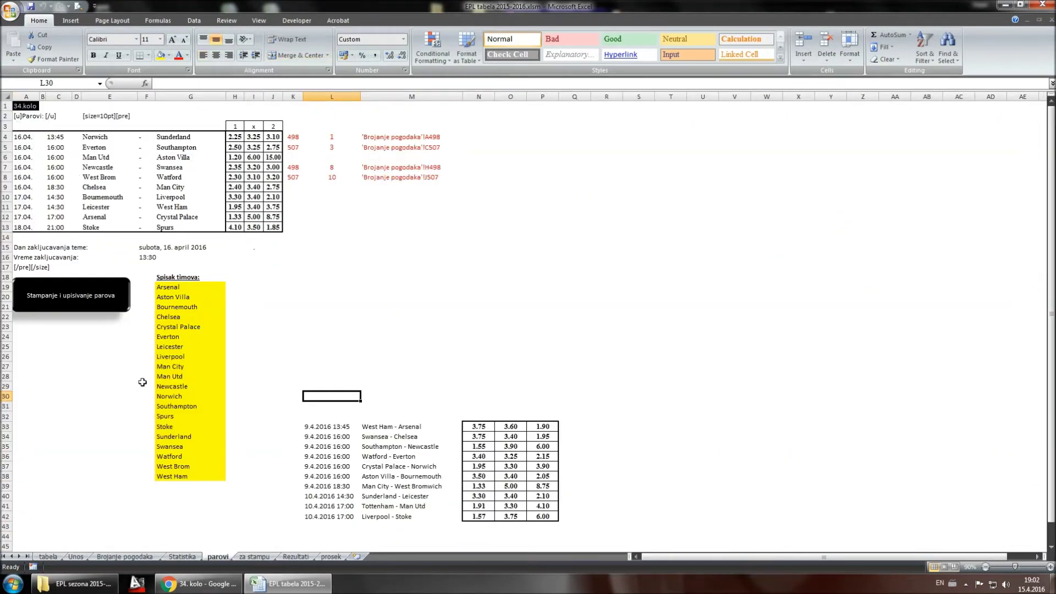
left_click(251, 557)
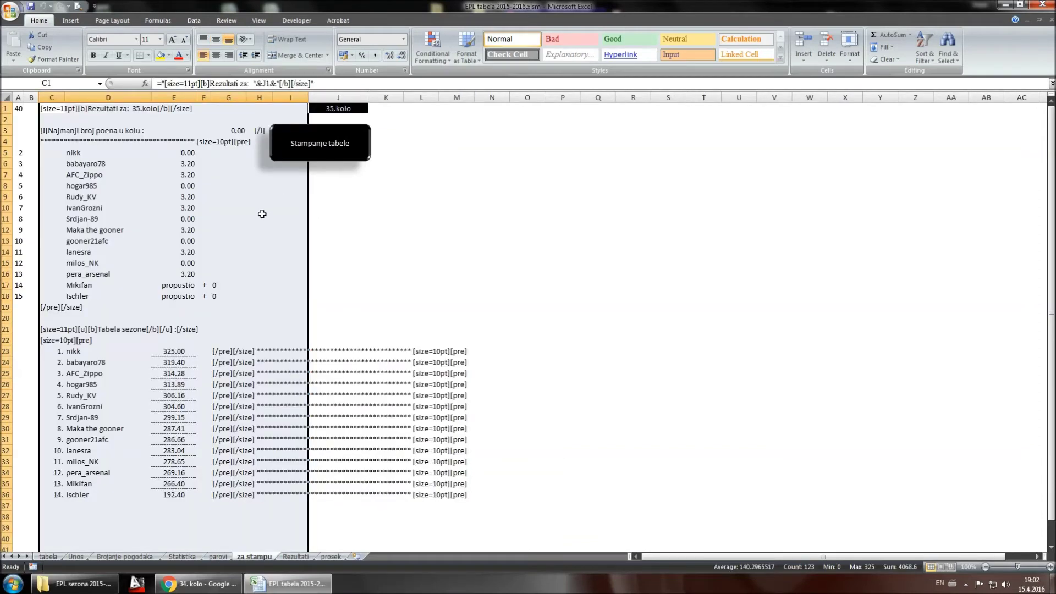
left_click(262, 214)
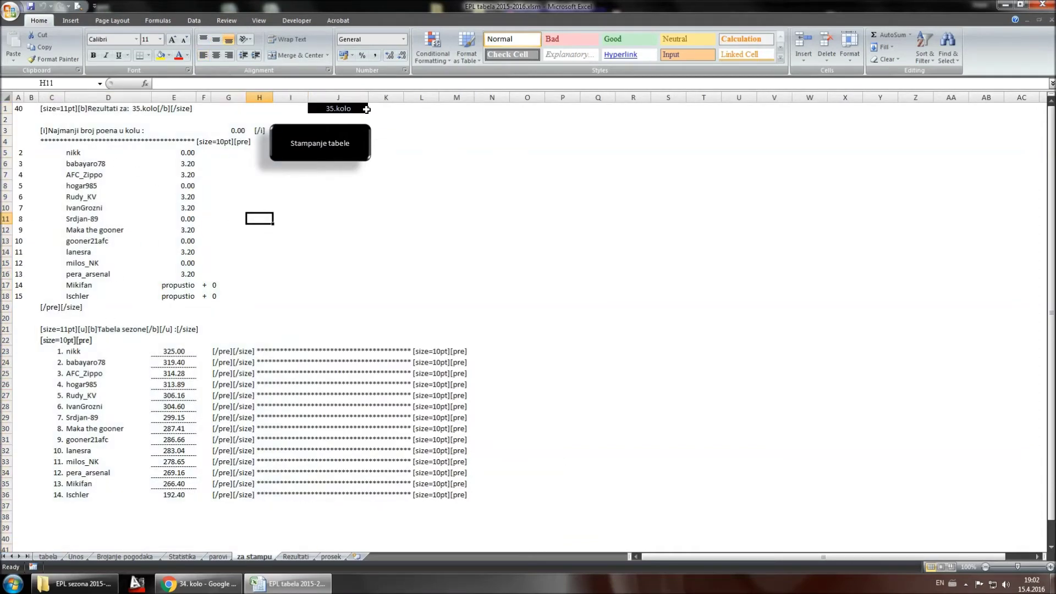
Step: Review the round selector on the za stampu sheet, then look at the Rezultati and prosek sheets
left_click(366, 110)
left_click(373, 109)
left_click(338, 122)
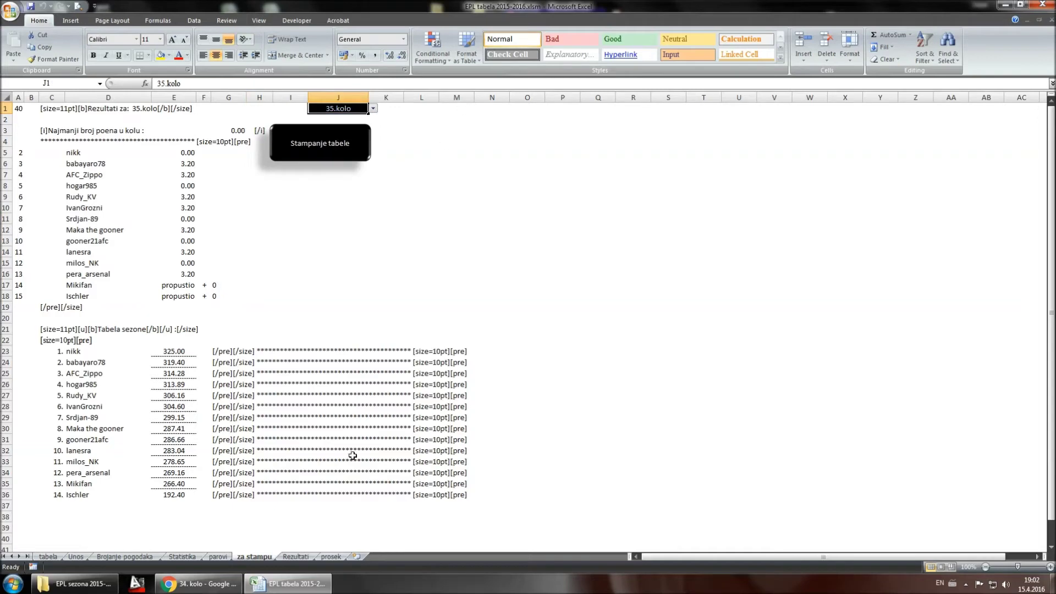
left_click(296, 557)
left_click(334, 556)
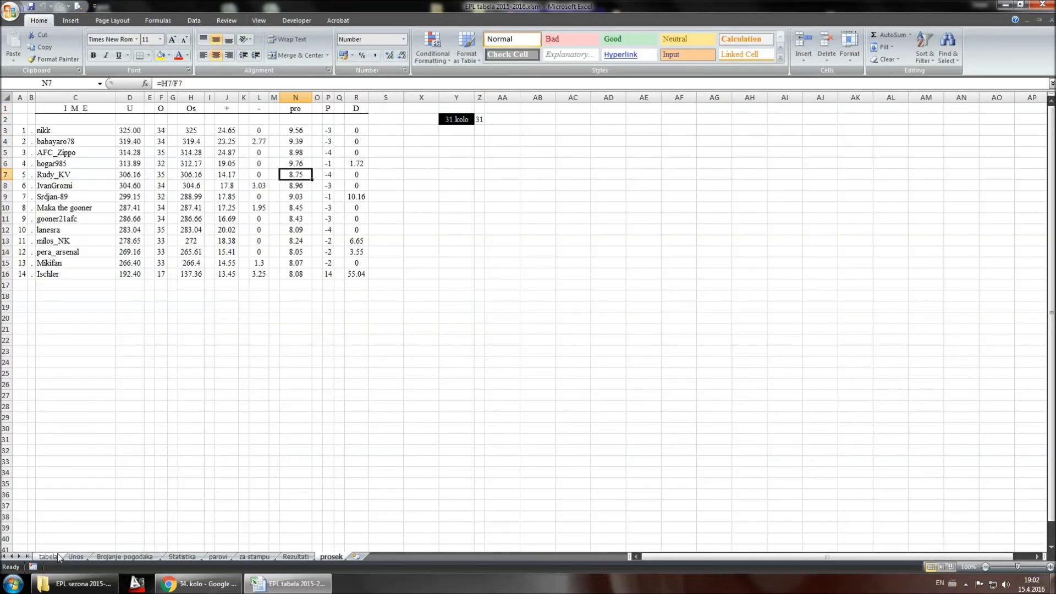
Step: Re-sort the competitors' season standings on the tabela sheet
left_click(50, 556)
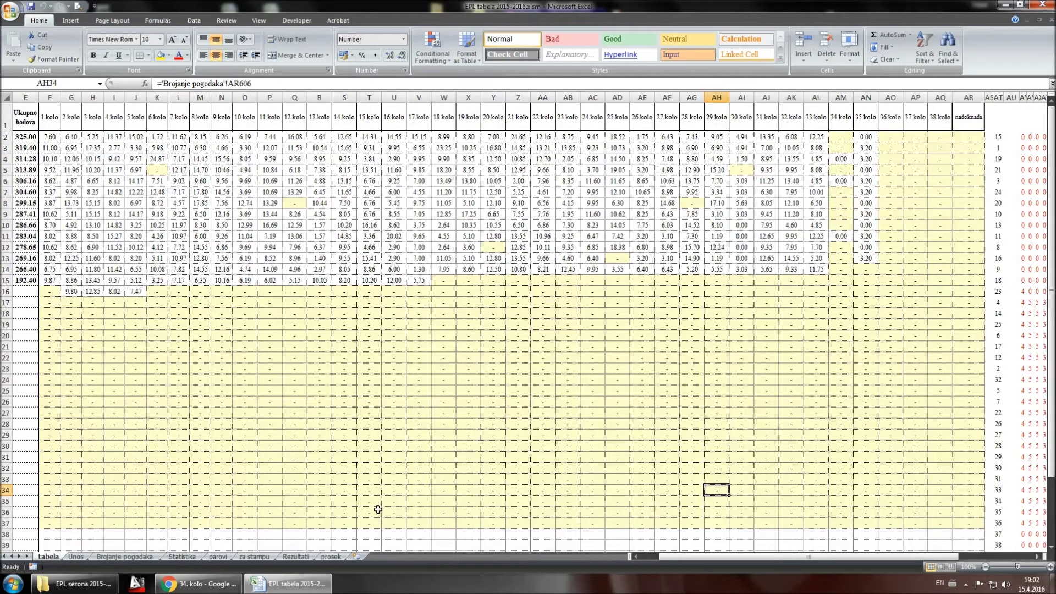
left_click_drag(669, 555, 644, 556)
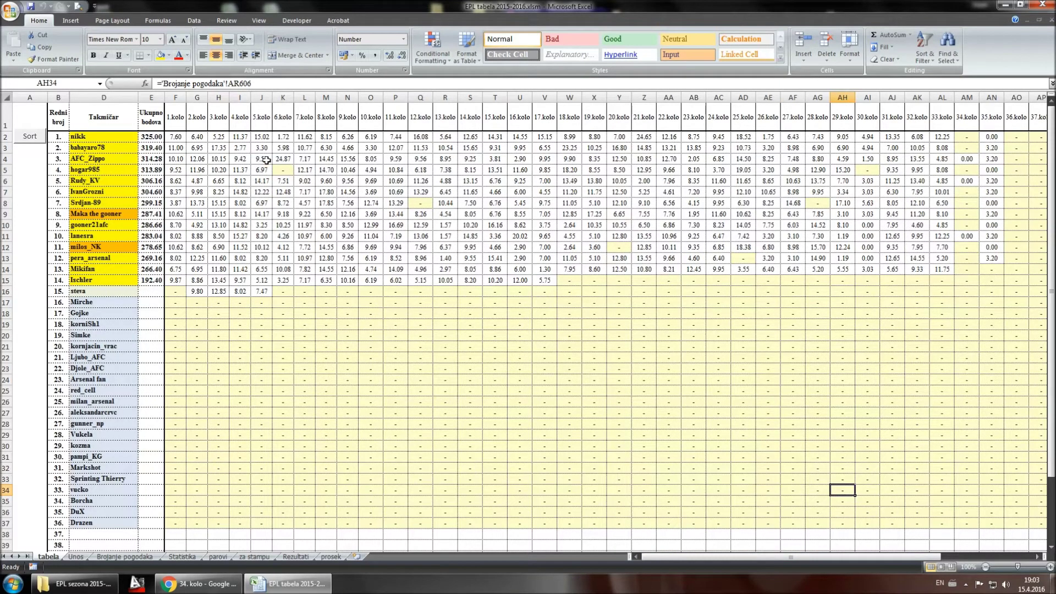
left_click(30, 137)
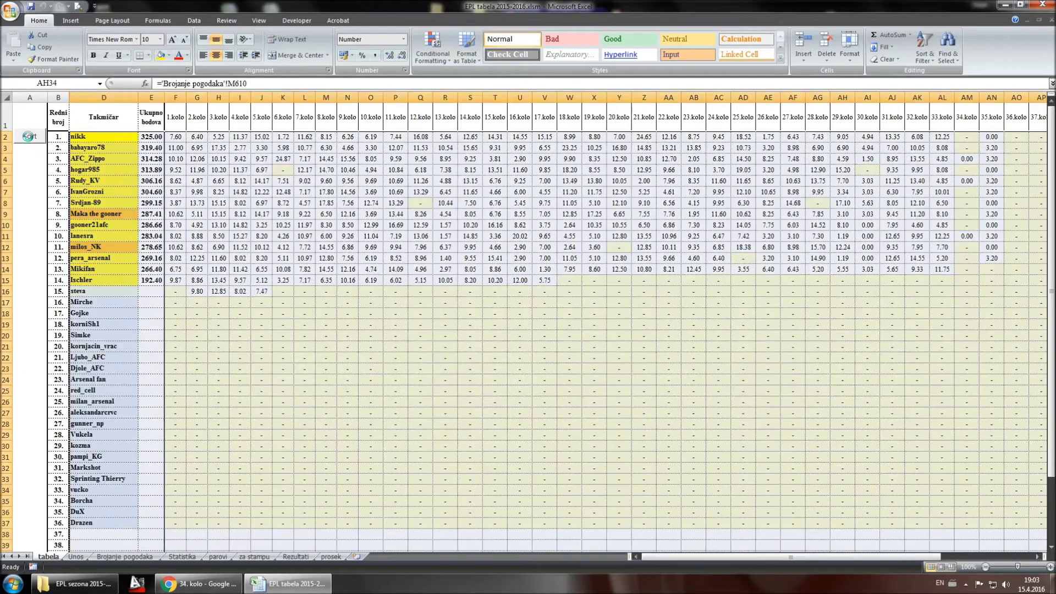
Step: Examine the per-round points and the auxiliary calculation columns beside and below the standings on the tabela sheet
left_click_drag(670, 553, 689, 557)
left_click(623, 257)
left_click_drag(764, 555, 839, 555)
left_click(704, 202)
left_click(665, 170)
left_click(738, 556)
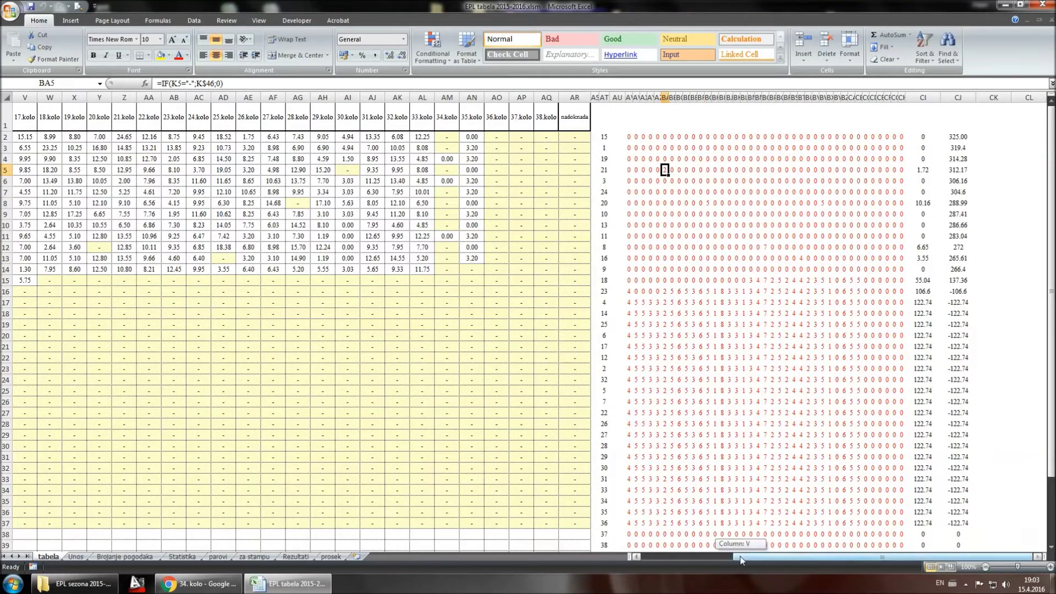
scroll(485, 436, "down", 6)
left_click(178, 407)
left_click(176, 419)
left_click(570, 432)
scroll(528, 548, "up", 5)
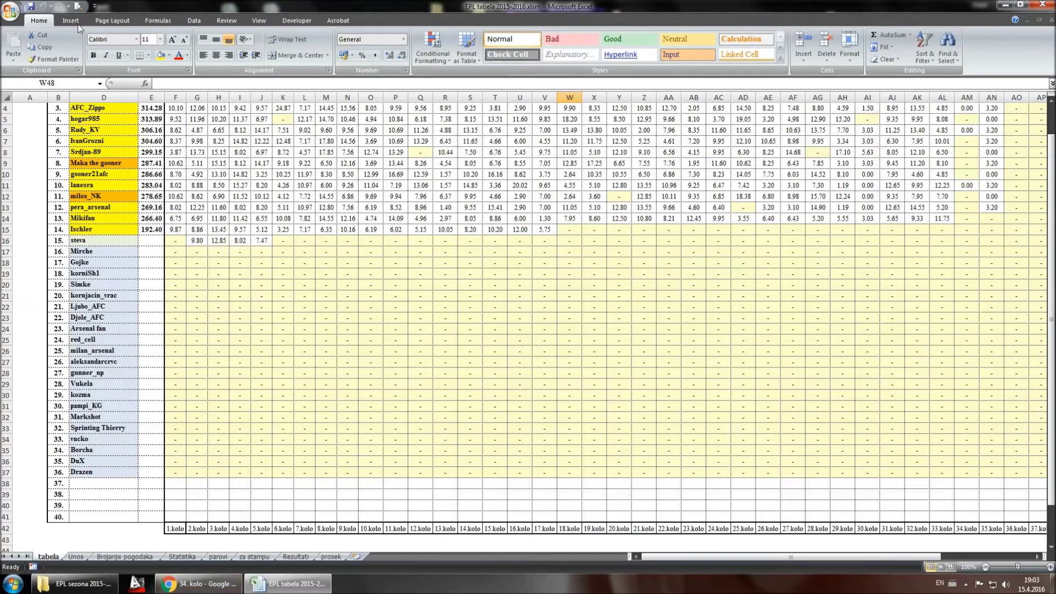
Step: Close the workbook from the Unos sheet and open EPL 34.kolo Pomocna statistika.prn from the EPL sezona 2015-2016 folder
left_click(77, 558)
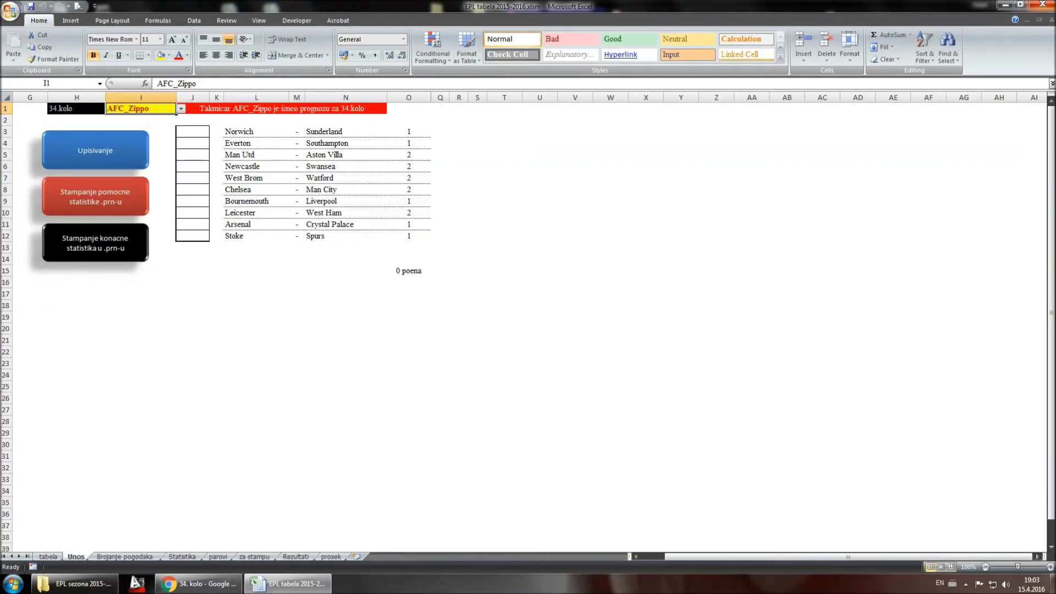
key("alt+F4")
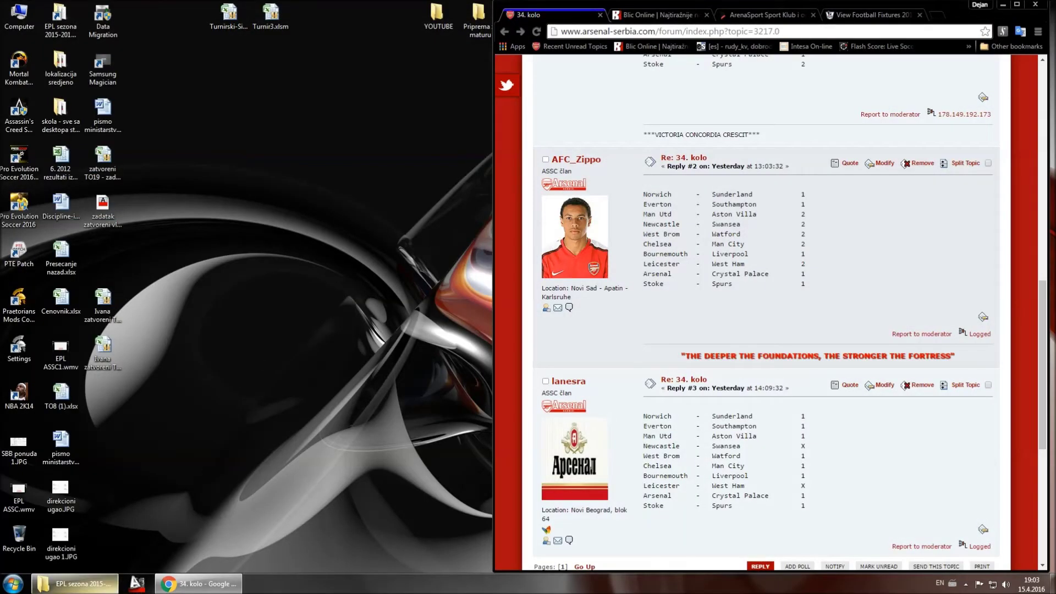
left_click(77, 584)
left_click(314, 346)
scroll(314, 349, "down", 5)
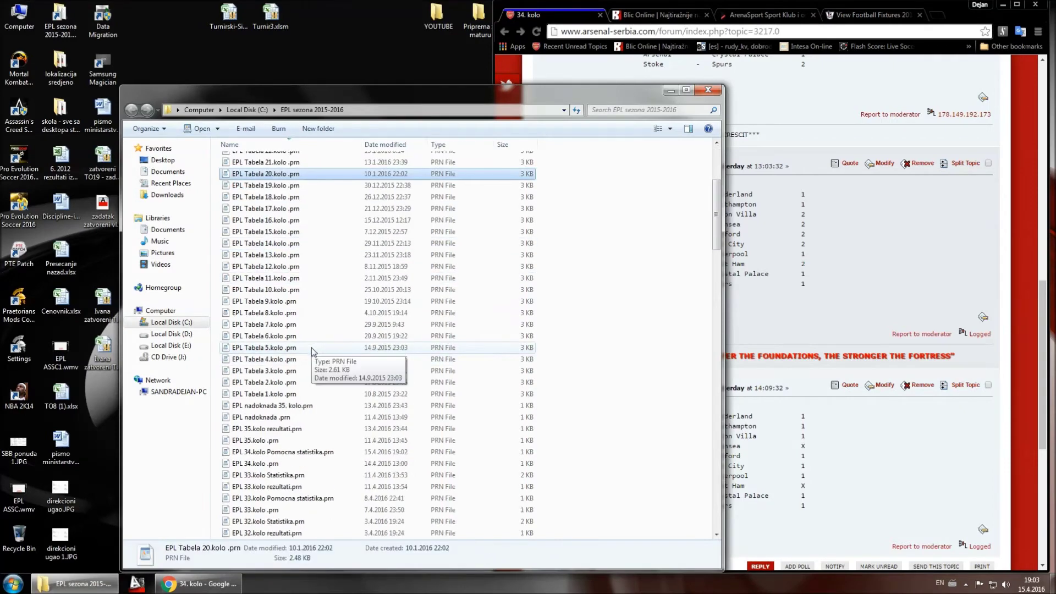
double_click(259, 452)
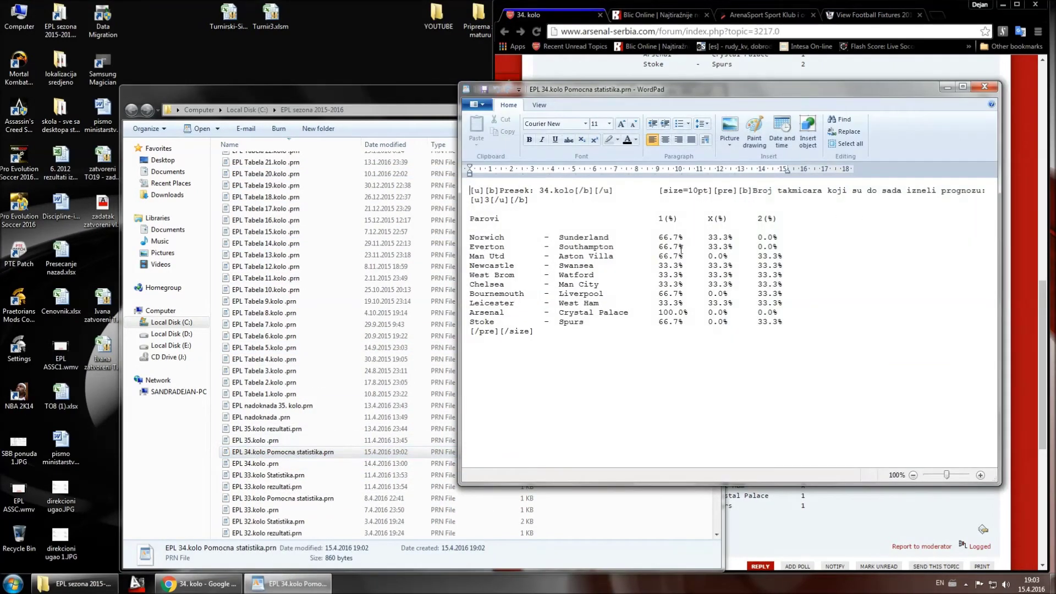
Step: Copy the entire 34.kolo auxiliary statistics text, then minimize the document and the folder window
left_click_drag(555, 359, 463, 182)
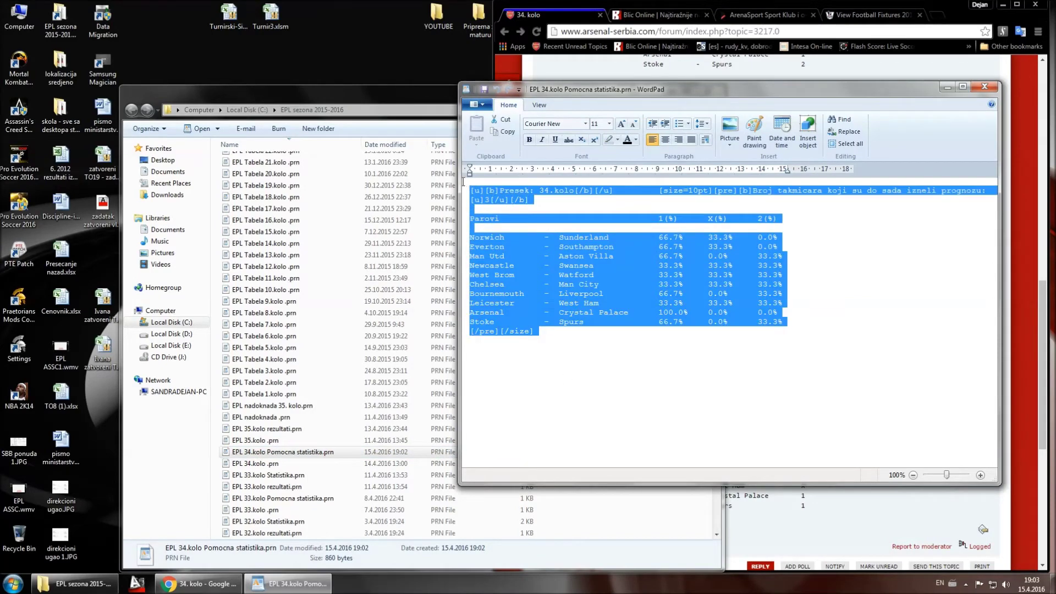
right_click(516, 297)
left_click(539, 316)
left_click(947, 87)
left_click(680, 89)
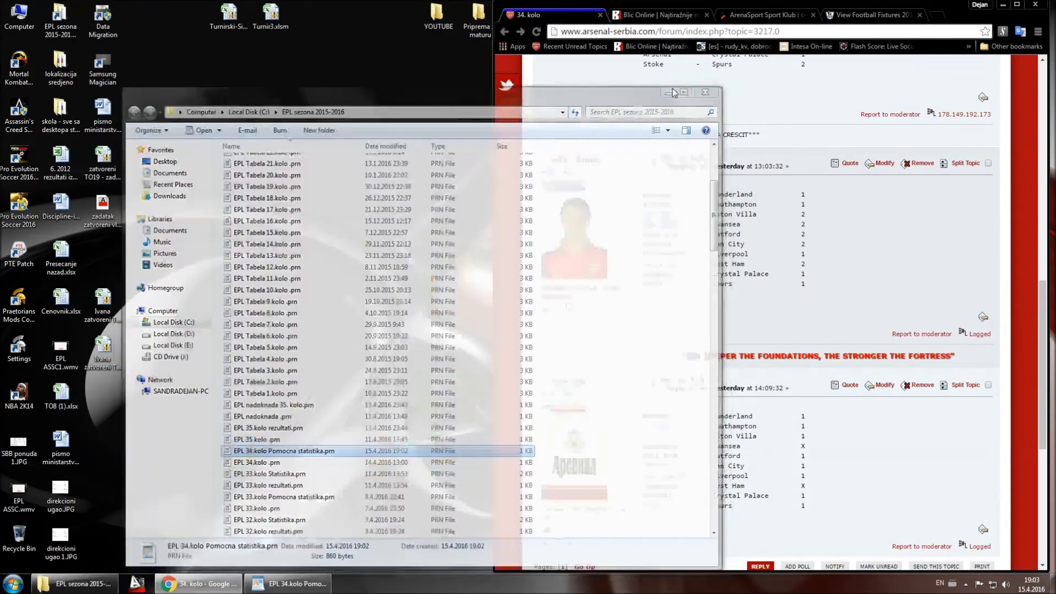
Step: Go from the 34. kolo topic to the Takmičenje - EPL board's topic list
scroll(853, 302, "down", 4)
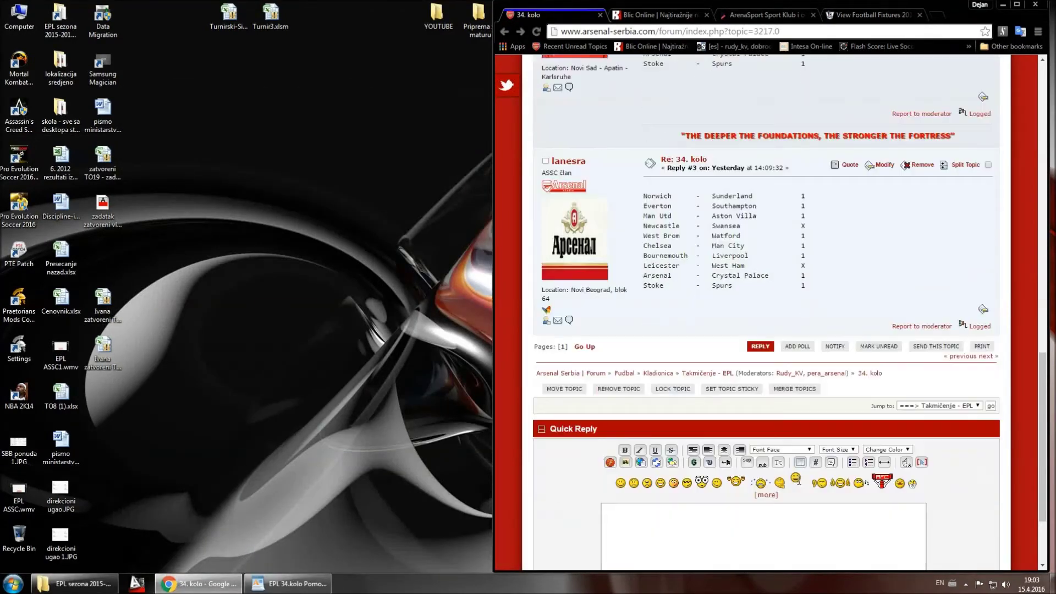
left_click(716, 375)
scroll(960, 324, "down", 5)
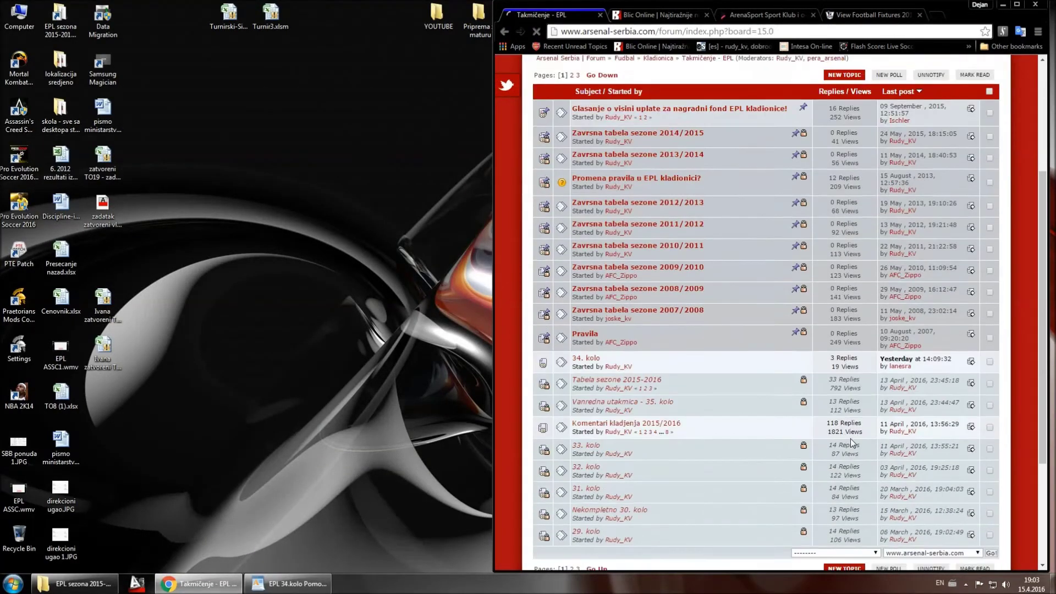
left_click(972, 330)
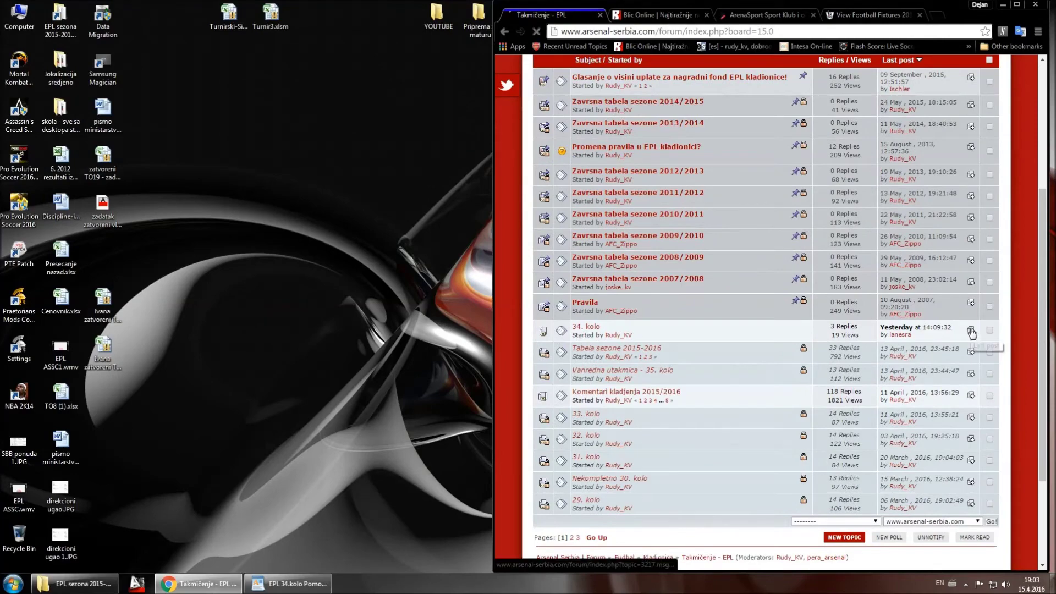
scroll(808, 315, "up", 3)
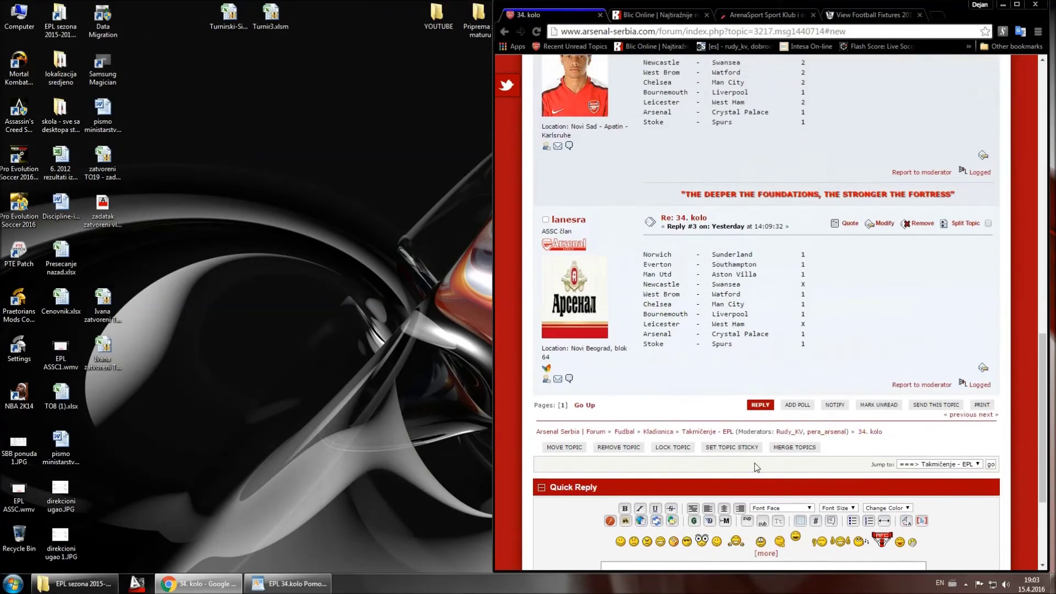
left_click(701, 444)
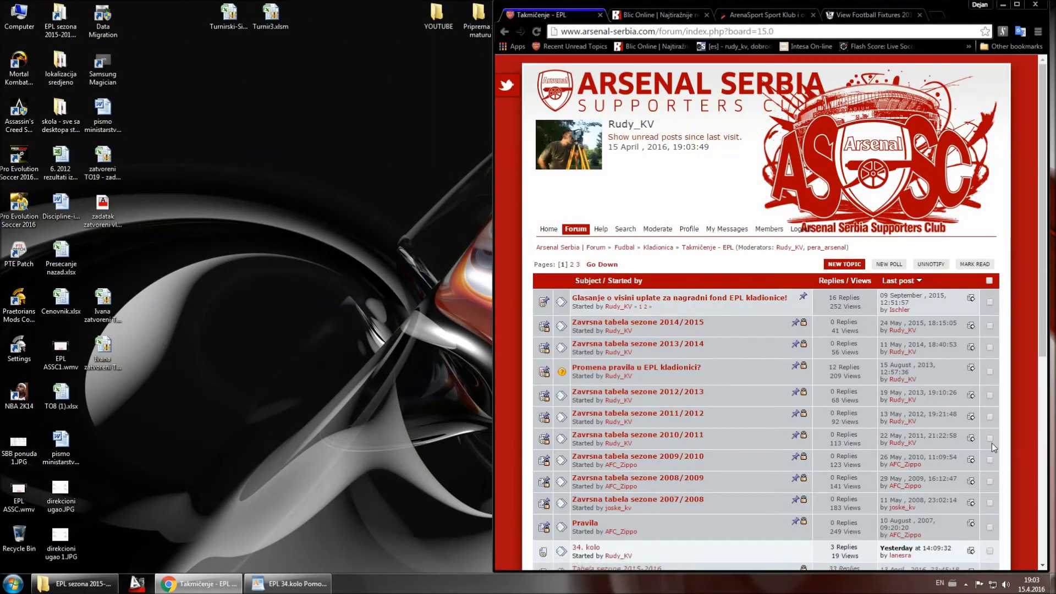
Step: Open the newest post of the Komentari kladjenja 2015/2016 topic on the board
scroll(916, 469, "down", 2)
scroll(916, 469, "down", 1)
left_click(972, 513)
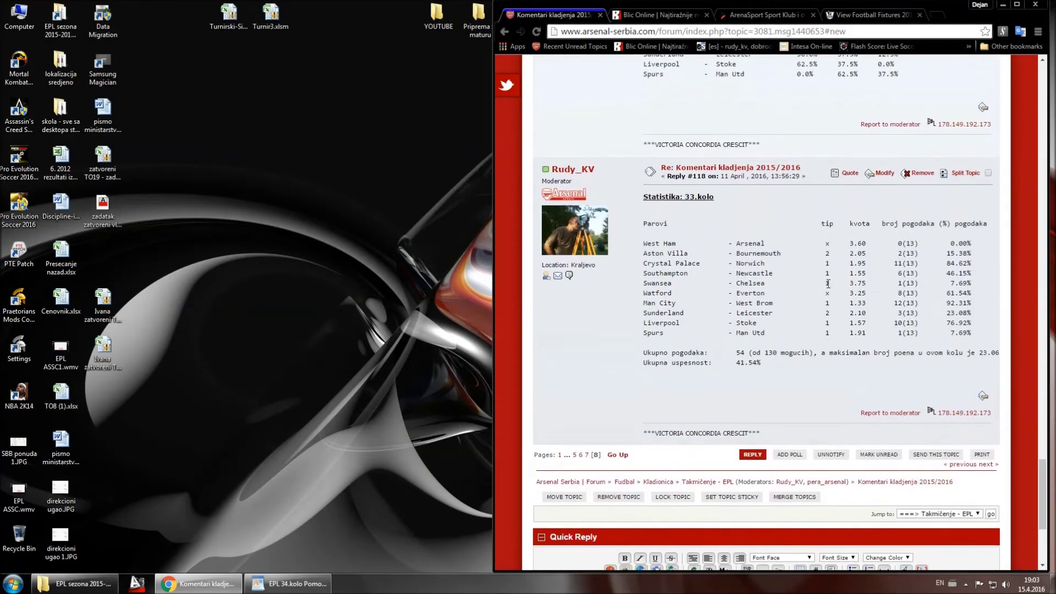
Step: Paste the copied 34.kolo statistics into the topic's quick reply and preview the post
scroll(829, 369, "down", 2)
right_click(738, 409)
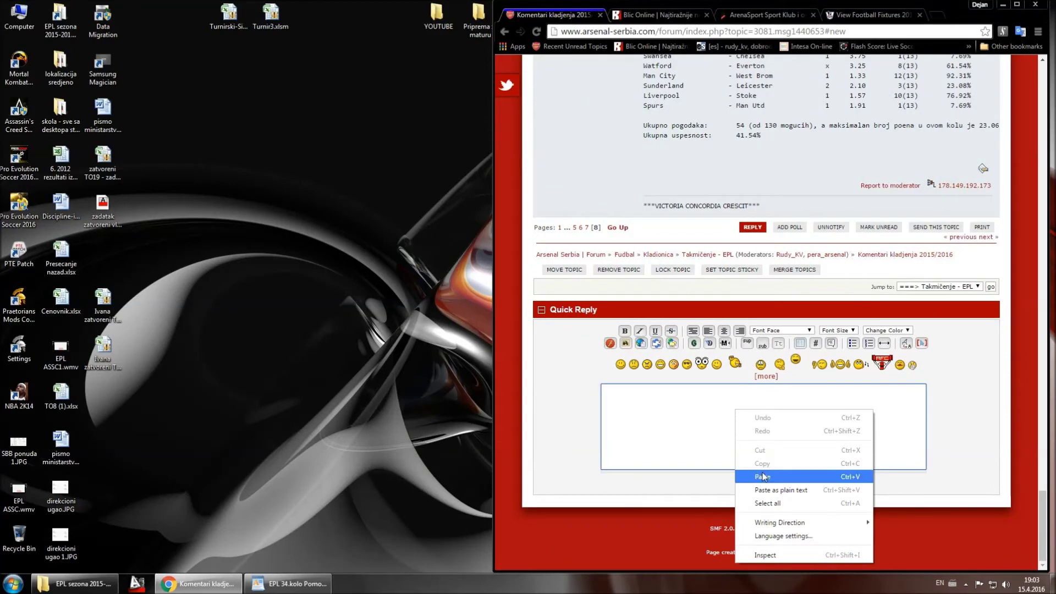
left_click(780, 474)
left_click(782, 489)
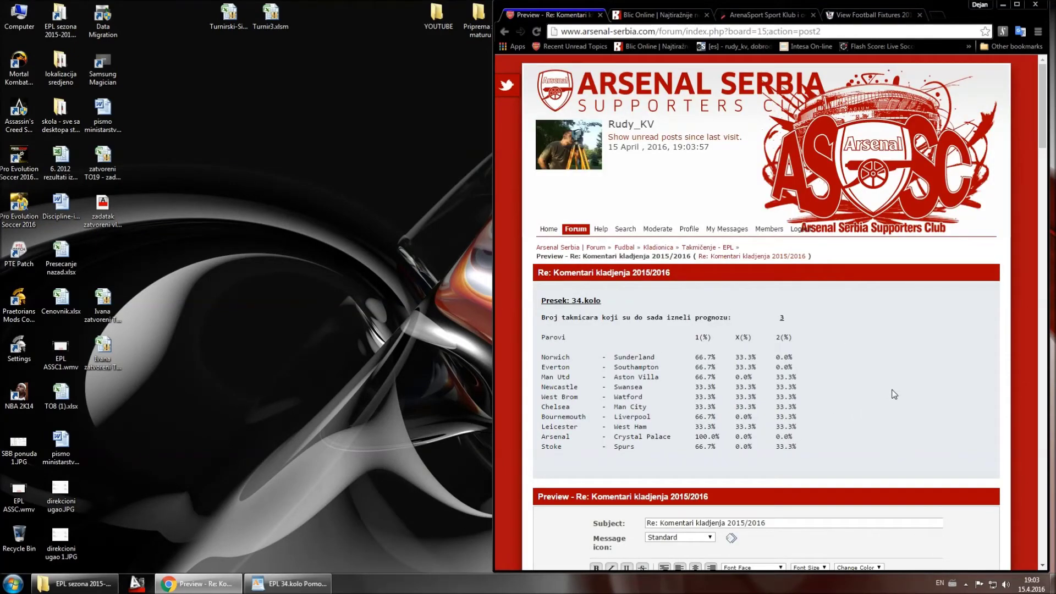
Step: Check the previewed 34.kolo statistics message through its last line and publish it as a reply
scroll(948, 367, "down", 3)
scroll(951, 368, "down", 4)
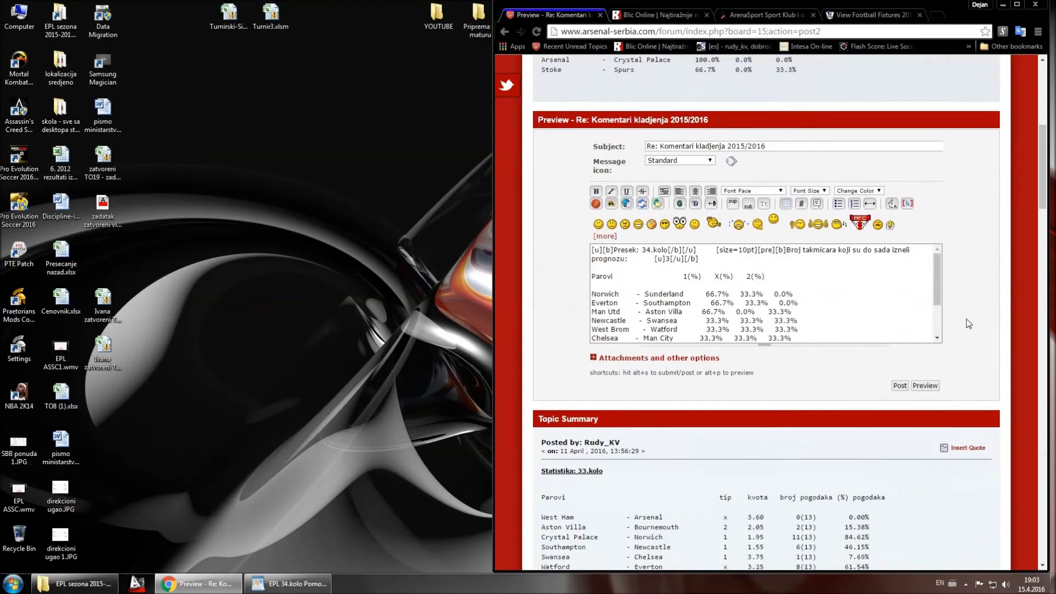
left_click_drag(940, 279, 940, 325)
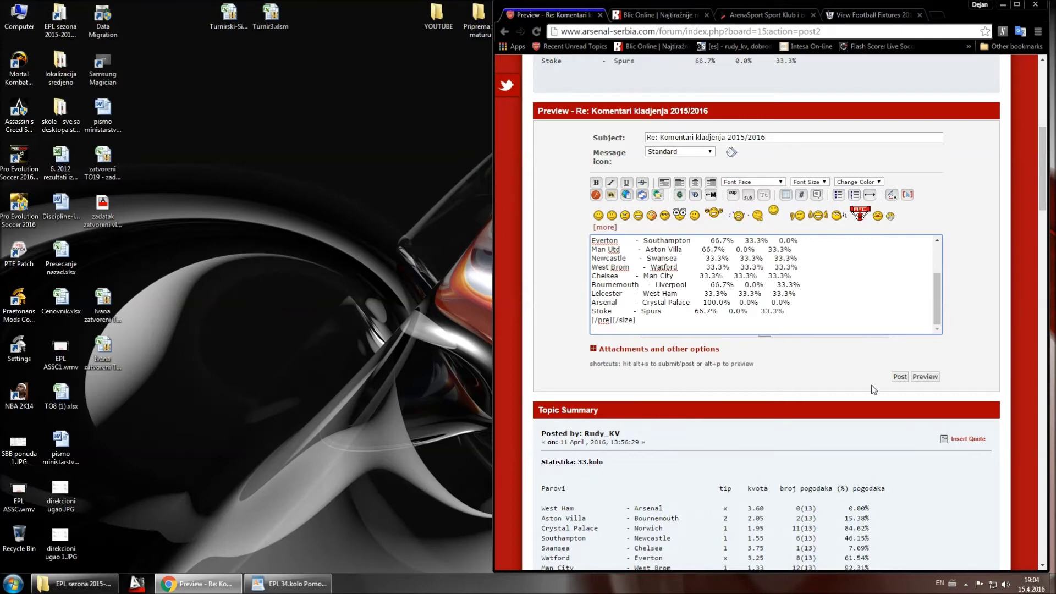
left_click(900, 376)
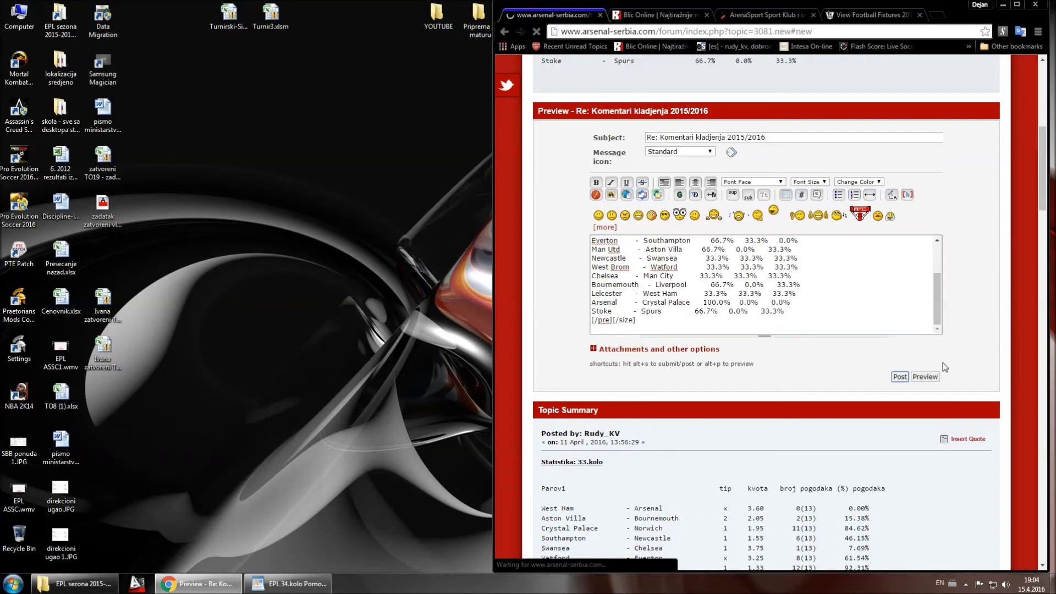
scroll(924, 330, "up", 3)
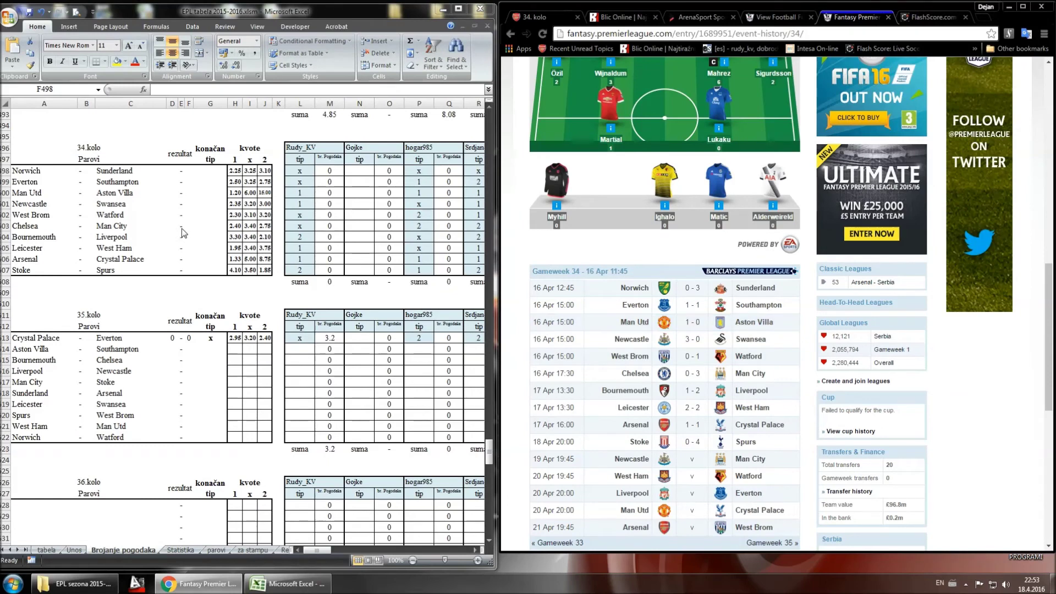
Step: Check the Stoke City - Tottenham result on FlashScore, then return to the Gameweek 34 results on the Fantasy Premier League page
left_click_drag(188, 171, 189, 262)
left_click(172, 171)
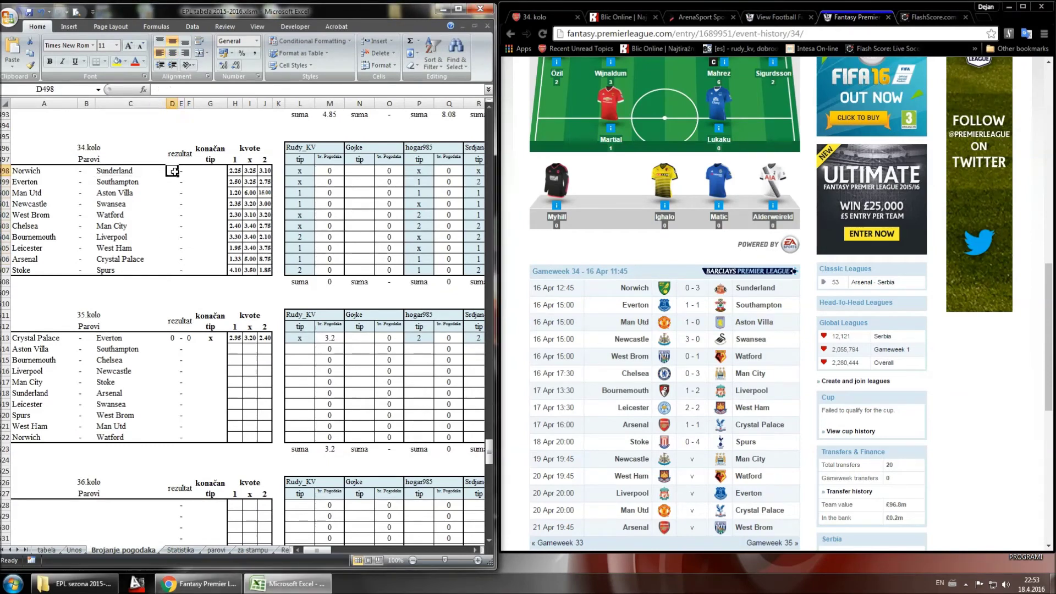
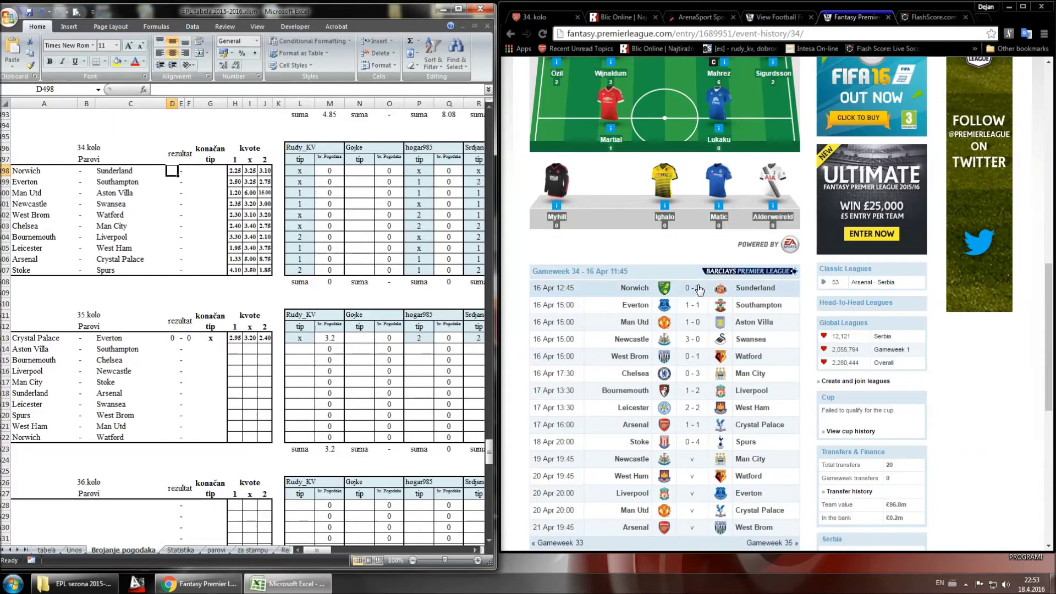
left_click(923, 21)
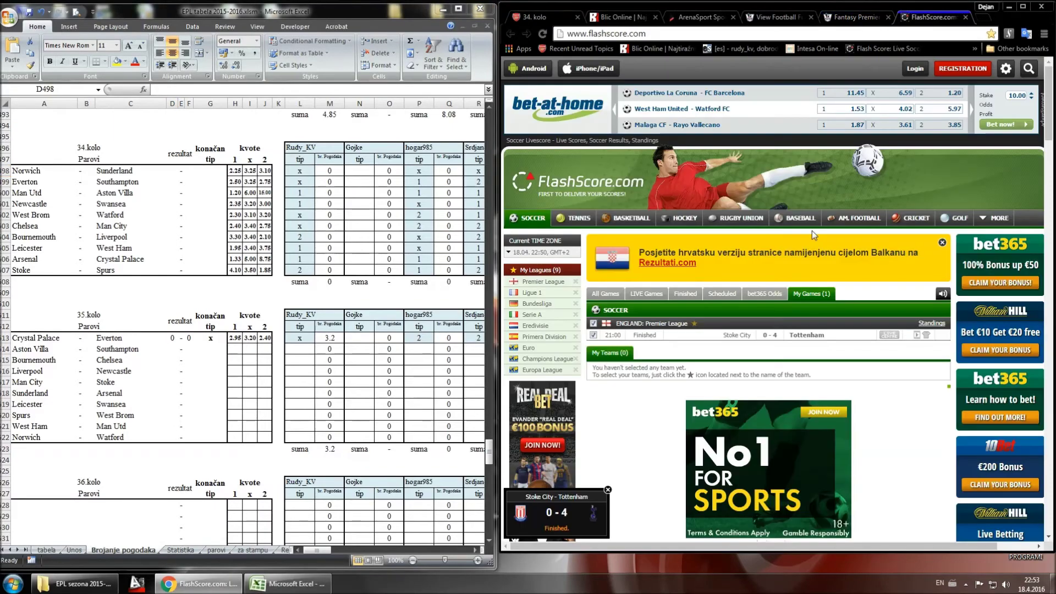
left_click(842, 21)
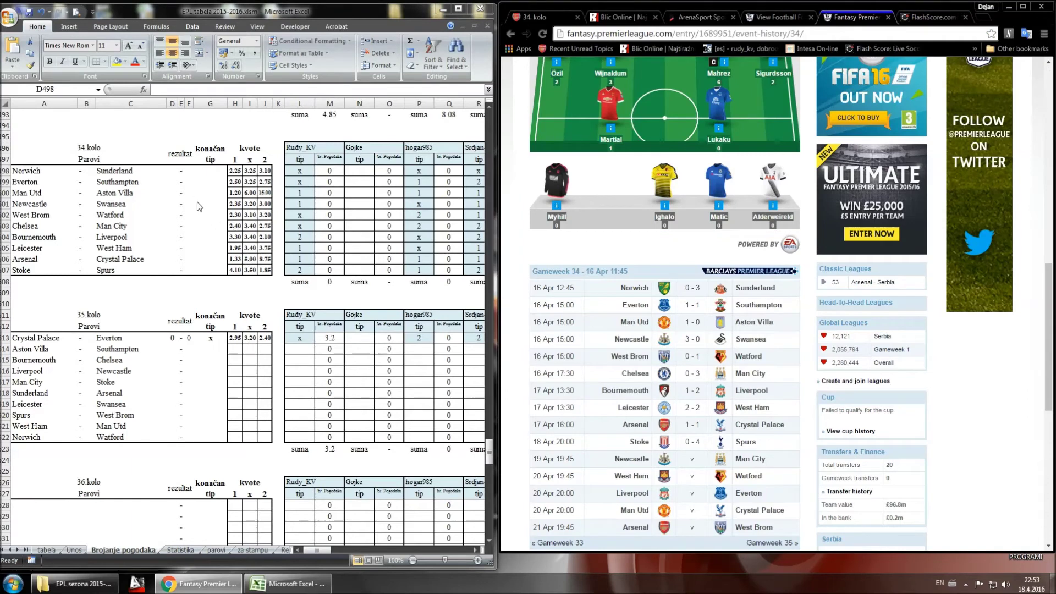
Step: Enter the 34.kolo results Norwich - Sunderland 0-3 and Everton - Southampton 1-1 on the Brojanje pogodaka sheet
left_click(172, 172)
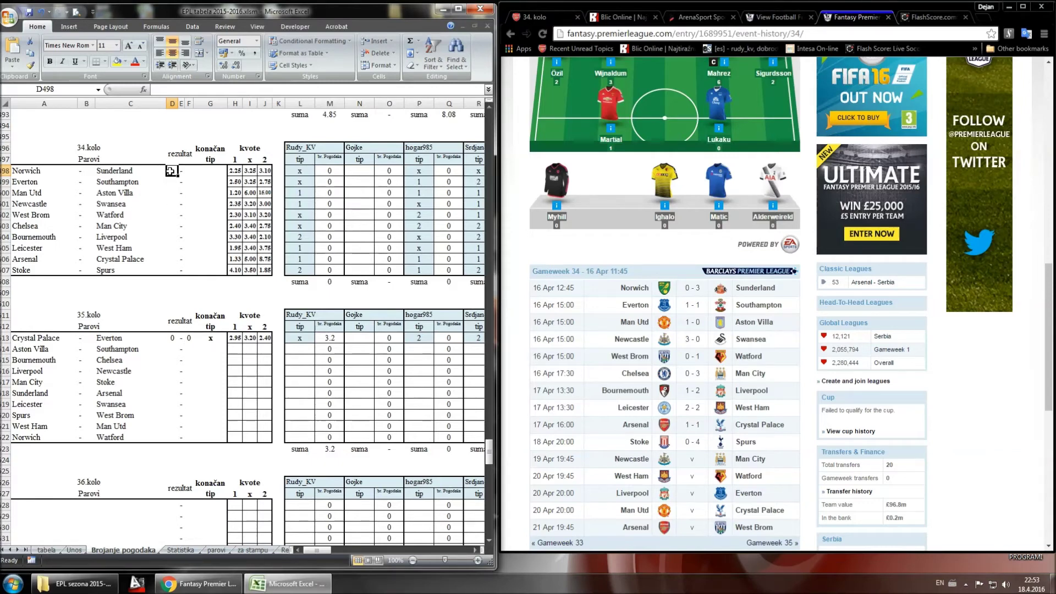
type("0")
key("Tab")
key("Tab")
type("3")
key("Return")
type("1")
key("Tab")
key("Tab")
type("1")
key("Return")
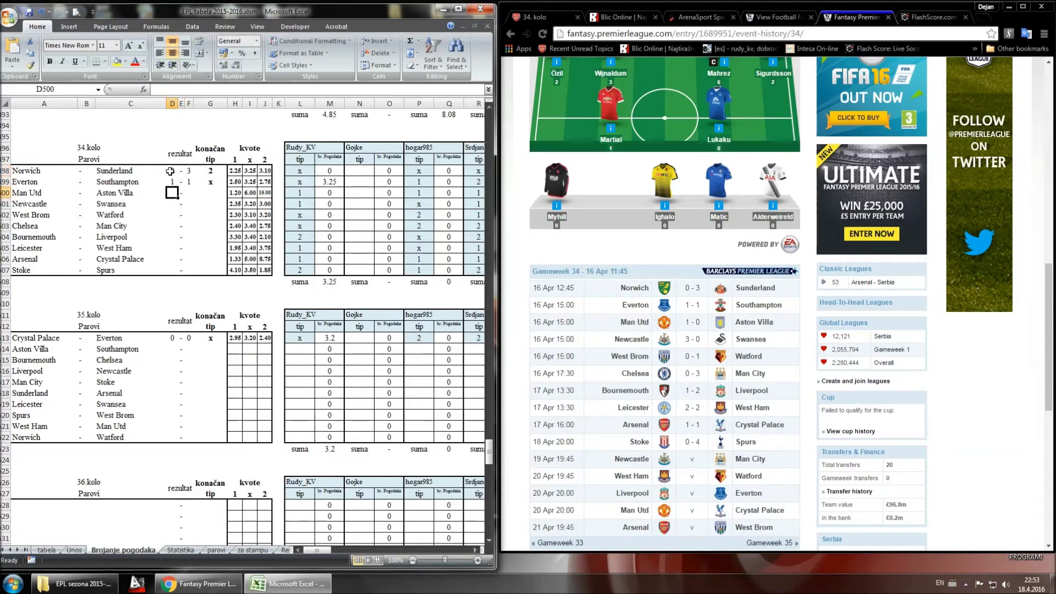
Step: Widen the workbook window and enter the 34.kolo results Man Utd - Aston Villa 1-0 and Newcastle - Swansea 3-0
left_click_drag(498, 110, 651, 141)
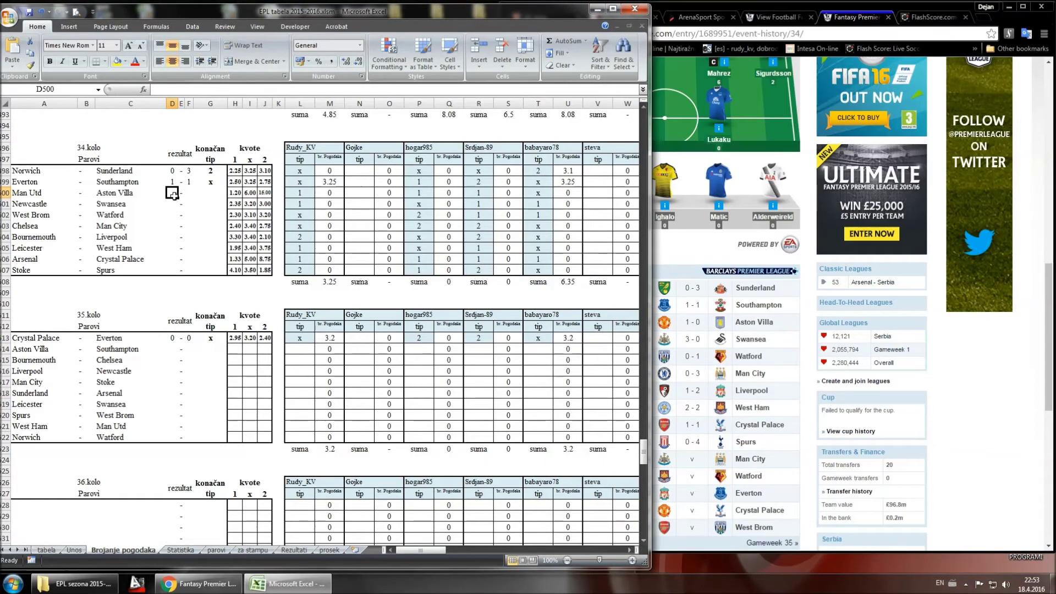
type("1")
key("Tab")
key("Tab")
type("0")
key("Return")
type("3")
key("Tab")
key("Tab")
type("0")
key("Return")
Step: Enter the 34.kolo results West Brom - Watford 0-1 and Chelsea - Man City 0-3
type("0")
key("Tab")
key("Tab")
type("1")
key("Return")
type("0")
key("Tab")
key("Tab")
type("3")
key("Return")
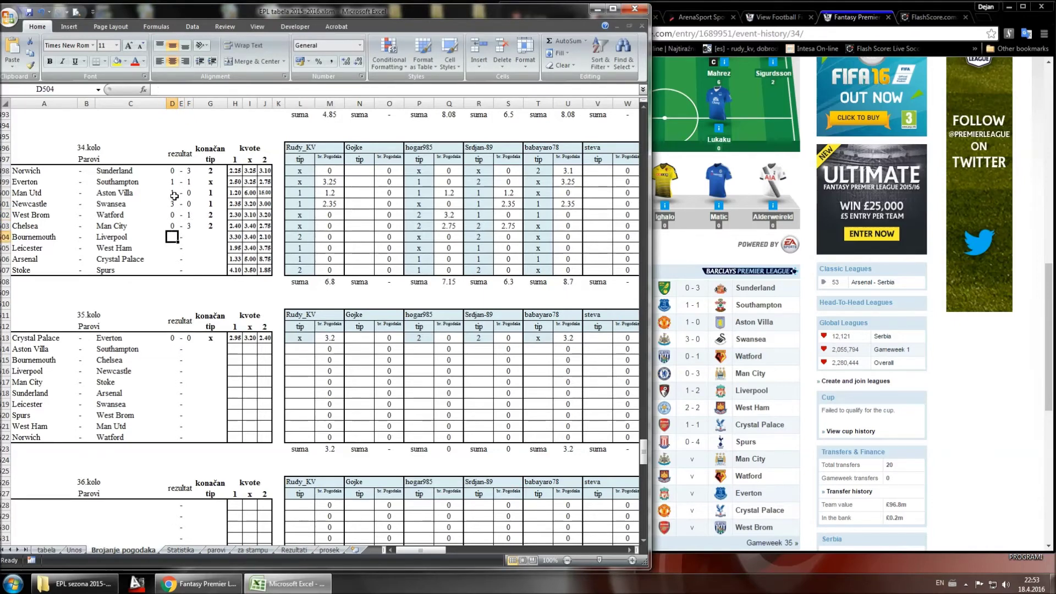
Step: Enter the 34.kolo results Bournemouth - Liverpool 1-2 and Leicester - West Ham 2-2
type("1")
key("Tab")
key("Tab")
type("2")
key("Return")
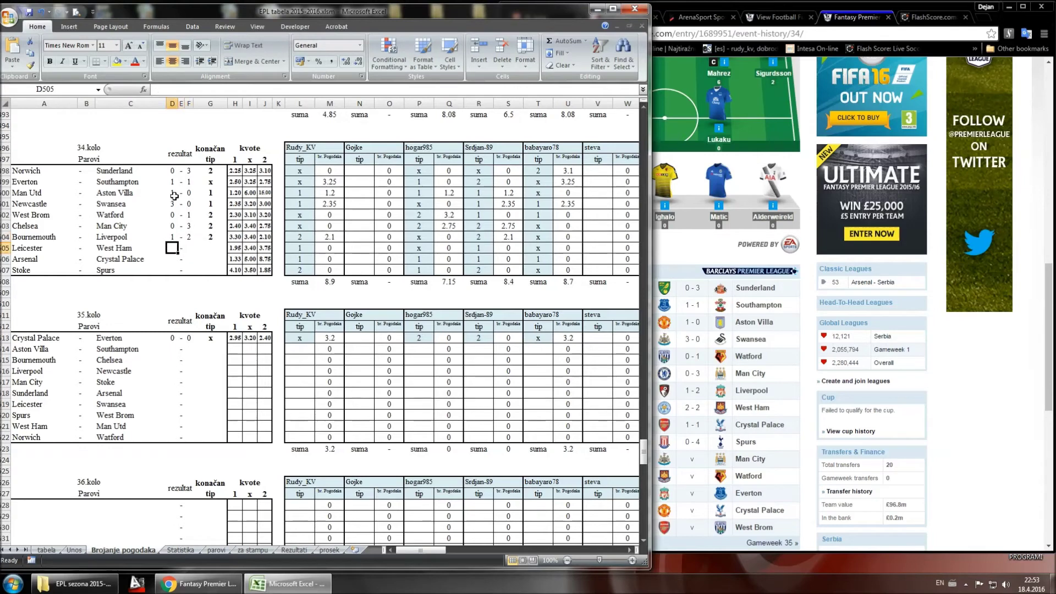
type("2")
key("Tab")
key("Tab")
type("2")
key("Return")
Step: Enter the 34.kolo results Arsenal - Crystal Palace 1-1 and Stoke - Spurs 0-4
type("1")
key("Tab")
key("Tab")
type("1")
key("Return")
type("0")
key("Tab")
key("Tab")
type("4")
key("Return")
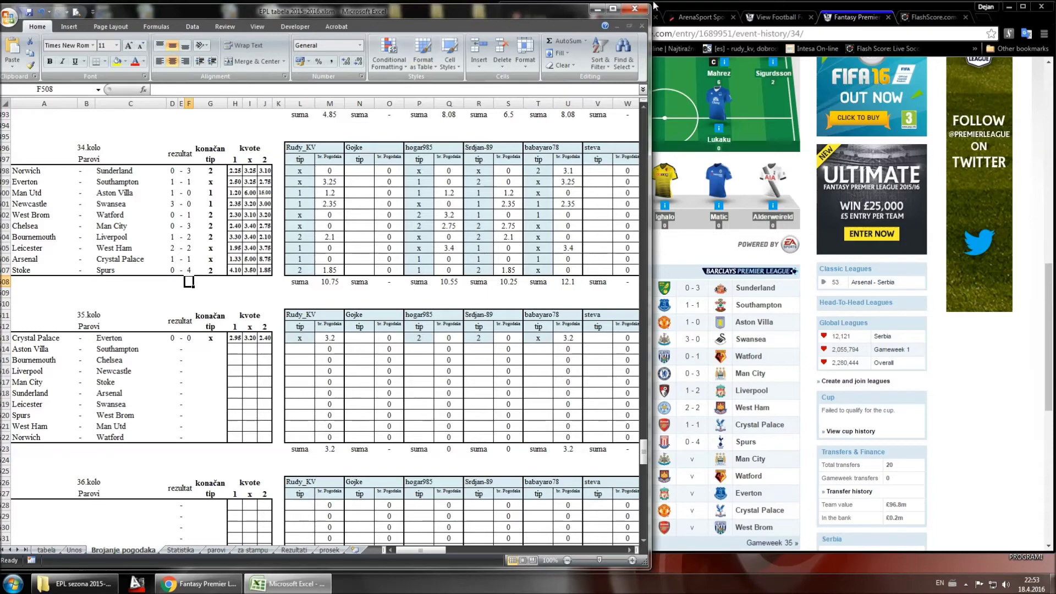
Step: Shift the browser window aside to view the Gameweek 34 fixtures, minimize it, and maximize the workbook window
left_click_drag(765, 10, 802, 10)
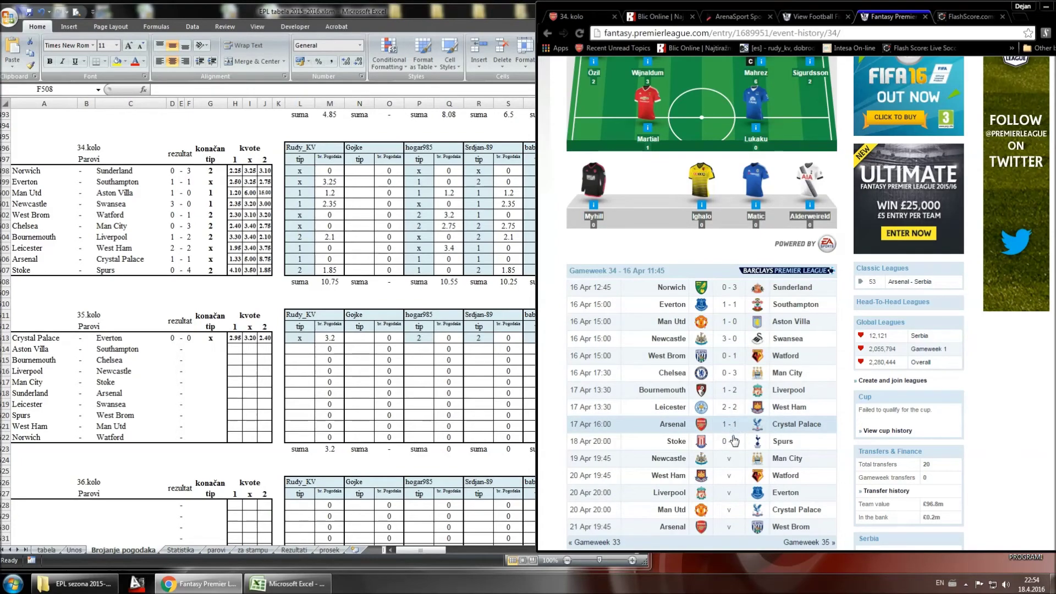
left_click(1046, 6)
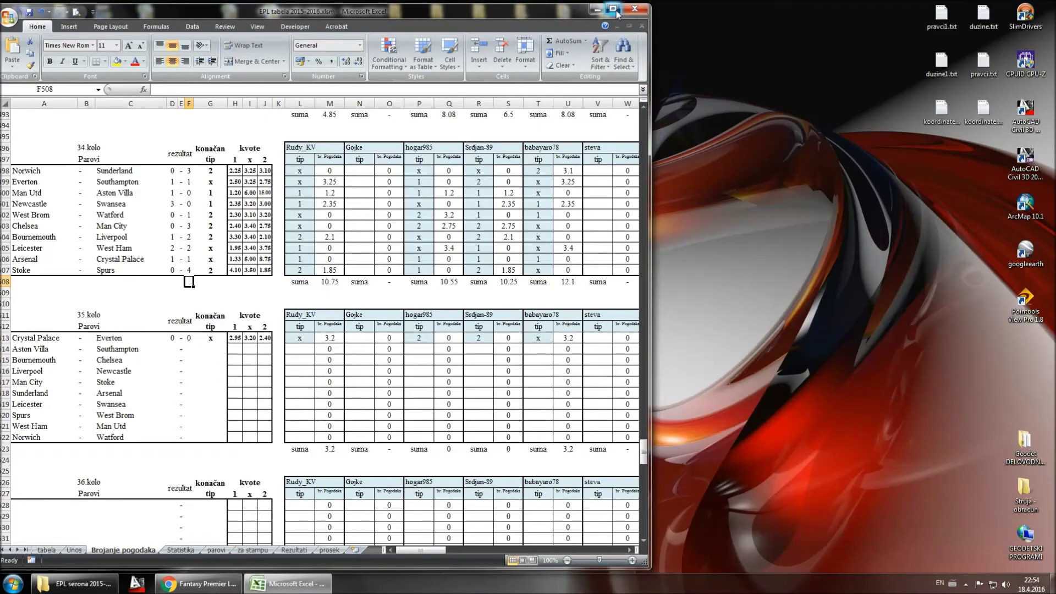
left_click(613, 9)
Step: Check the contestants' 34.kolo tips, point formulas and point sums on the Brojanje pogodaka sheet
left_click(301, 174)
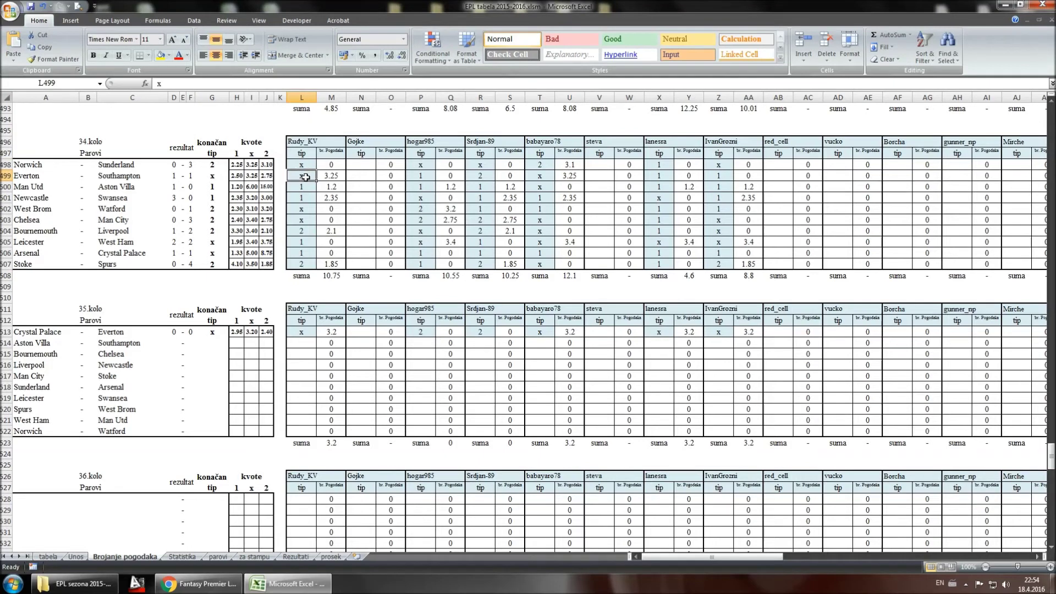
left_click(214, 178)
left_click(295, 177)
left_click(330, 177)
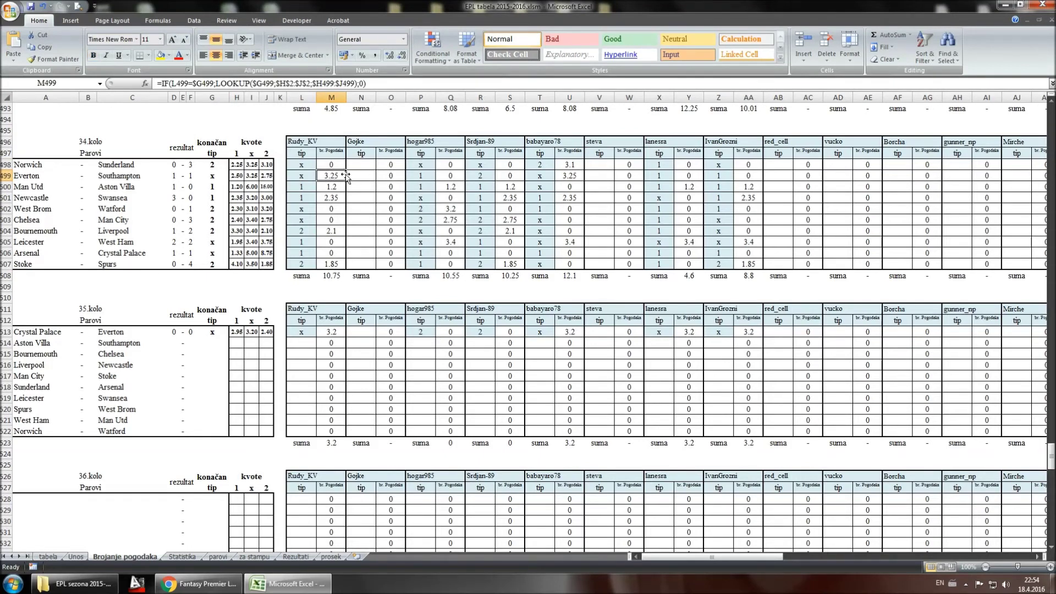
left_click(330, 164)
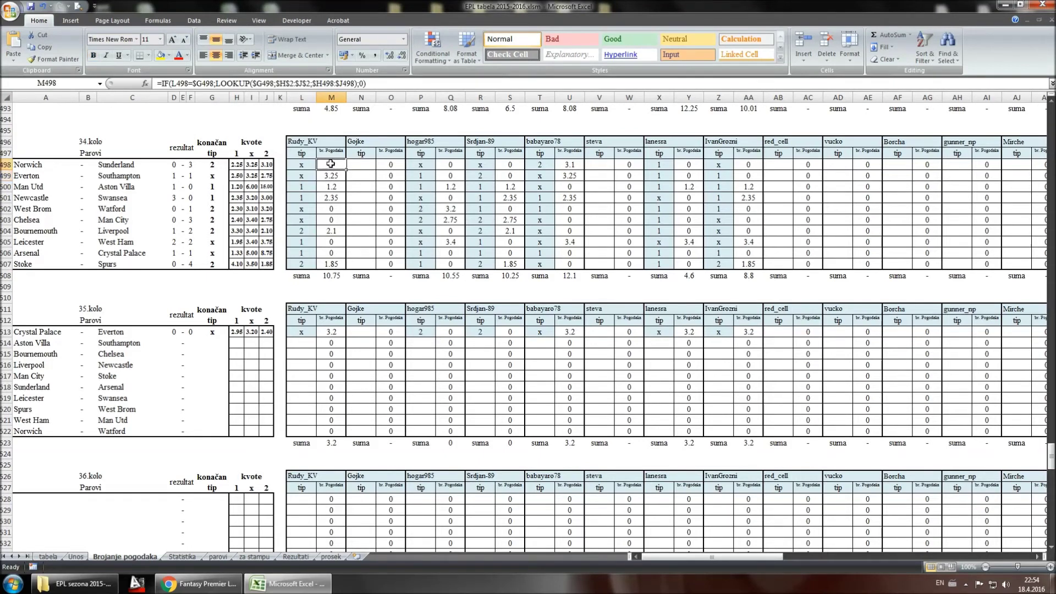
left_click(333, 276)
left_click(451, 277)
left_click(515, 279)
left_click(570, 276)
left_click(681, 278)
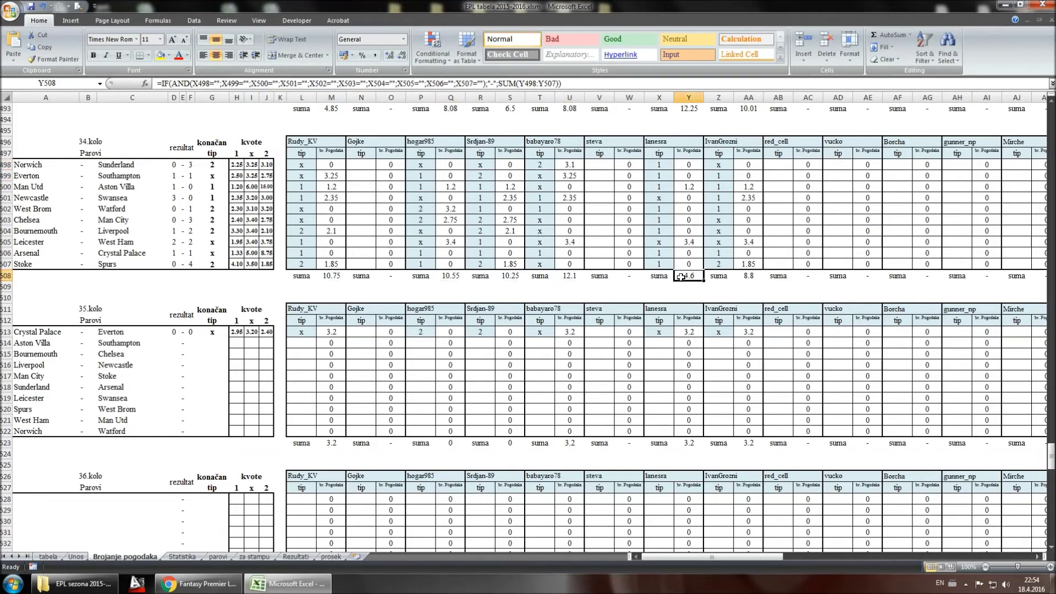
left_click(746, 274)
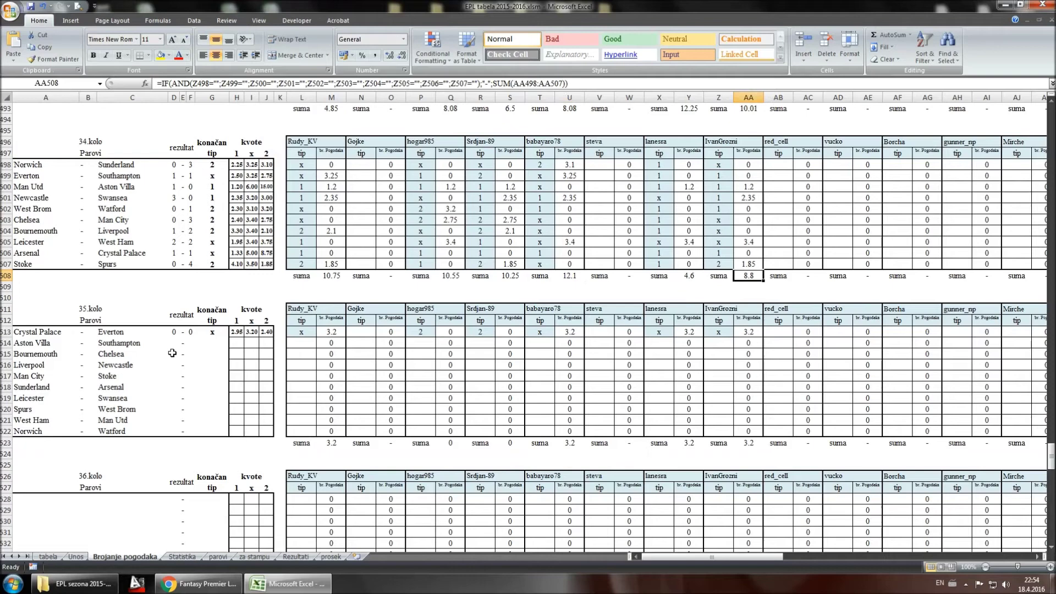
Step: Review the contestants' points in the 34.kolo column of the tabela sheet
left_click(48, 557)
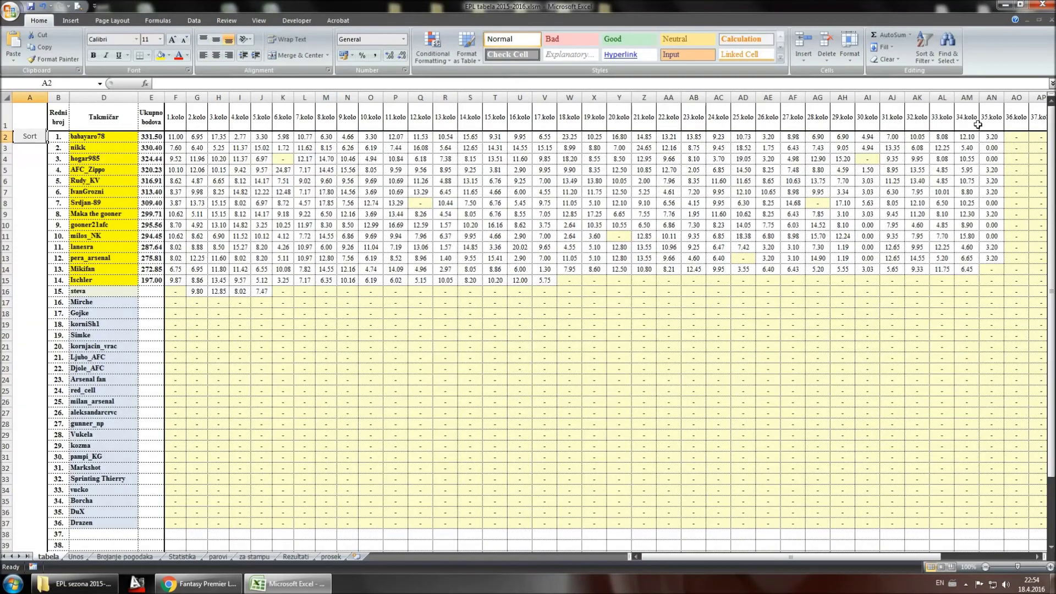
left_click_drag(967, 136, 960, 269)
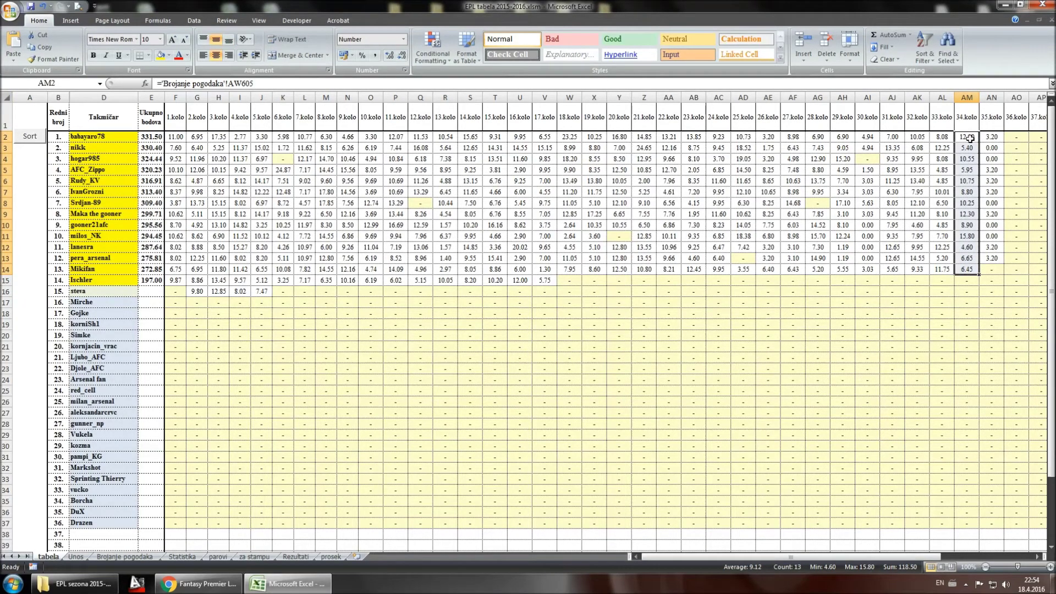
left_click_drag(966, 136, 968, 268)
left_click_drag(968, 268, 969, 269)
left_click(974, 237)
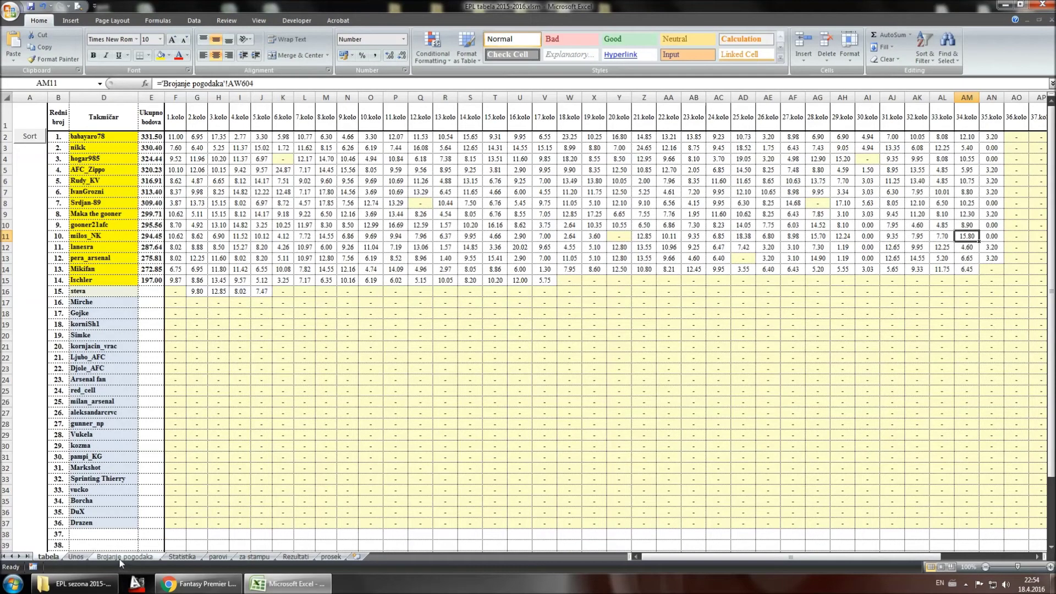
Step: Export the final 34.kolo statistics from the Unos sheet, widen the export's column I, and save the file in .prn format
left_click(87, 558)
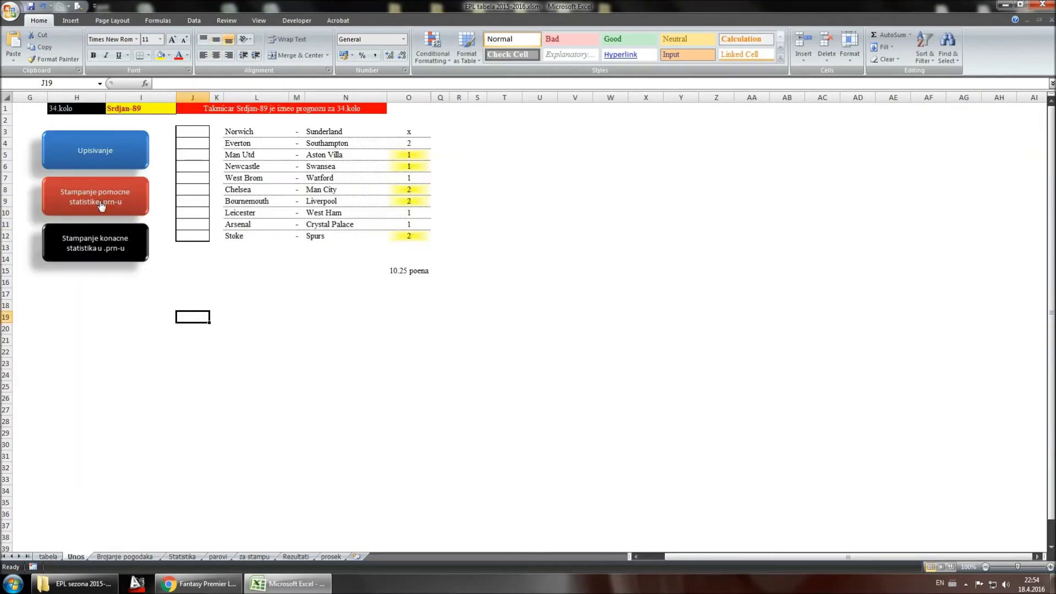
left_click(75, 111)
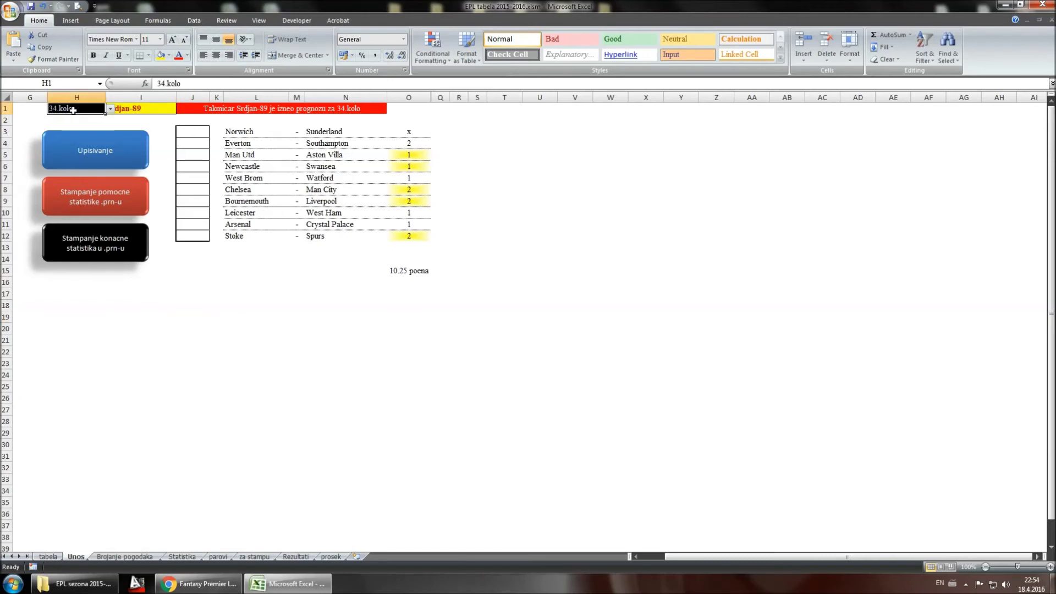
left_click(88, 239)
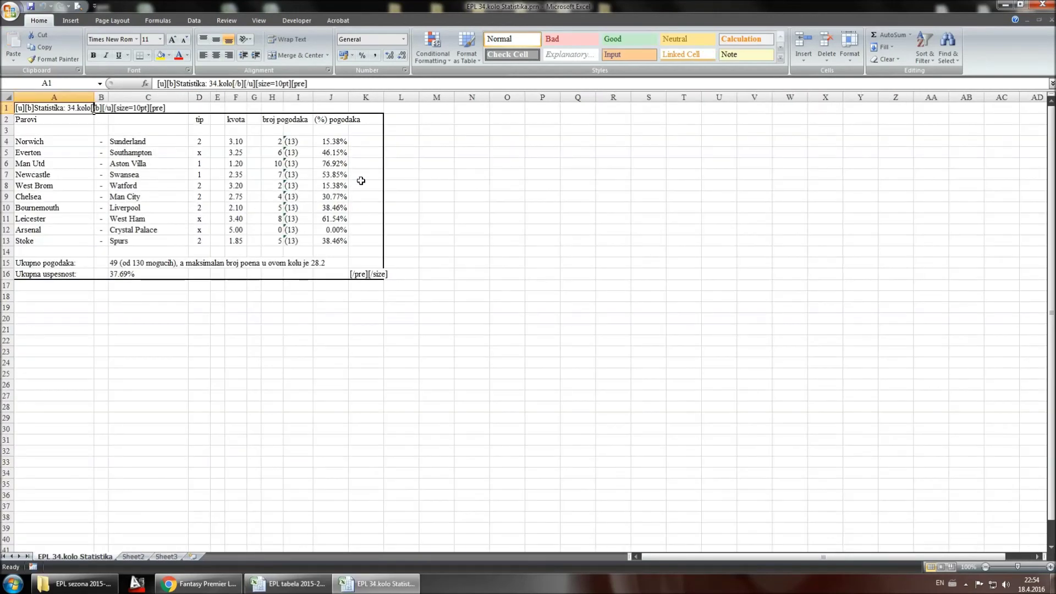
left_click_drag(316, 97, 332, 96)
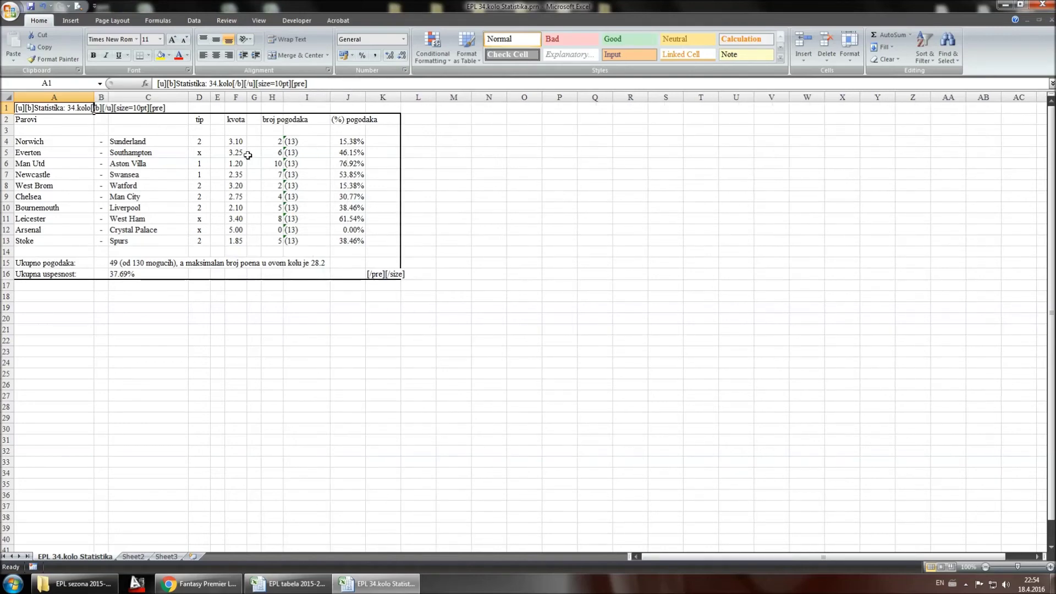
left_click(1043, 5)
left_click(486, 320)
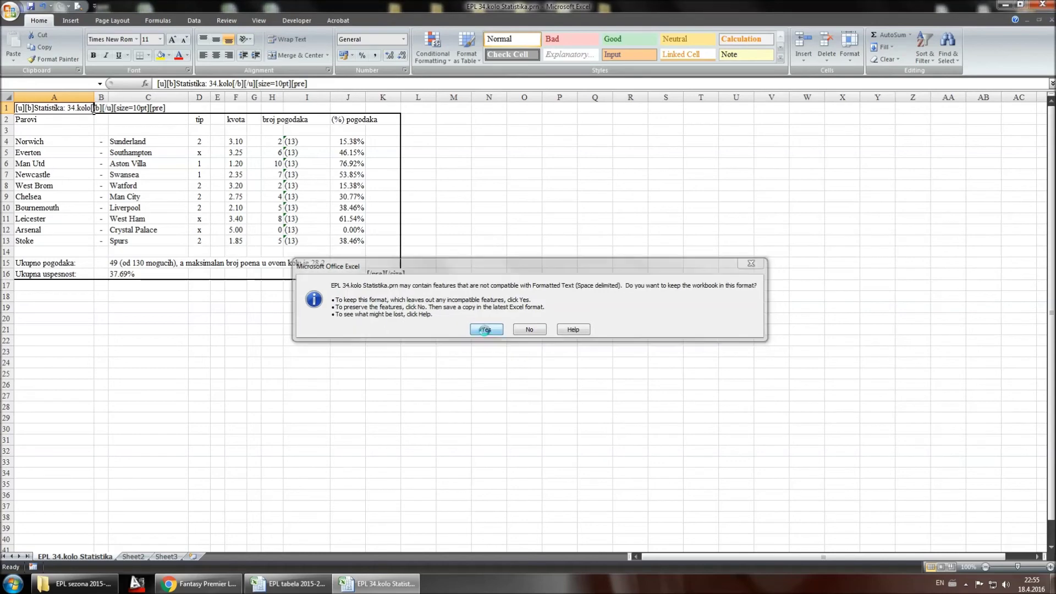
left_click(485, 331)
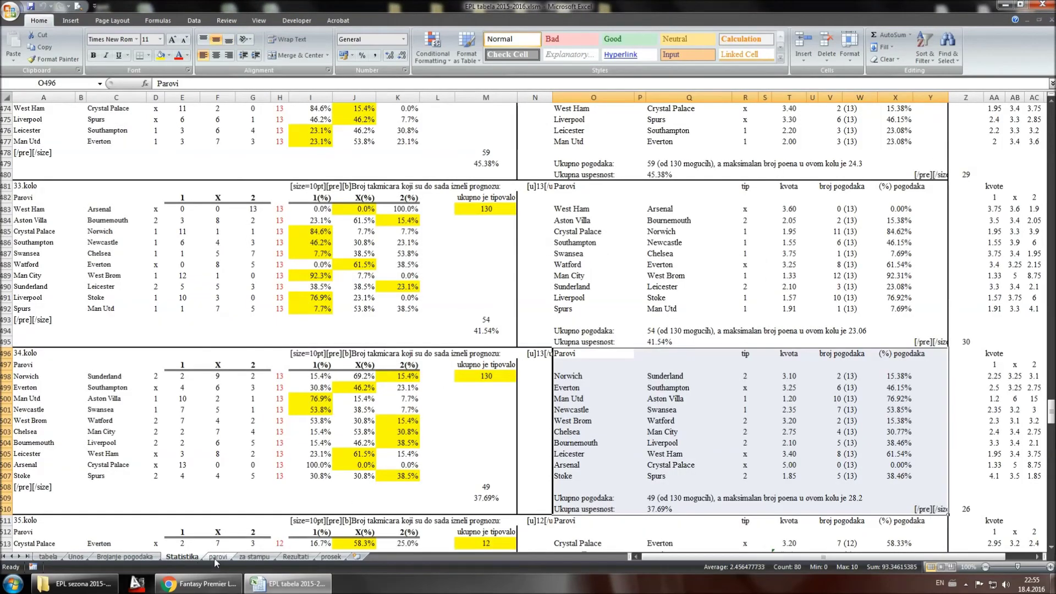
Step: Set the round on the Rezultati sheet to 34.kolo and export its results
left_click(296, 557)
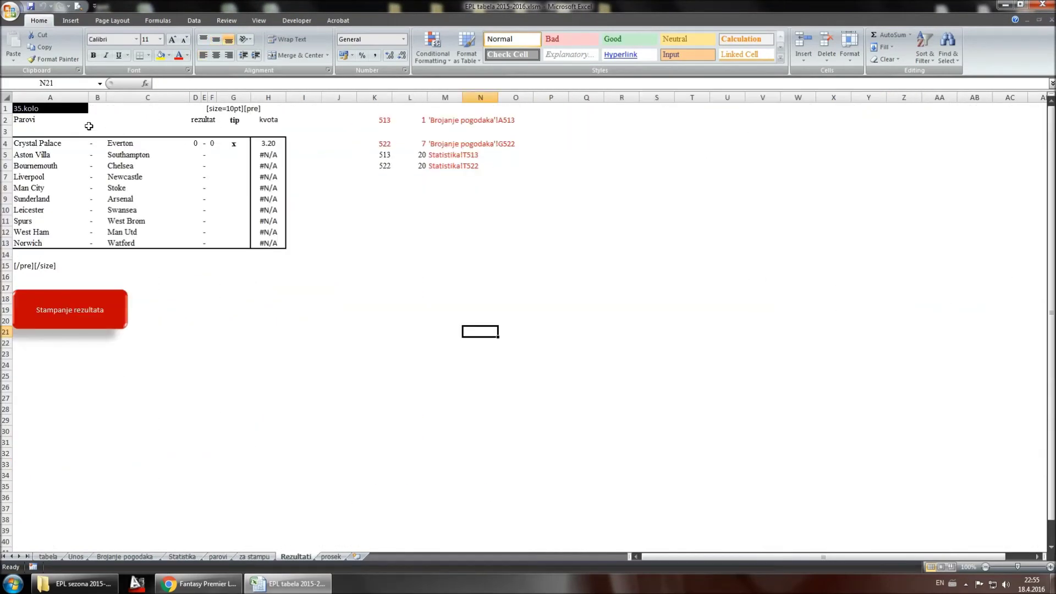
left_click(87, 108)
left_click(92, 109)
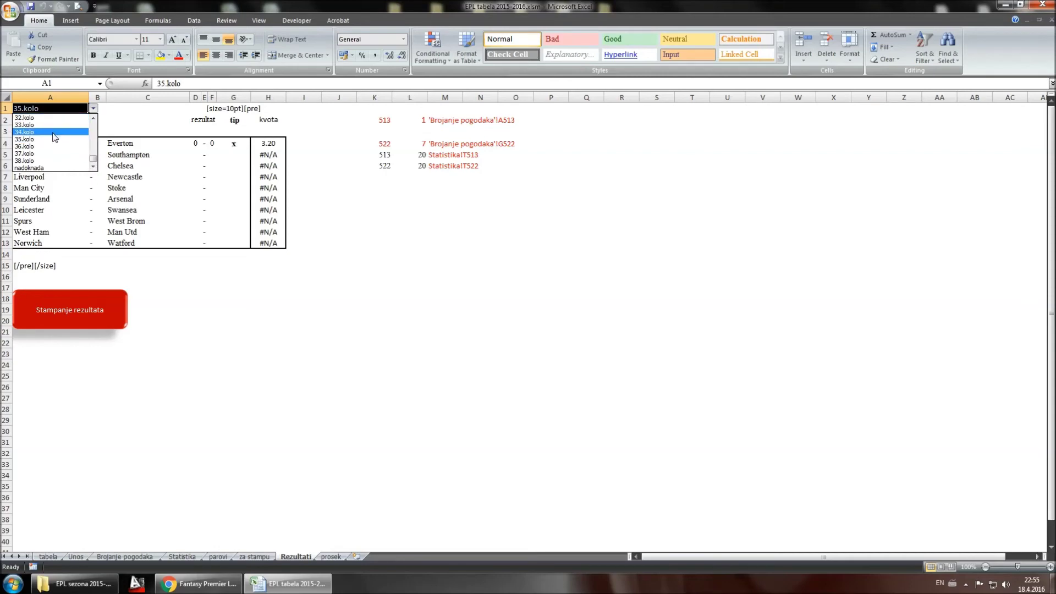
left_click(52, 133)
left_click(82, 328)
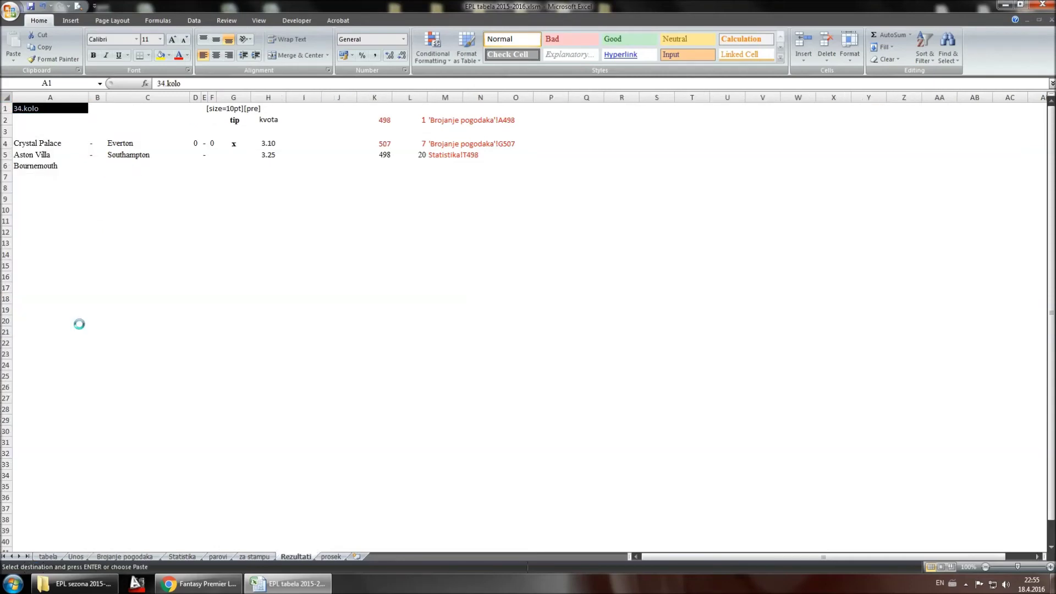
Step: Widen columns A and F in the 34.kolo results export and save the file in .prn format
left_click_drag(64, 97, 81, 98)
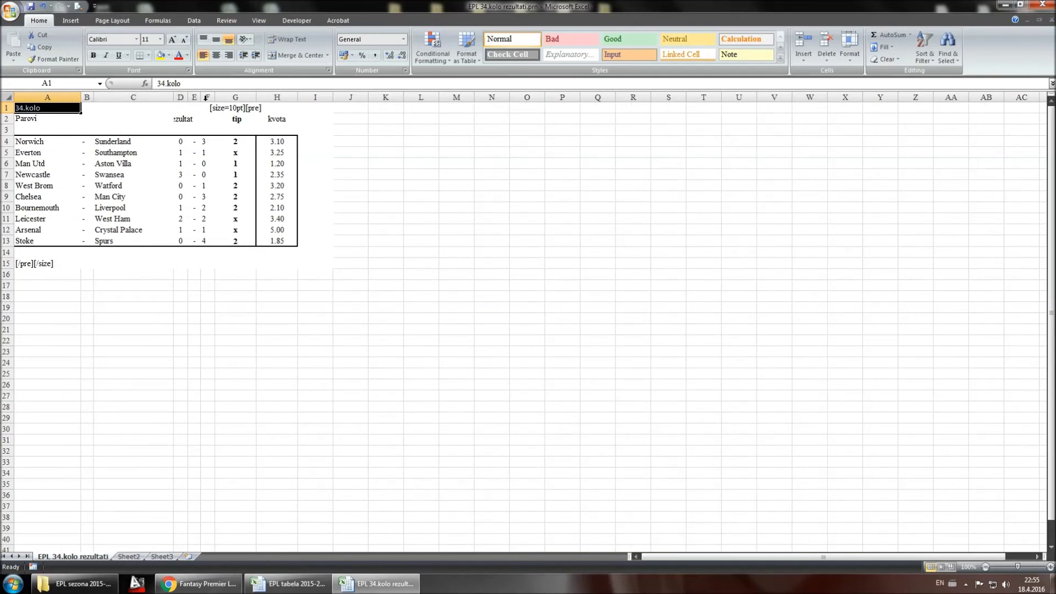
left_click_drag(214, 97, 216, 97)
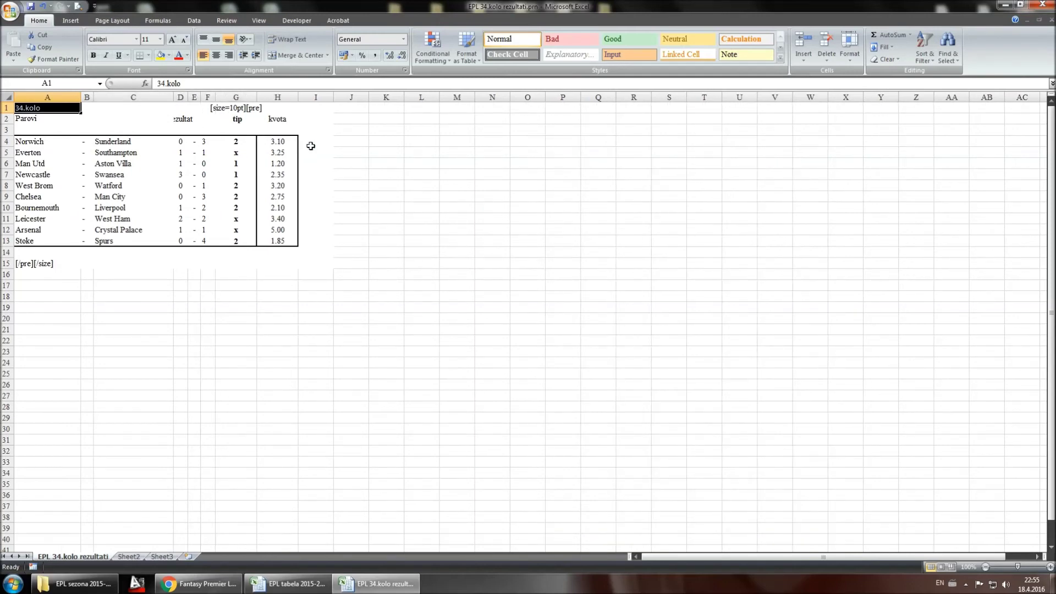
left_click(1043, 4)
left_click(485, 320)
left_click(484, 328)
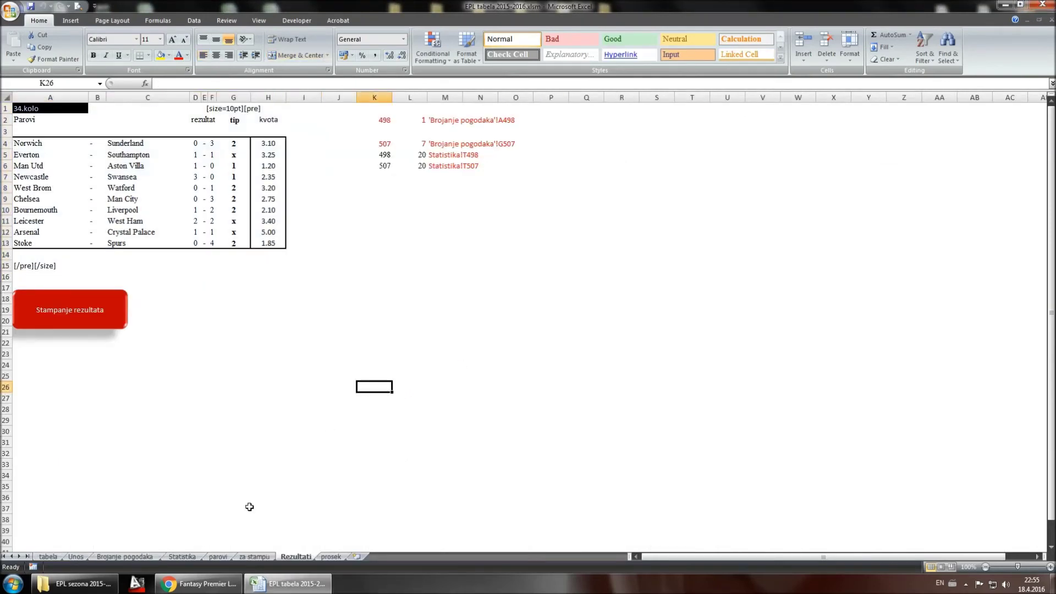
Step: Set the round on the za stampu sheet to 34.kolo, export the table, and save the file in .prn format
left_click(255, 557)
left_click(373, 108)
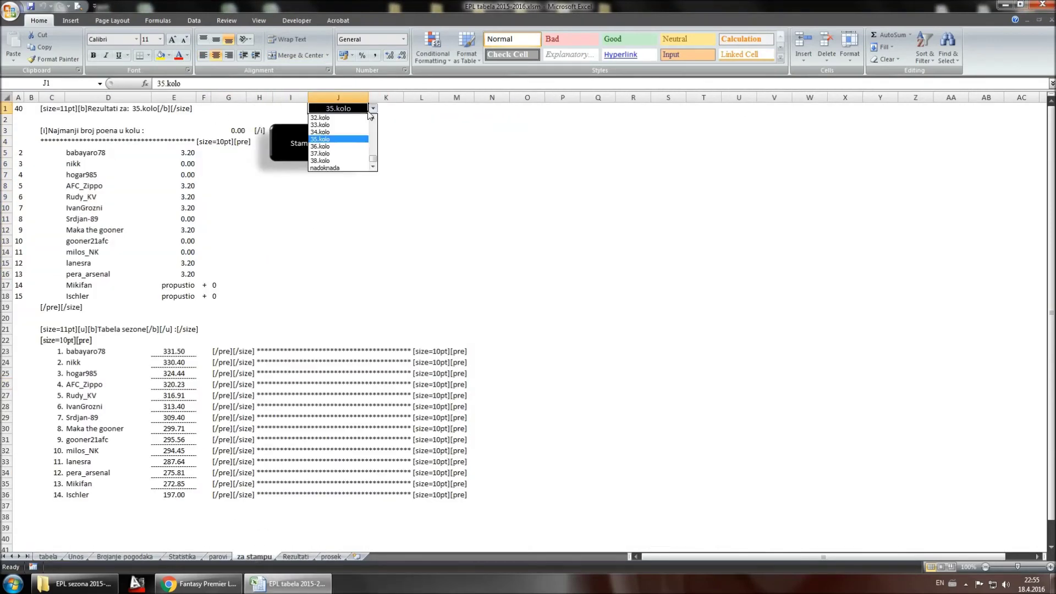
left_click(348, 143)
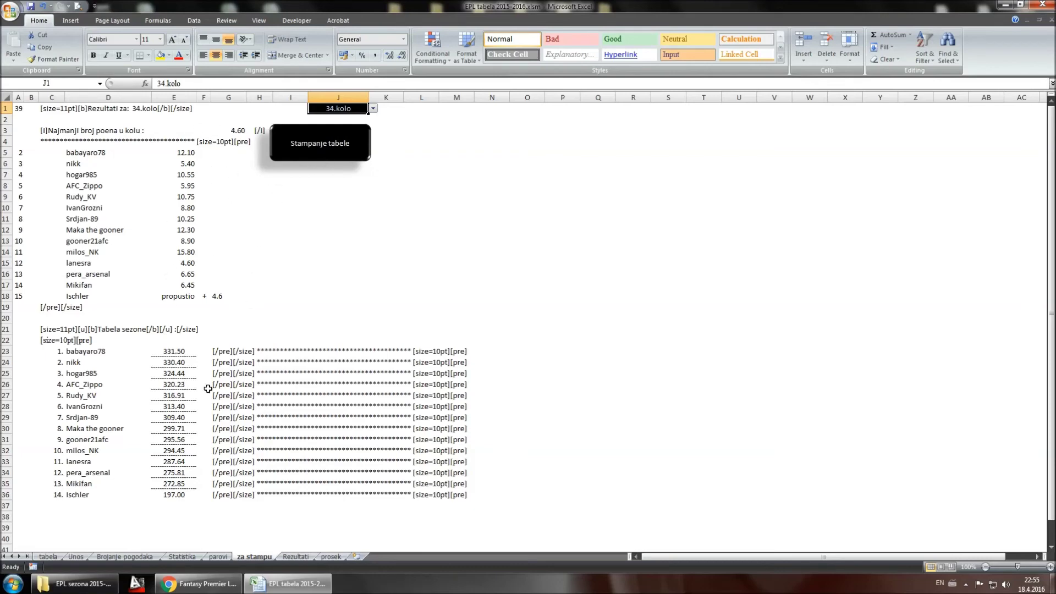
left_click(316, 149)
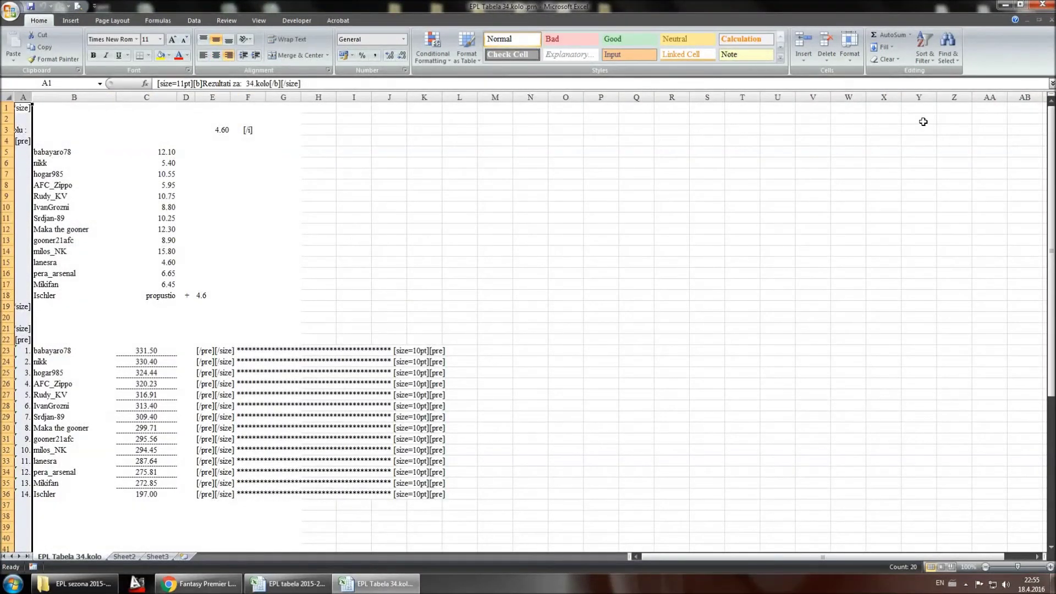
left_click(1044, 4)
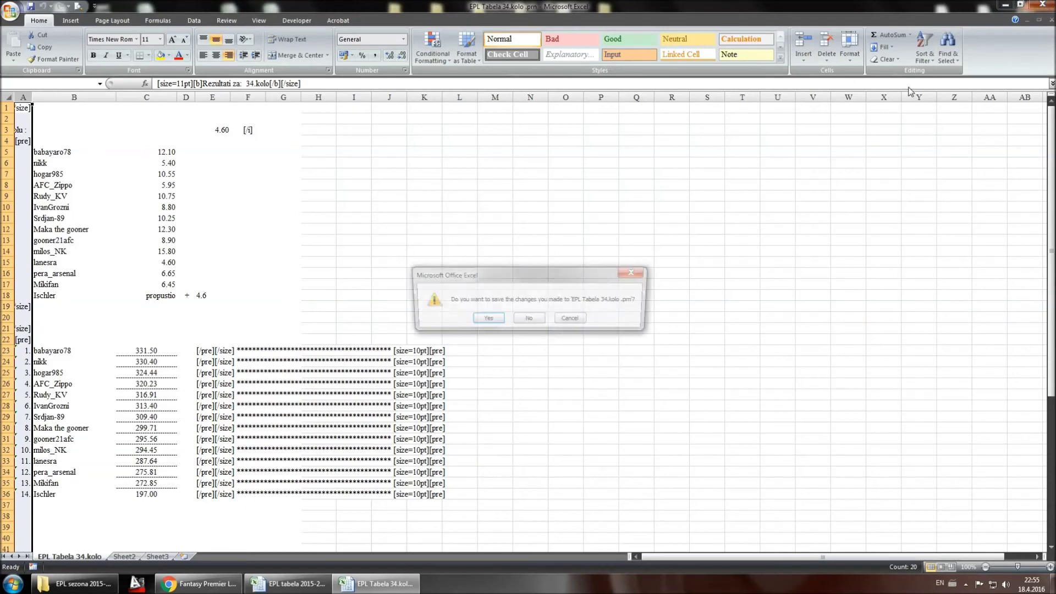
left_click(486, 320)
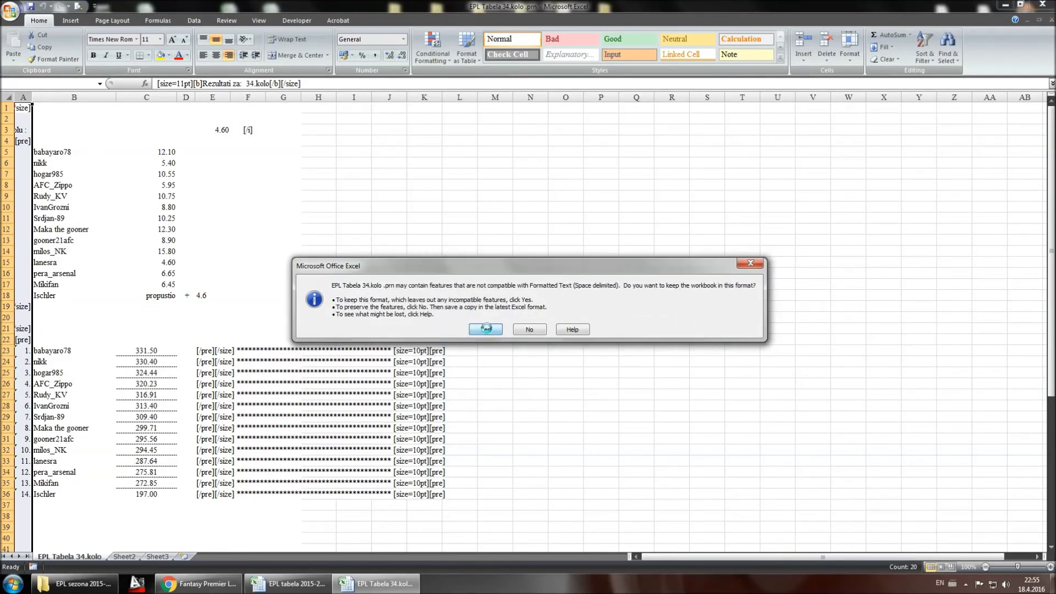
left_click(487, 328)
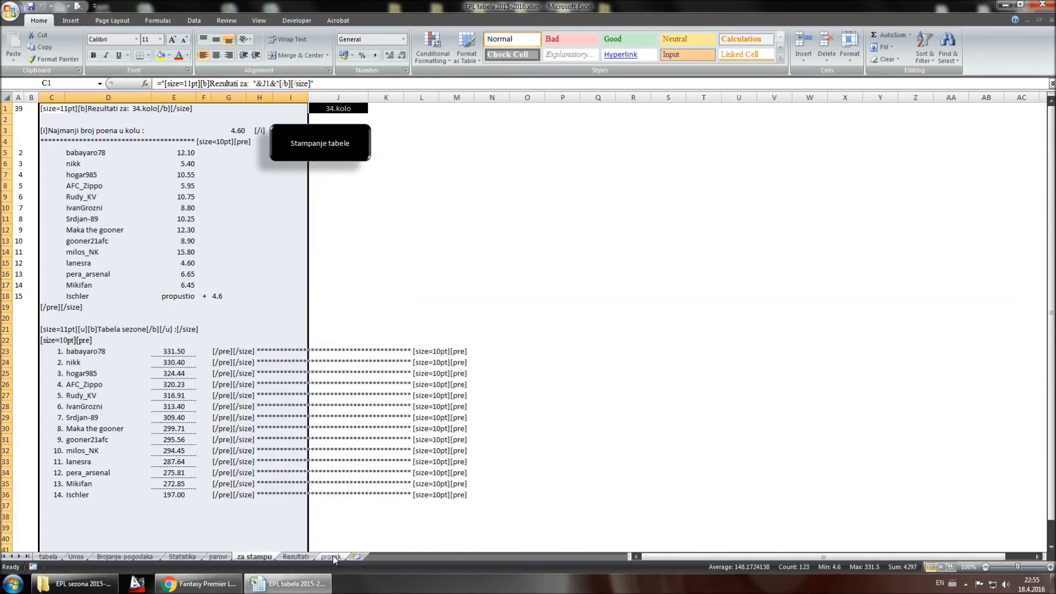
Step: Set the round on the Unos sheet to nadoknada, and save and close the workbook
left_click(70, 558)
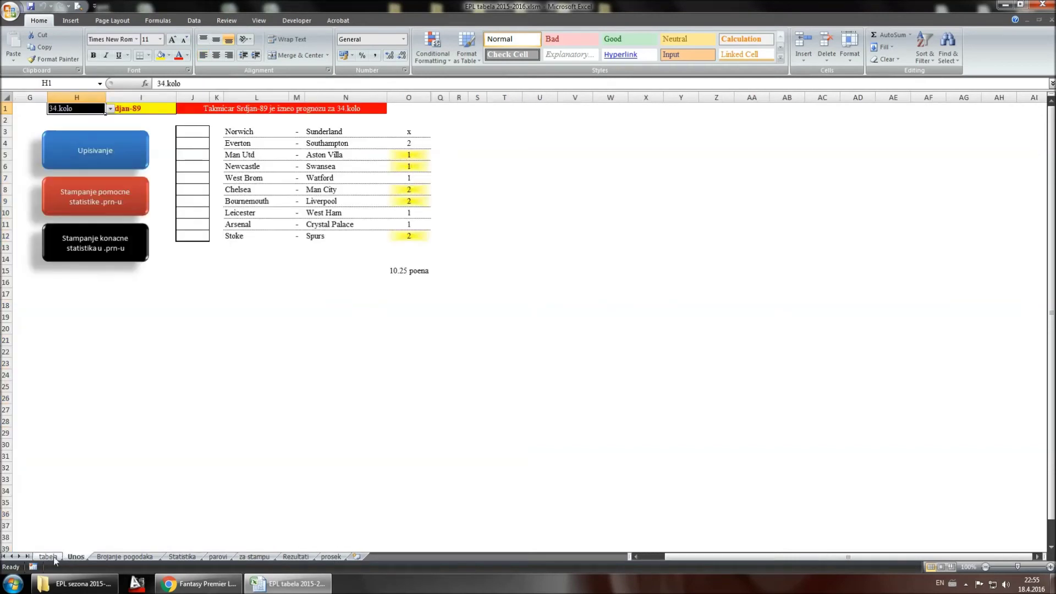
left_click(110, 109)
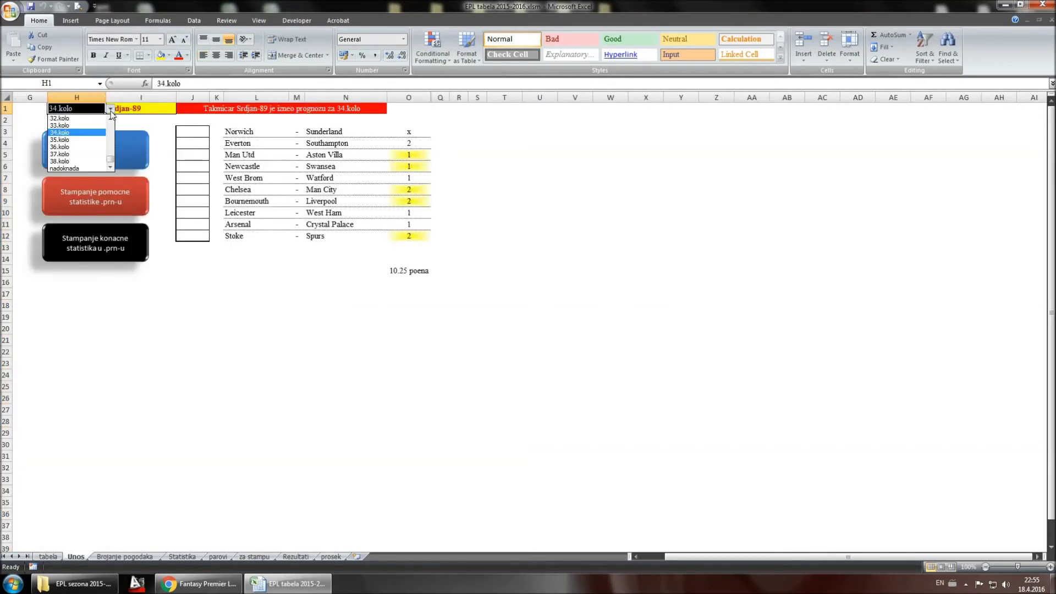
left_click(102, 168)
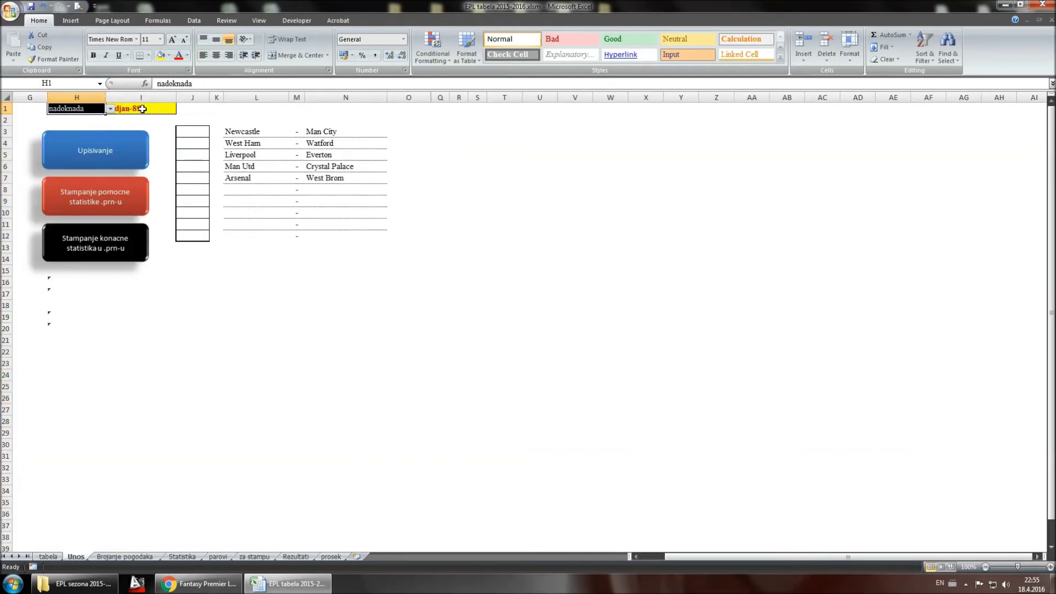
left_click(142, 109)
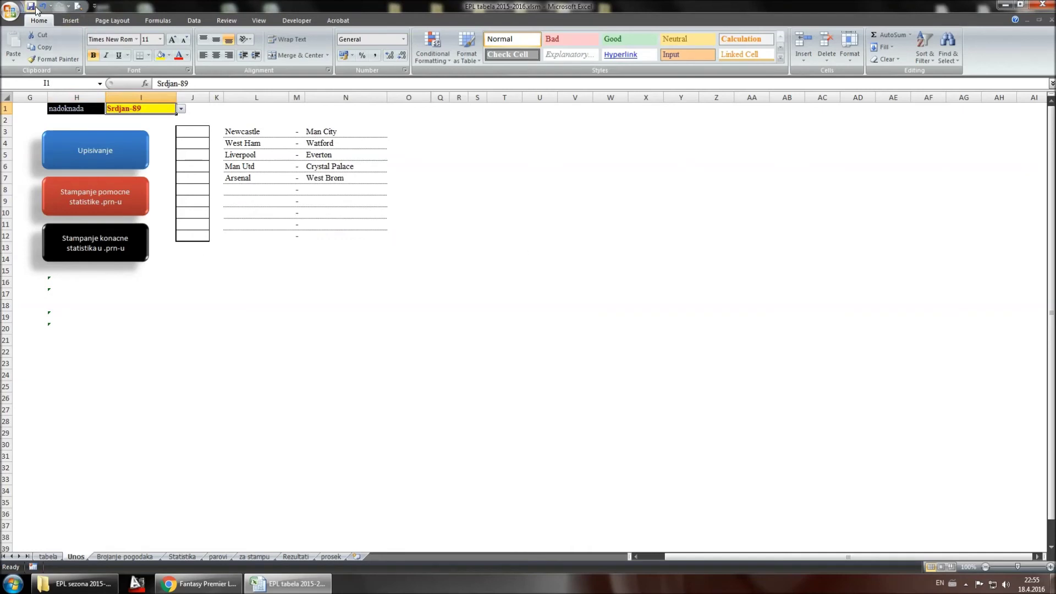
left_click(1044, 6)
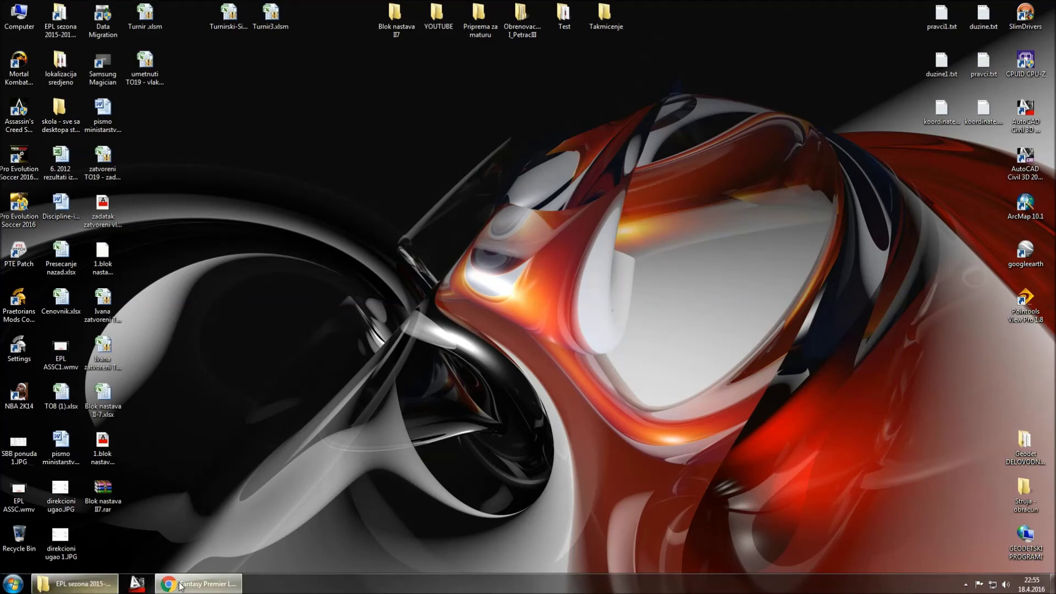
Step: Switch to the 34. kolo forum topic in Chrome and bring up the EPL sezona 2015-2016 folder in Windows Explorer
left_click(198, 584)
left_click(580, 17)
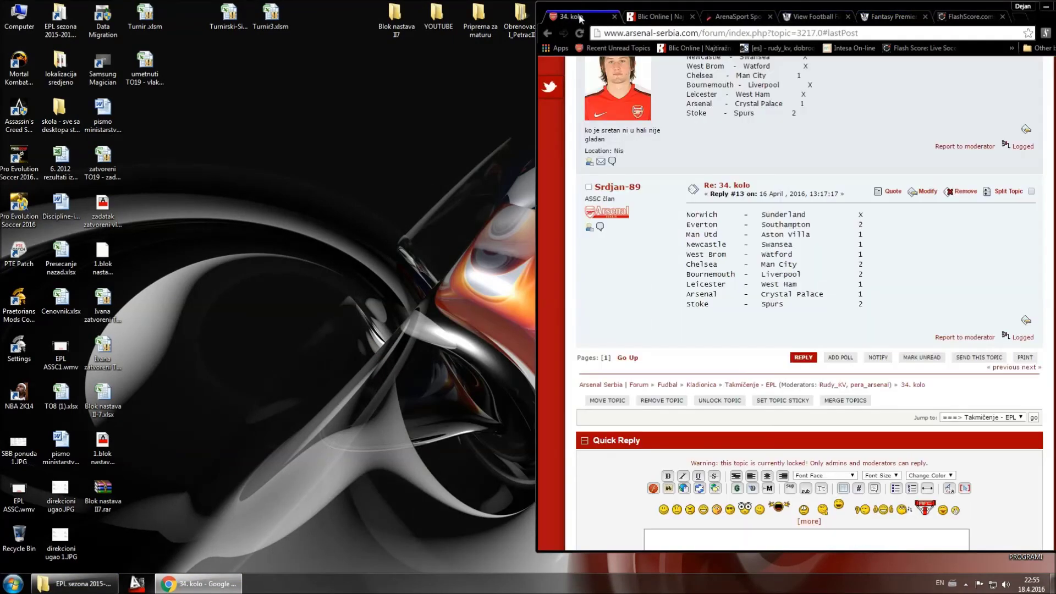
left_click(72, 584)
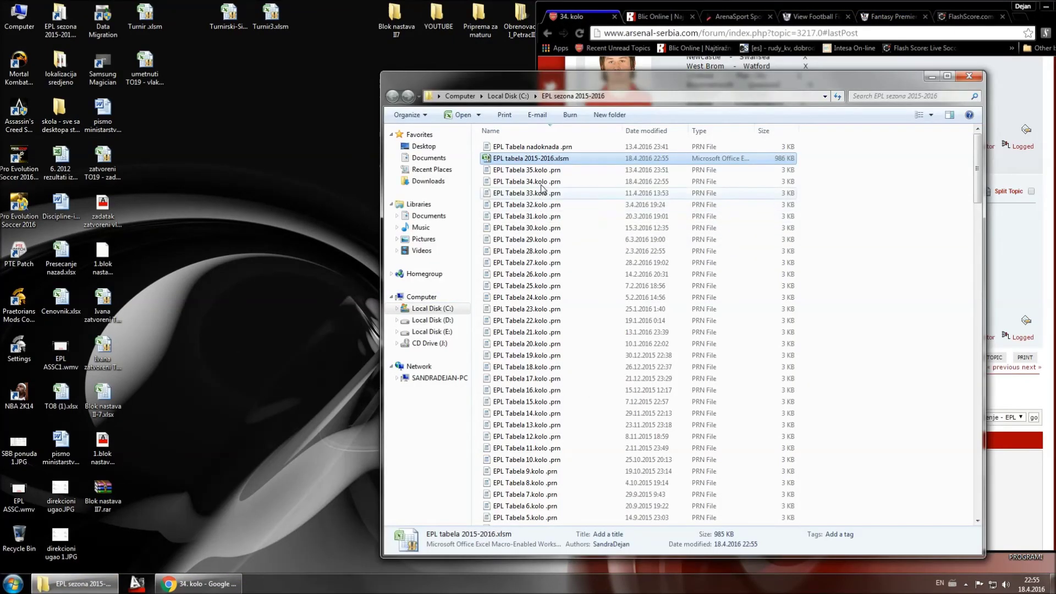
Step: Open EPL 34.kolo rezultati.prn from the EPL sezona 2015-2016 folder, check its layout, and minimize it
left_click(542, 379)
scroll(547, 413, "down", 5)
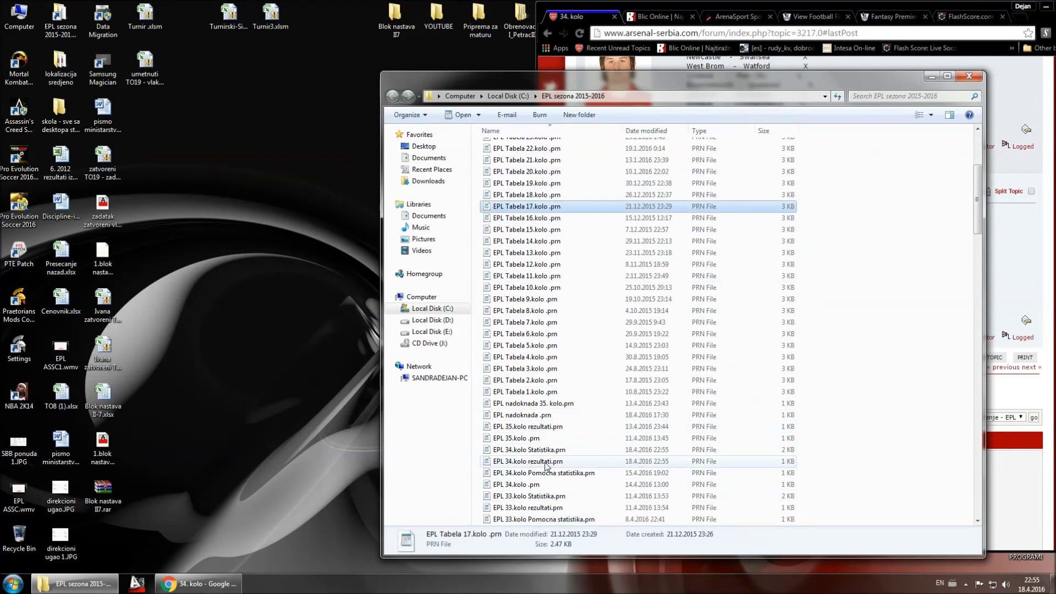
double_click(548, 463)
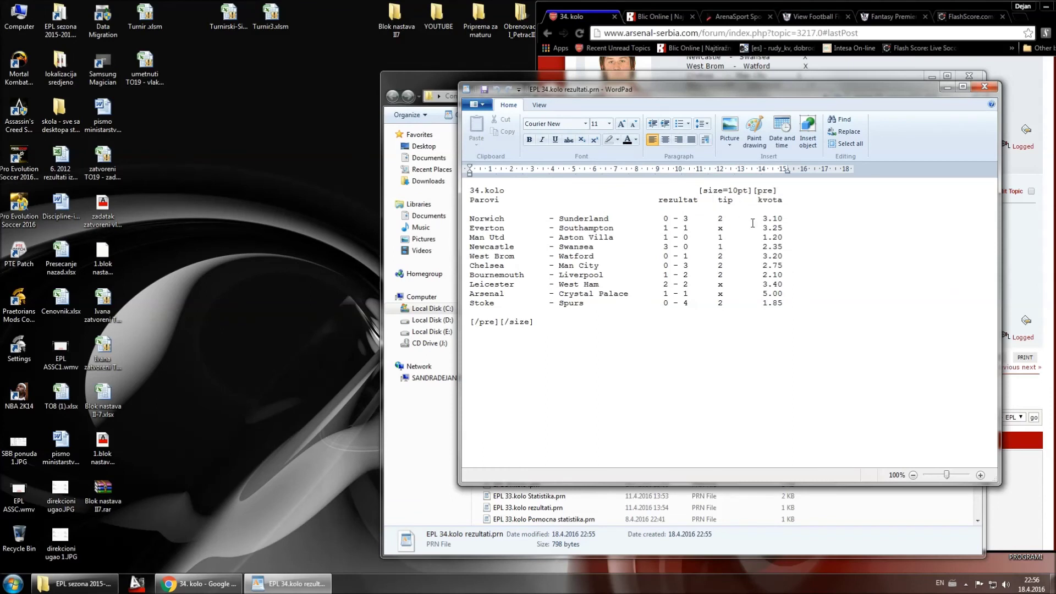
key("BackSpace")
left_click(750, 200)
left_click_drag(893, 92, 847, 95)
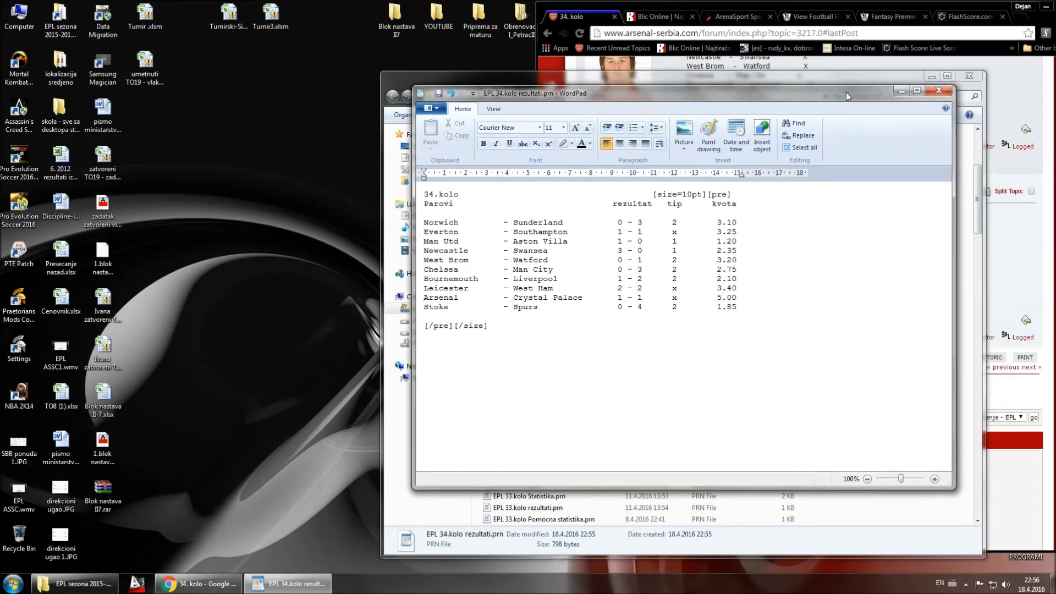
left_click(899, 94)
Step: Open EPL 34.kolo Statistika.prn from the same folder and minimize it
left_click(532, 451)
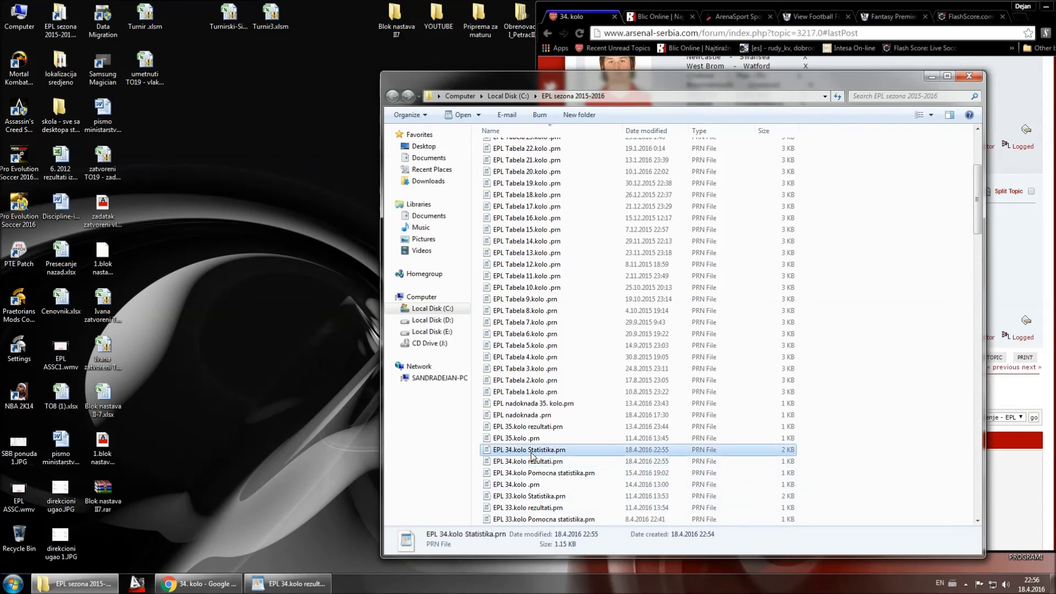
double_click(531, 452)
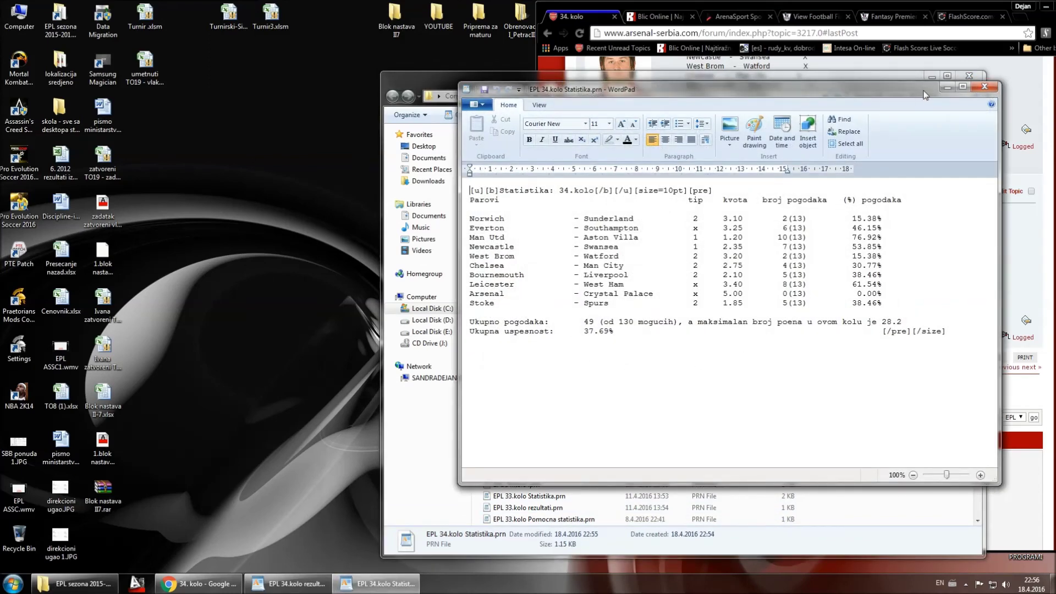
left_click(948, 88)
Step: Open EPL Tabela 34.kolo .prn, review the round results and season table, and minimize it
left_click(572, 320)
scroll(566, 323, "up", 5)
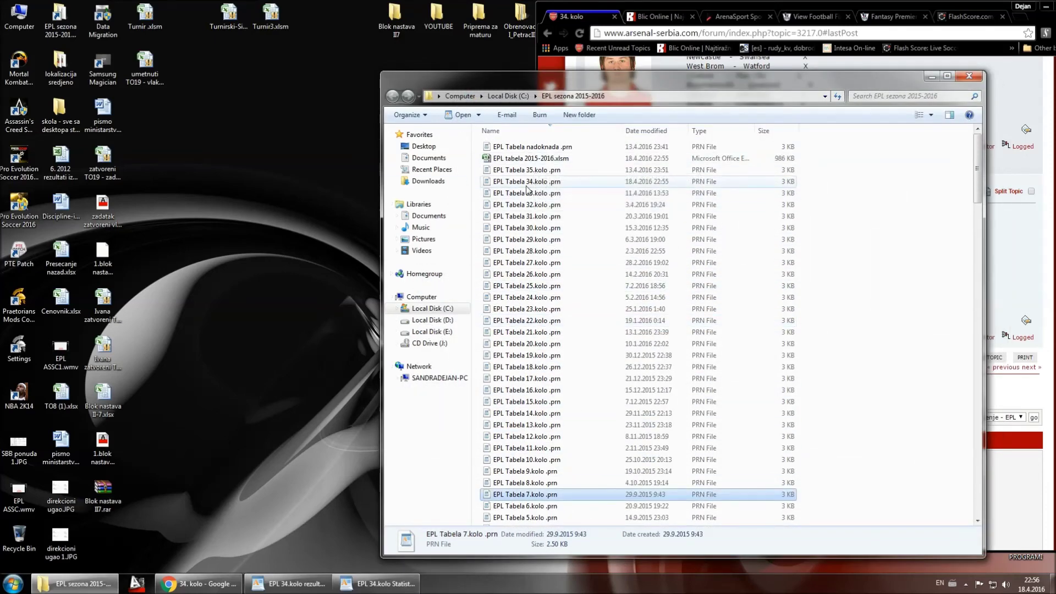
double_click(513, 183)
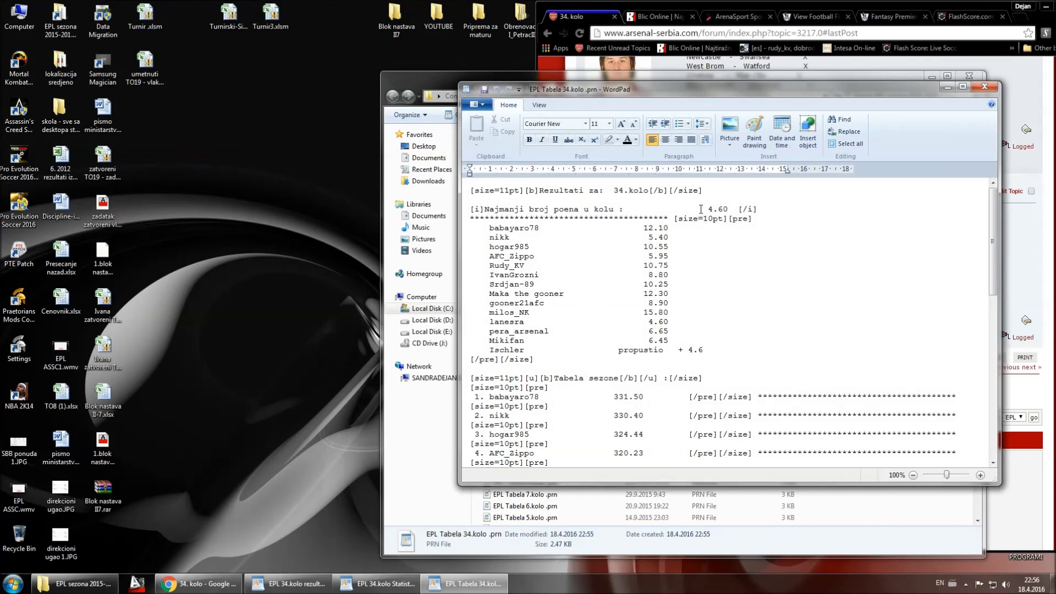
scroll(715, 321, "down", 12)
scroll(715, 331, "up", 12)
left_click(946, 87)
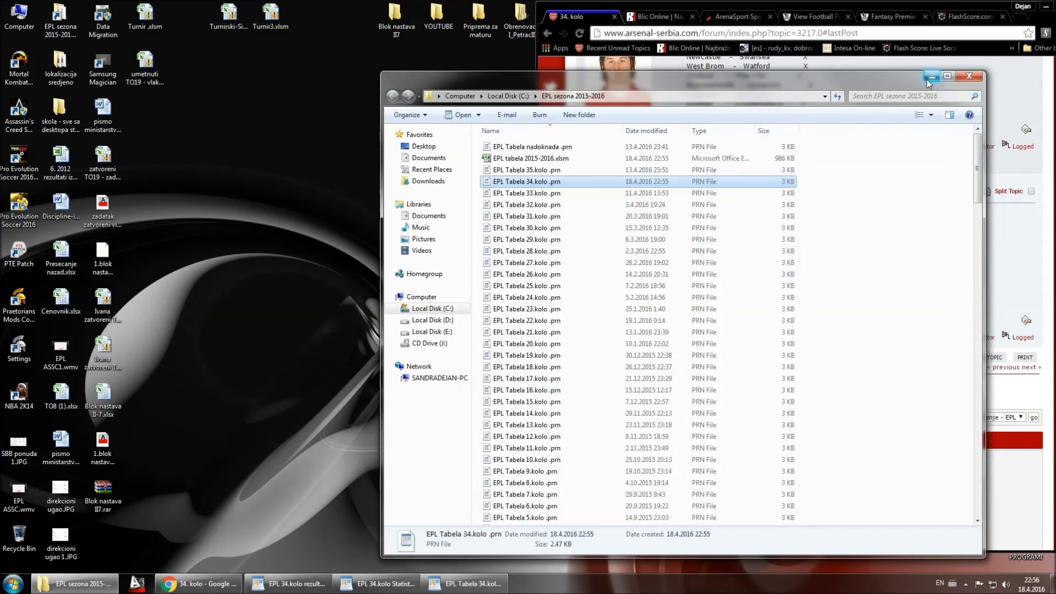
Step: Maximize the forum window and copy the entire text of EPL 34.kolo rezultati.prn into the 34. kolo topic's quick reply
left_click(930, 78)
double_click(899, 8)
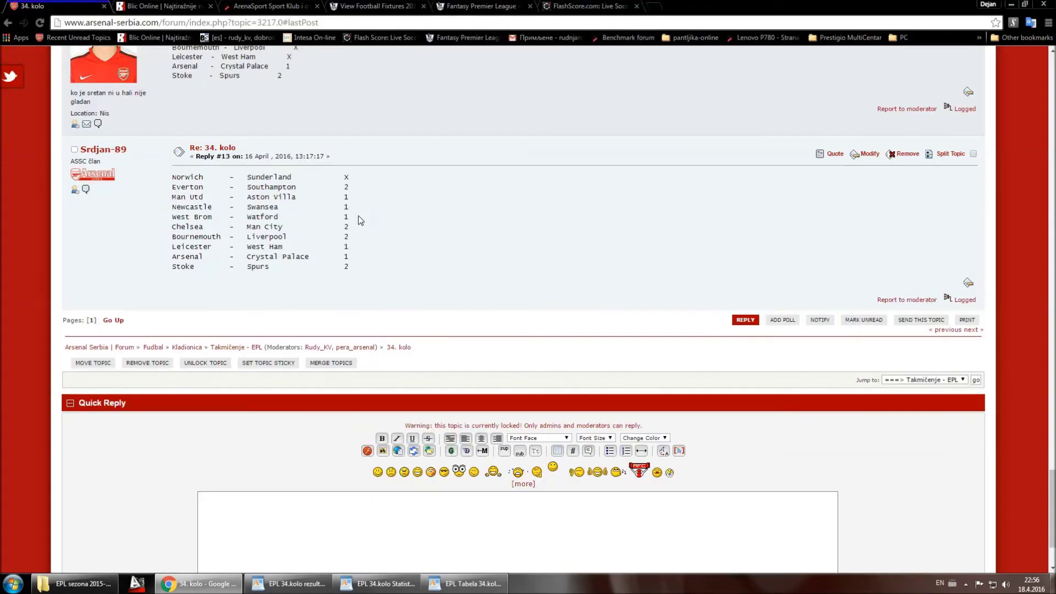
left_click(263, 591)
left_click_drag(576, 427, 434, 179)
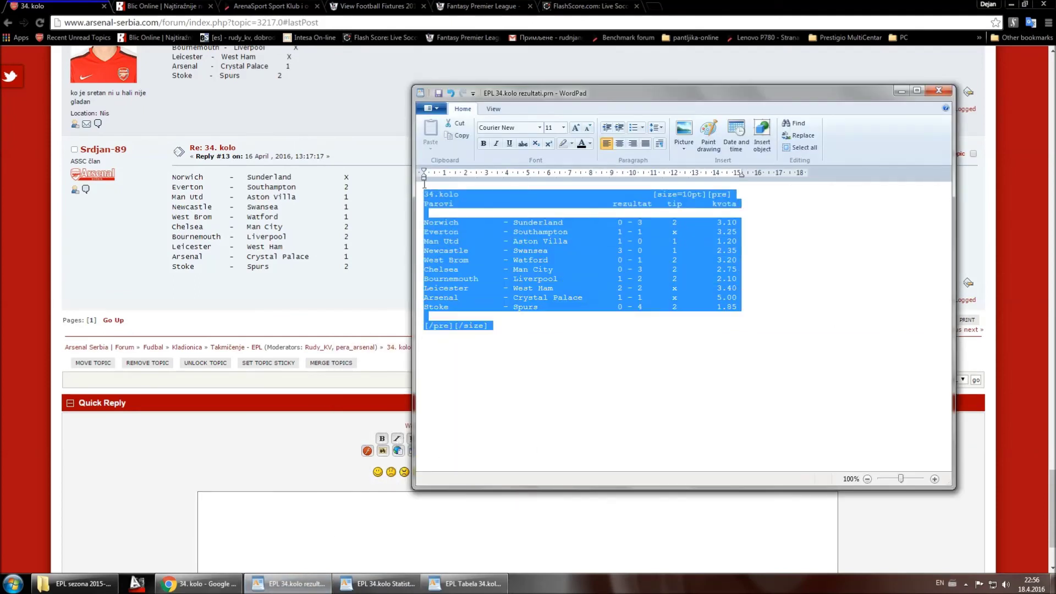
right_click(450, 230)
left_click(473, 246)
left_click(318, 507)
right_click(319, 507)
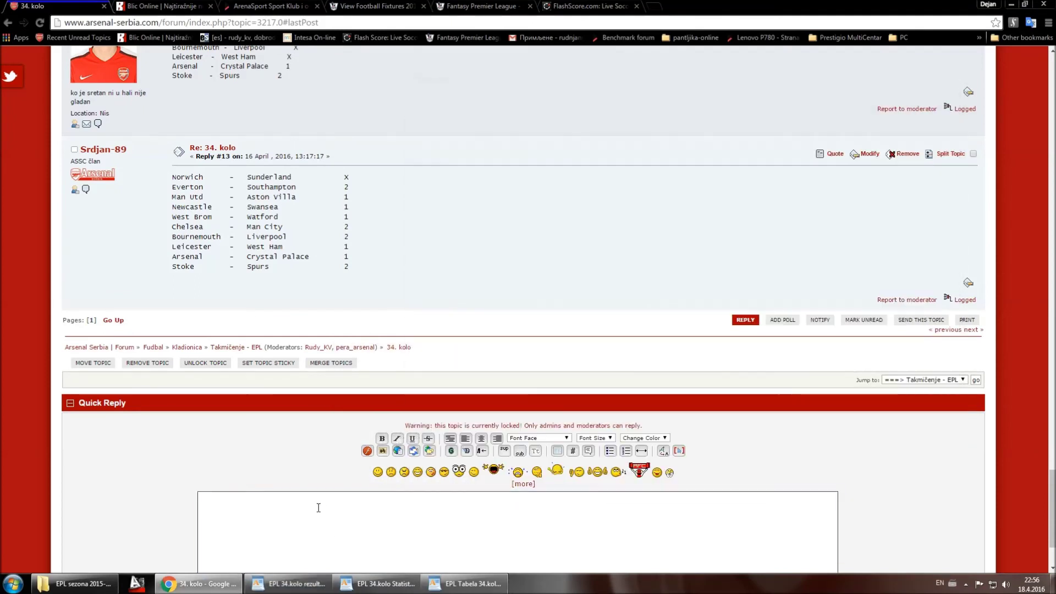
left_click(343, 422)
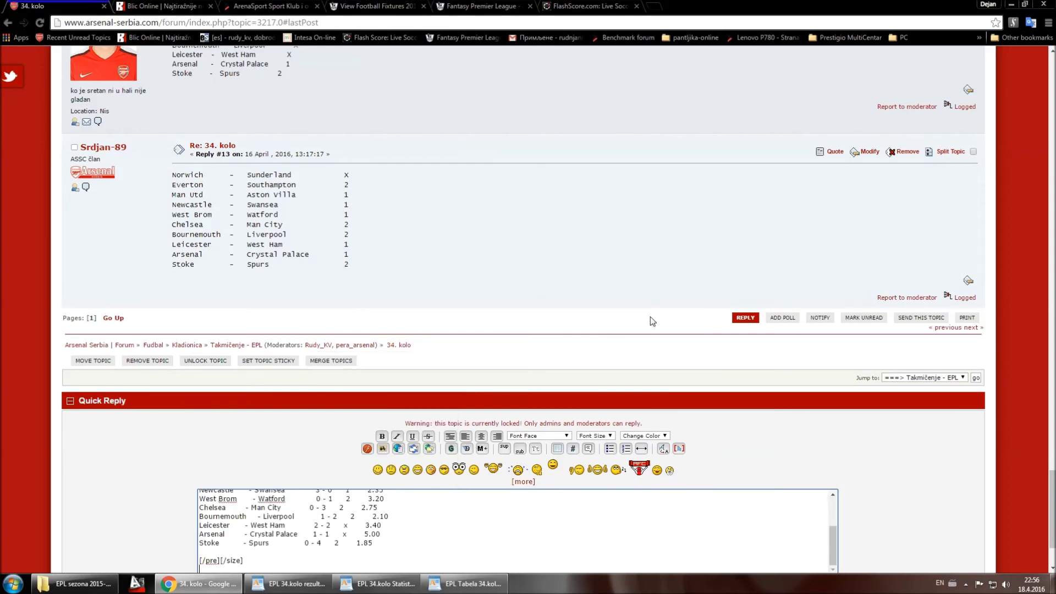
Step: Preview the results reply in the 34. kolo topic and post it
scroll(694, 471, "down", 2)
left_click(533, 486)
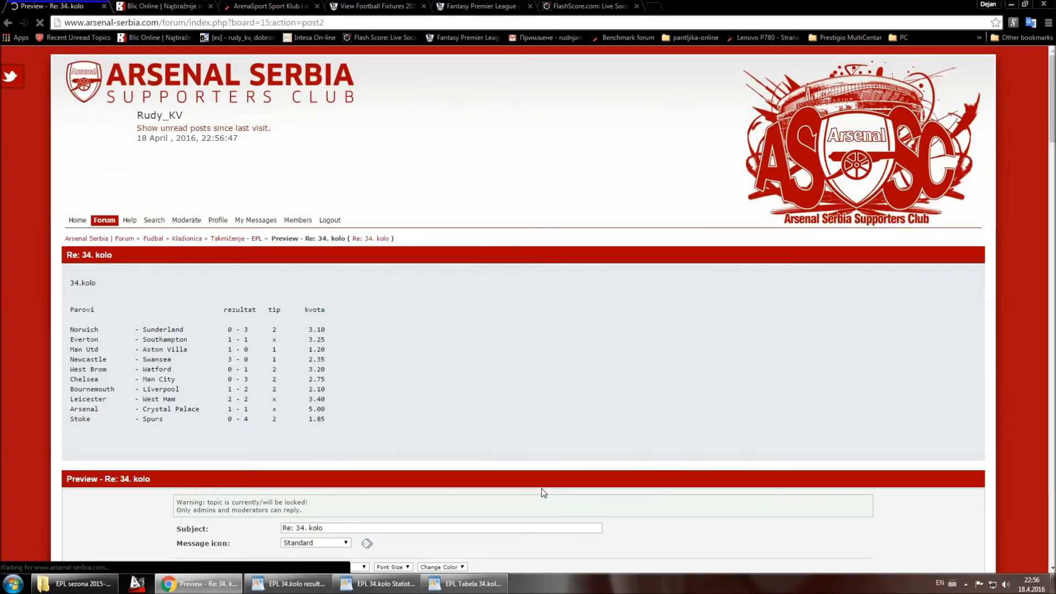
scroll(774, 364, "down", 6)
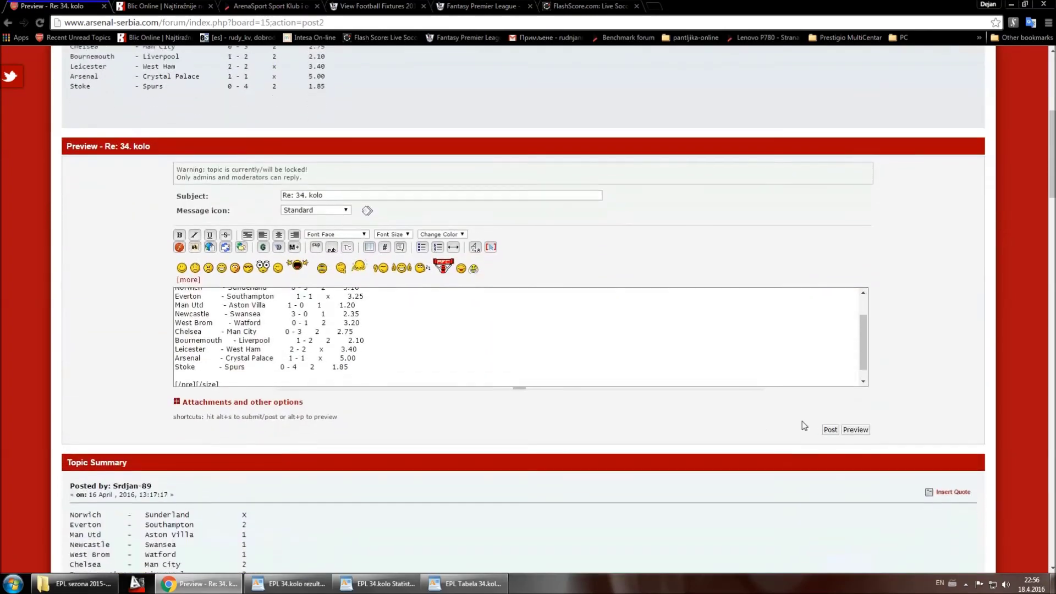
scroll(819, 421, "down", 1)
left_click(831, 410)
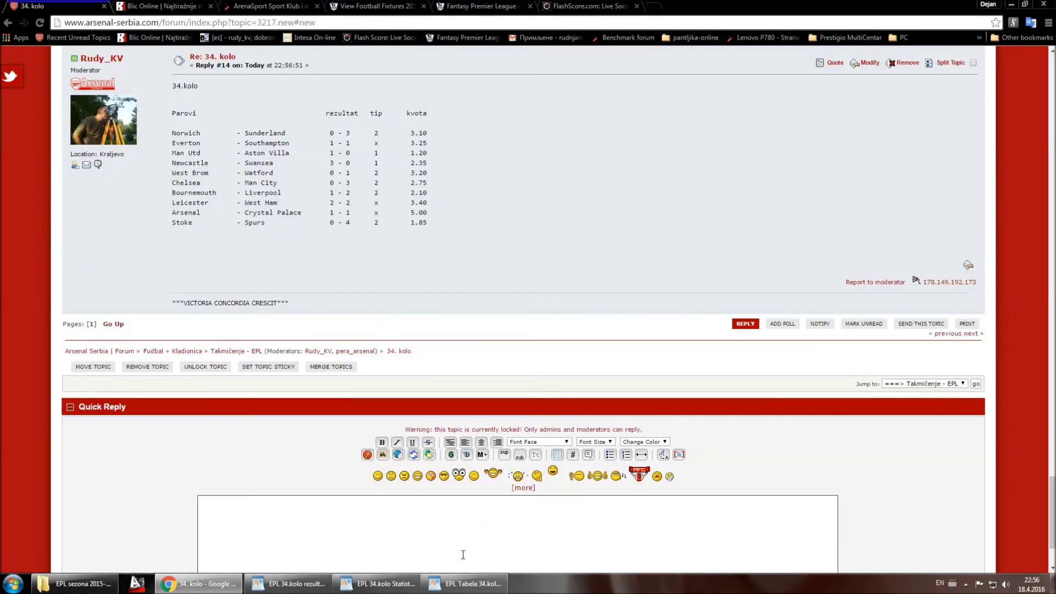
Step: Close EPL 34.kolo rezultati.prn and go to the Takmičenje - EPL board on the forum
left_click(289, 583)
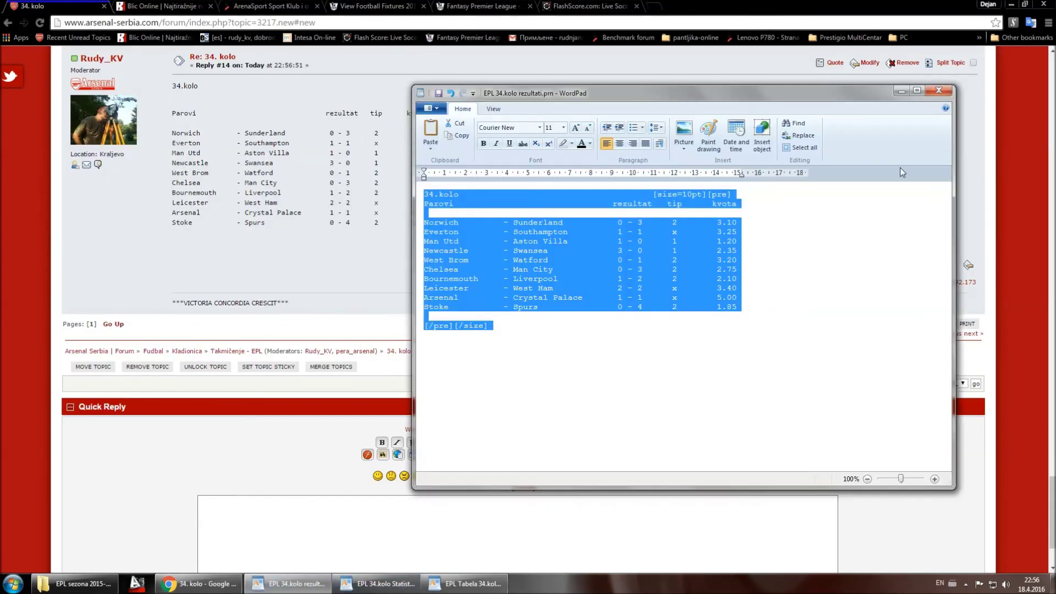
left_click(938, 91)
left_click(658, 301)
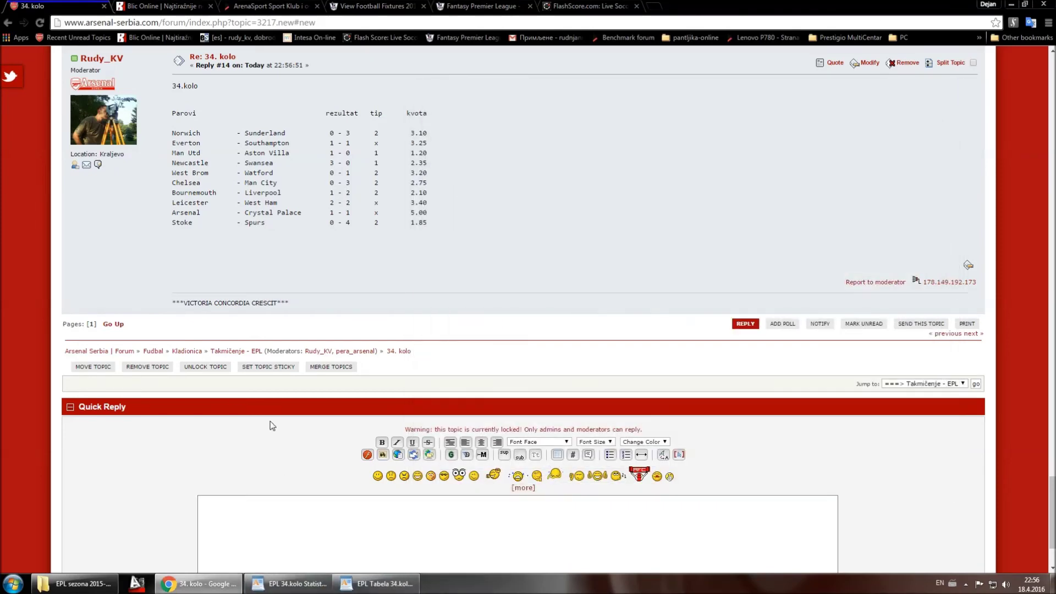
left_click(227, 357)
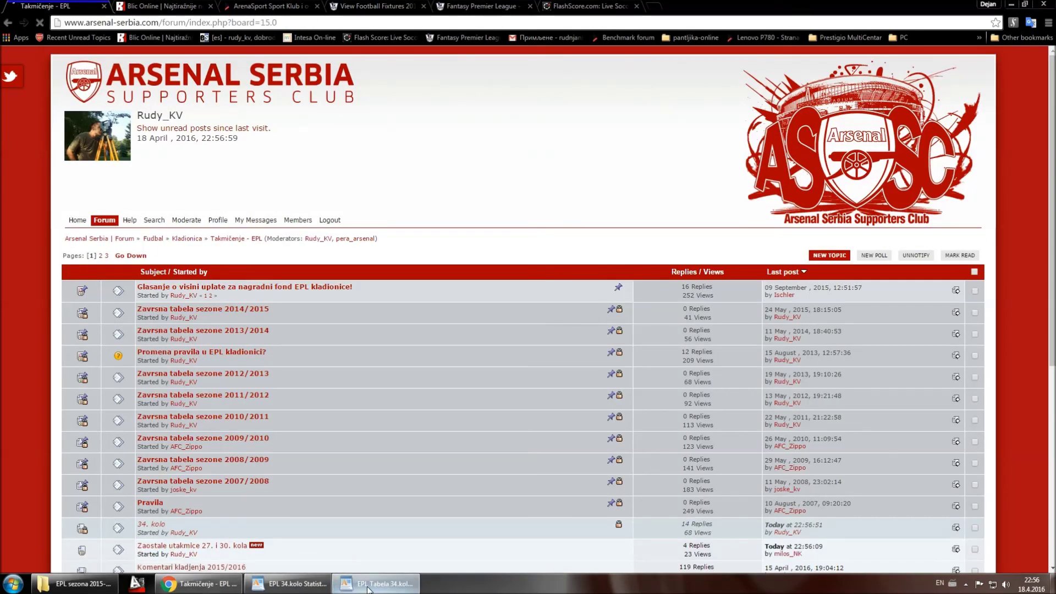
Step: Copy the entire text of EPL Tabela 34.kolo .prn and locate the Tabela sezone 2015-2016 topic on the board
left_click(370, 586)
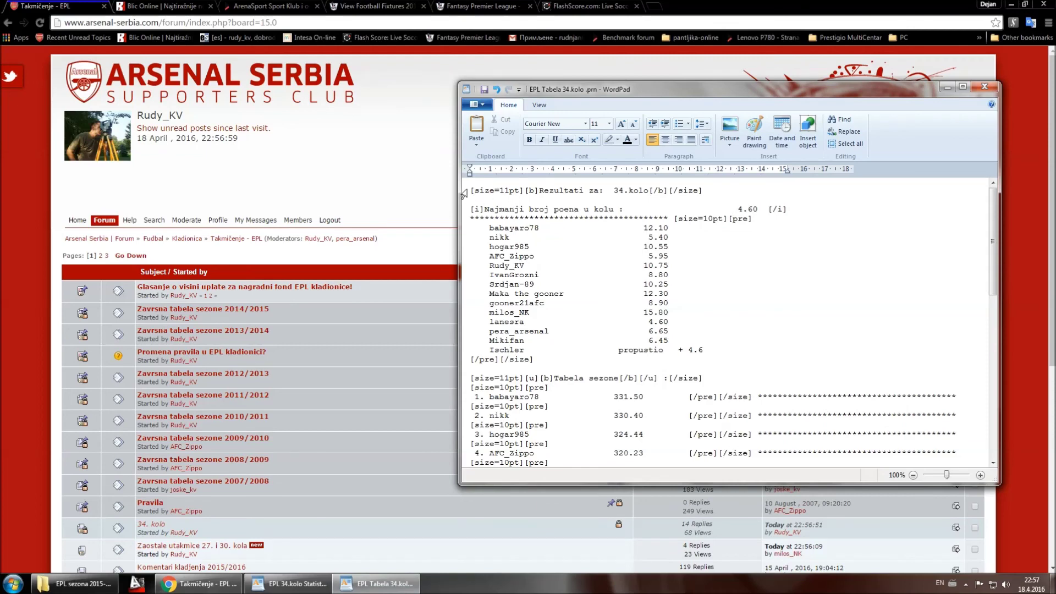
left_click_drag(471, 189, 600, 378)
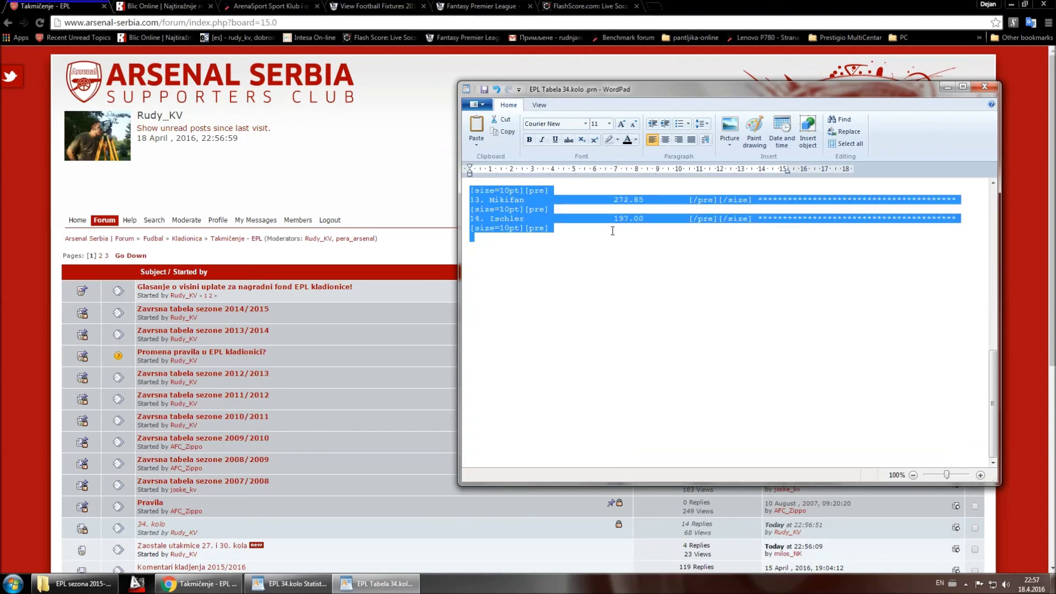
right_click(531, 202)
left_click(551, 220)
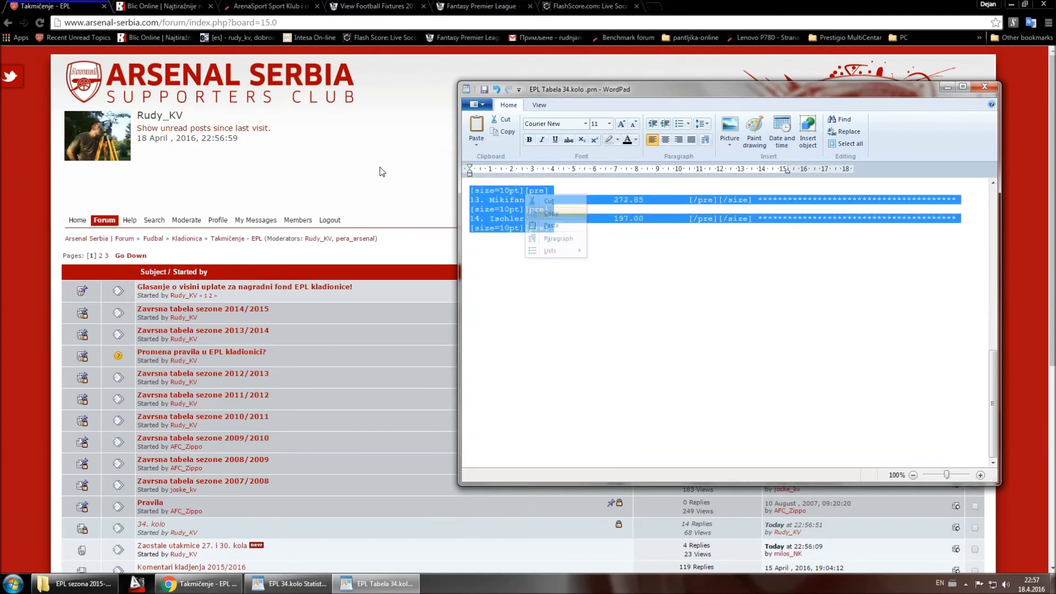
left_click(371, 183)
scroll(269, 468, "down", 3)
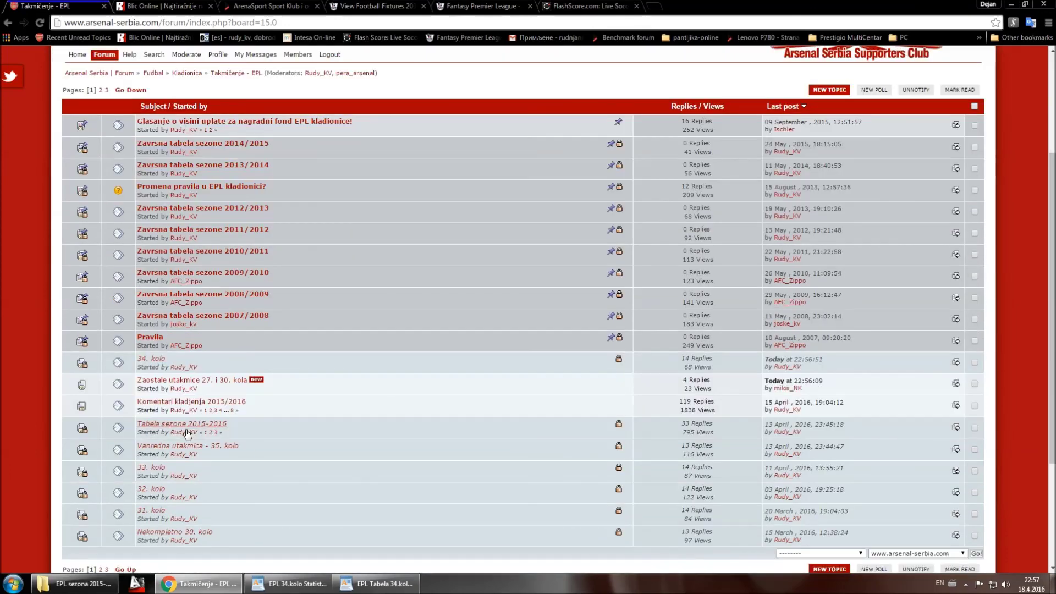